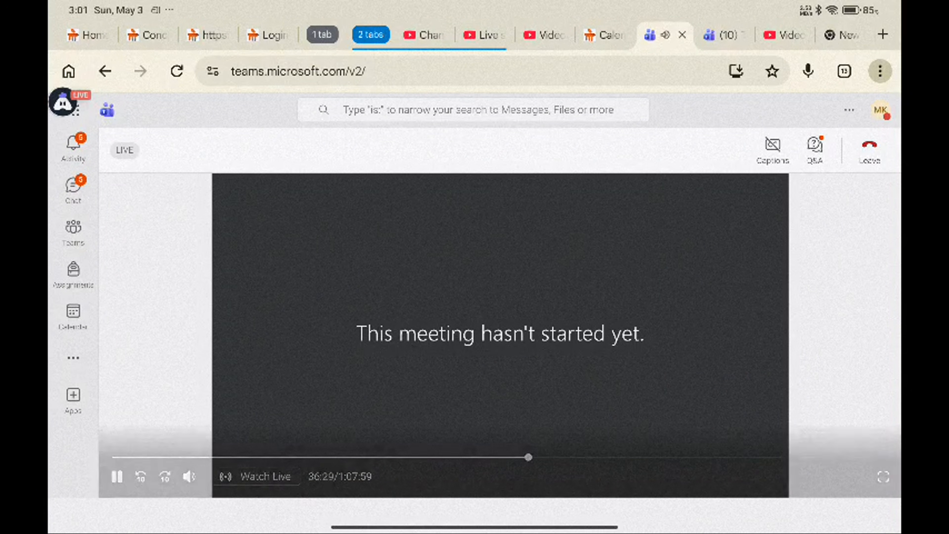
Step: Expand the live event video to full view and skip the playback forward by 10 seconds three times
mouse_move(528, 456)
left_mouse_down()
mouse_move(830, 457)
mouse_move(545, 457)
left_mouse_up()
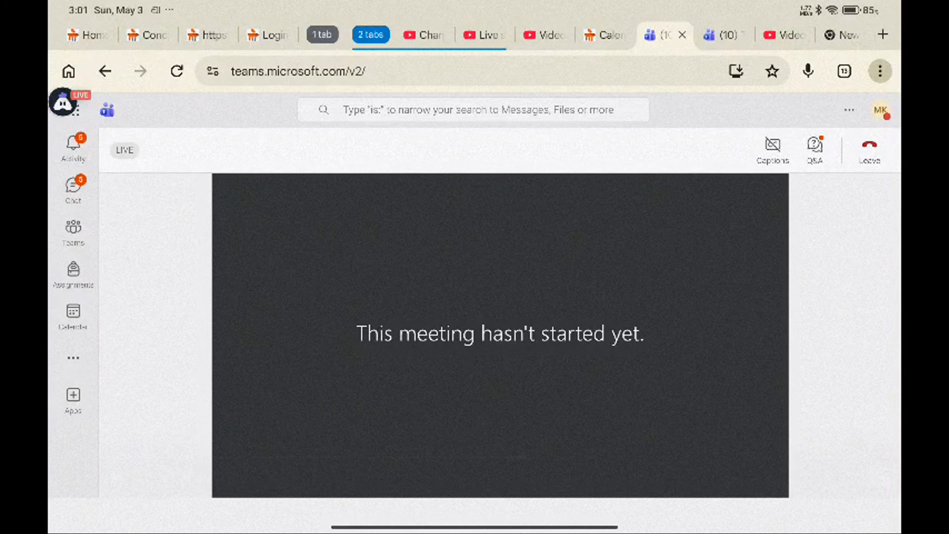
left_click(771, 476)
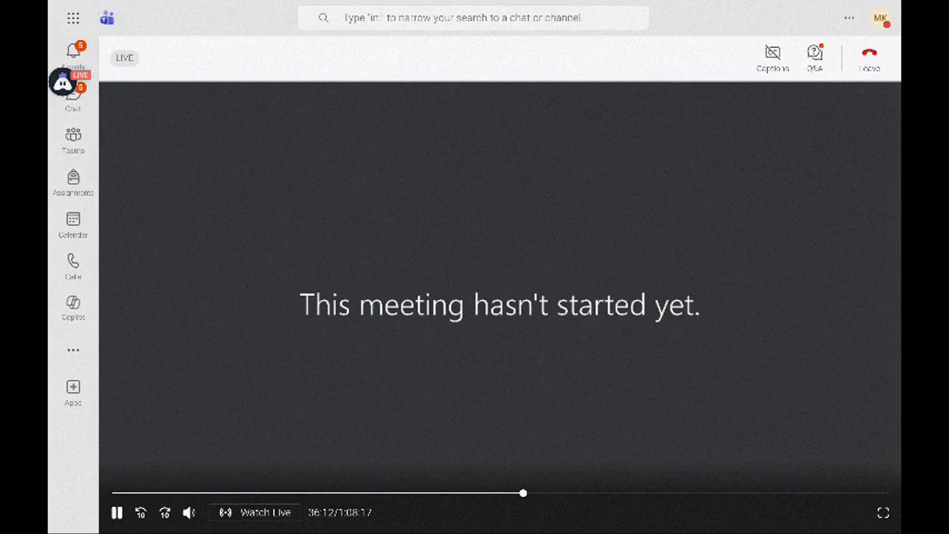
left_click(164, 513)
left_click(164, 513)
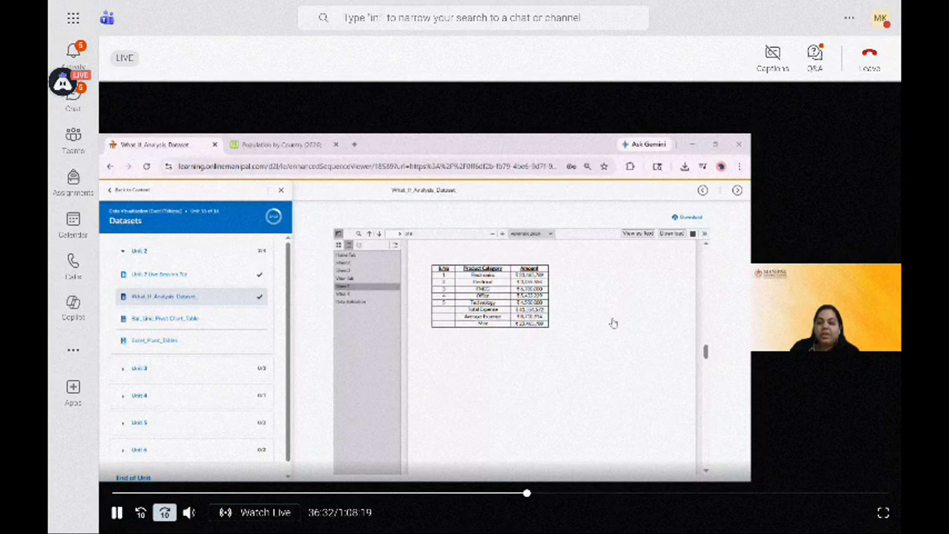
left_click(164, 513)
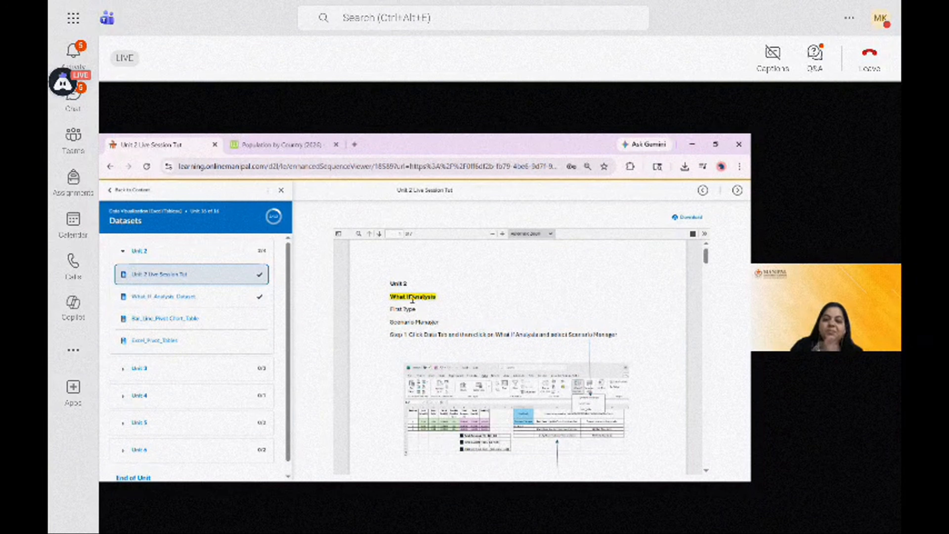
Step: Pause the live event playback and leave the full-screen video view
left_click(425, 310)
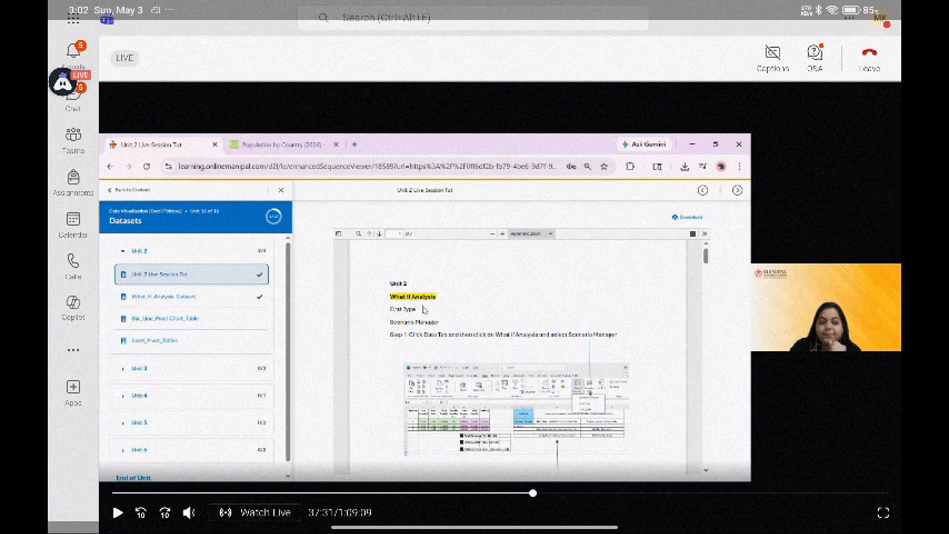
left_click(883, 512)
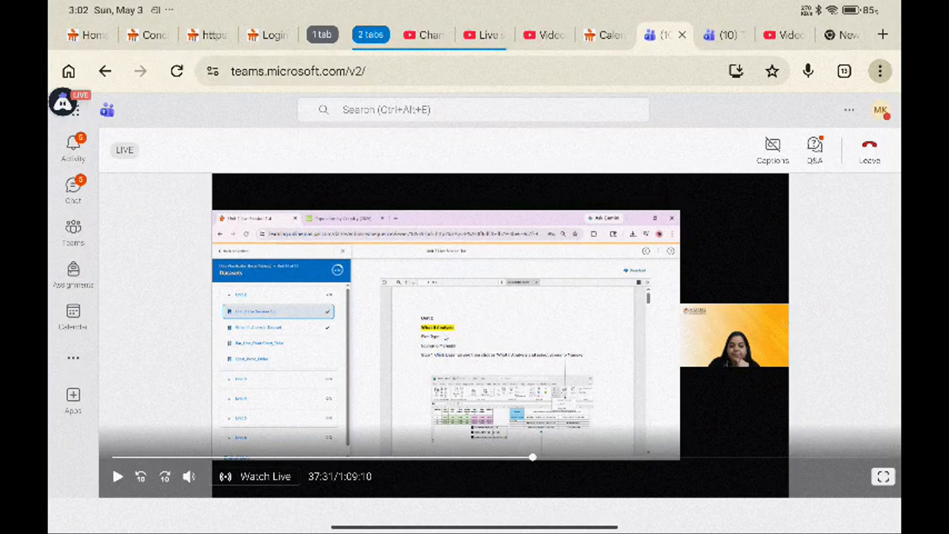
Step: Switch to the YouTube Studio live-streaming tab
left_click(546, 35)
left_click(485, 35)
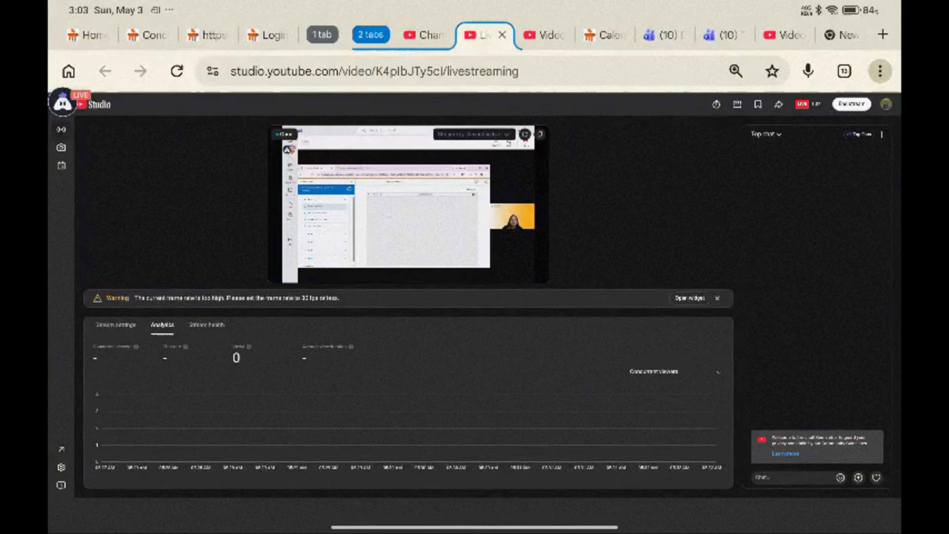
Step: Close the duplicate Microsoft Teams browser tab and return to the remaining Teams tab
left_click(664, 35)
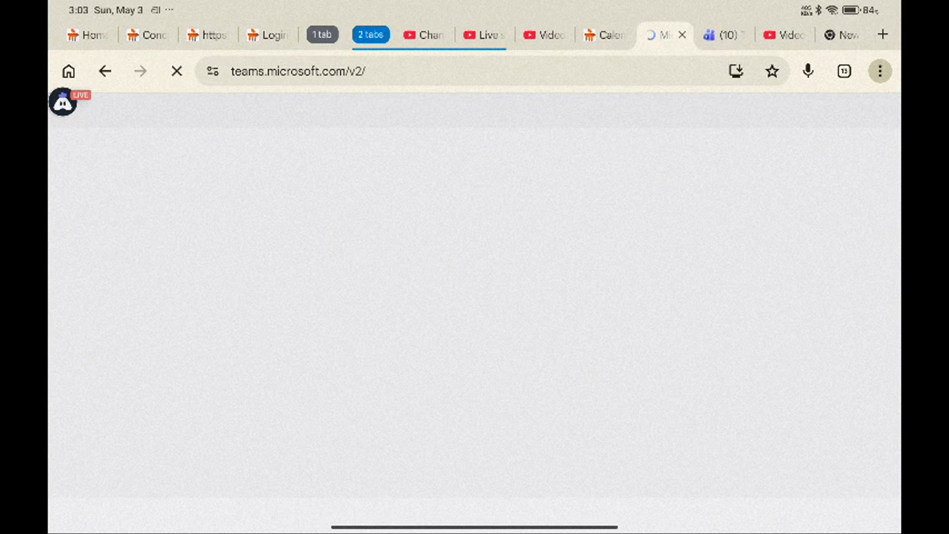
left_click(725, 35)
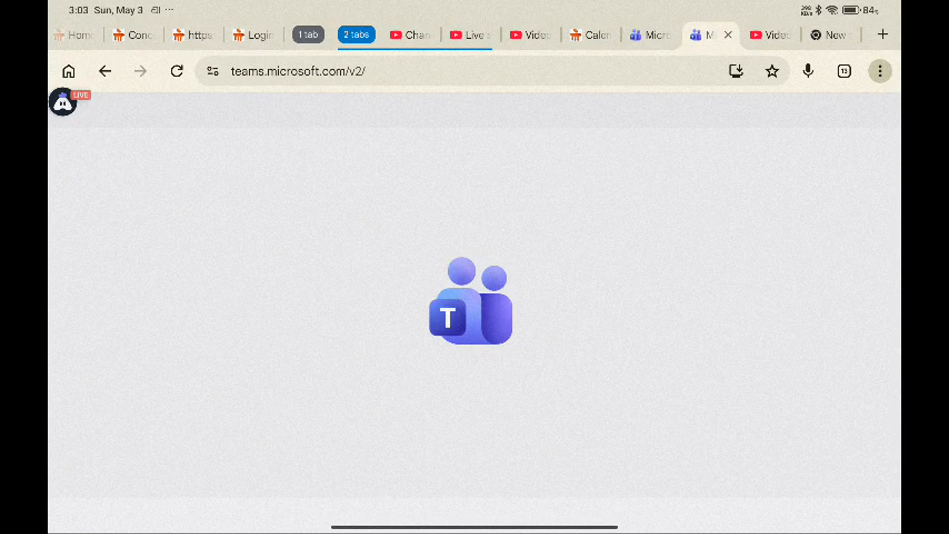
left_click(728, 35)
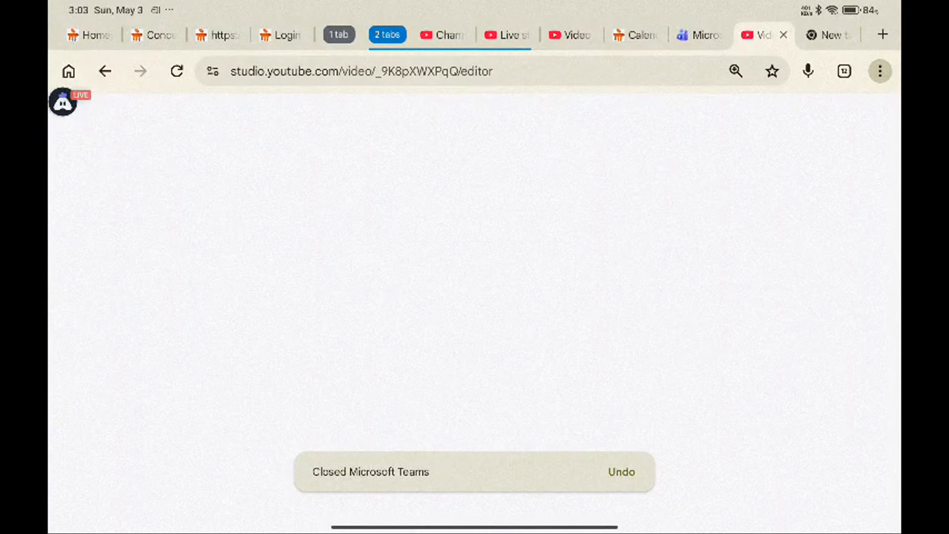
left_click(693, 35)
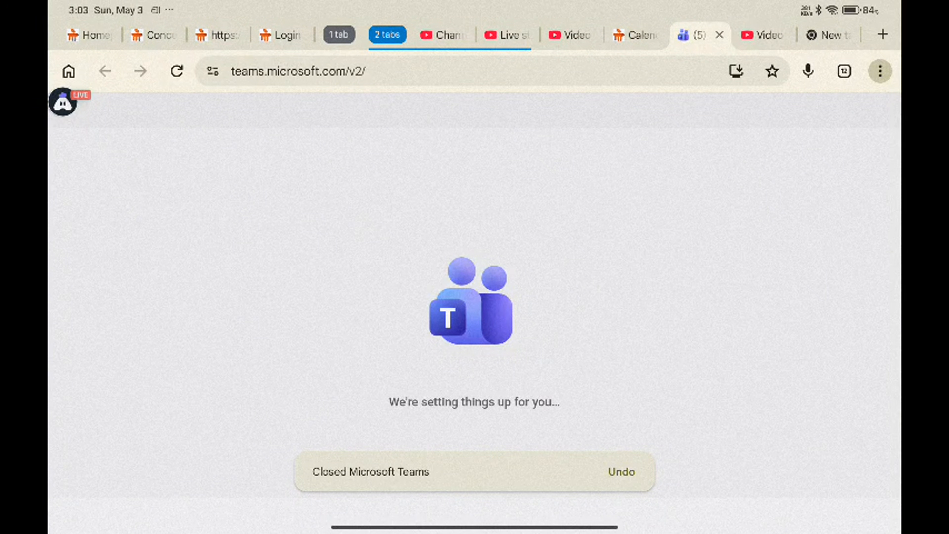
left_click_drag(474, 527, 482, 374)
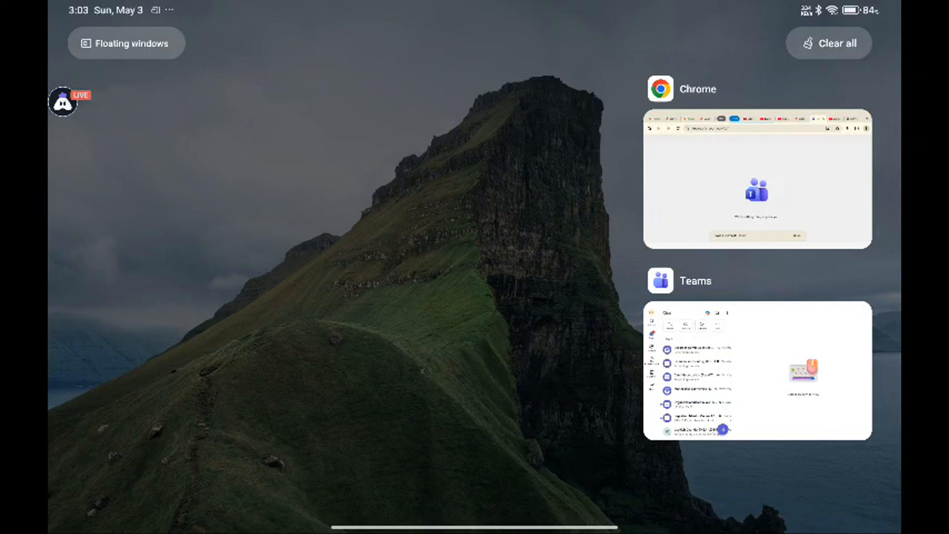
left_click(757, 370)
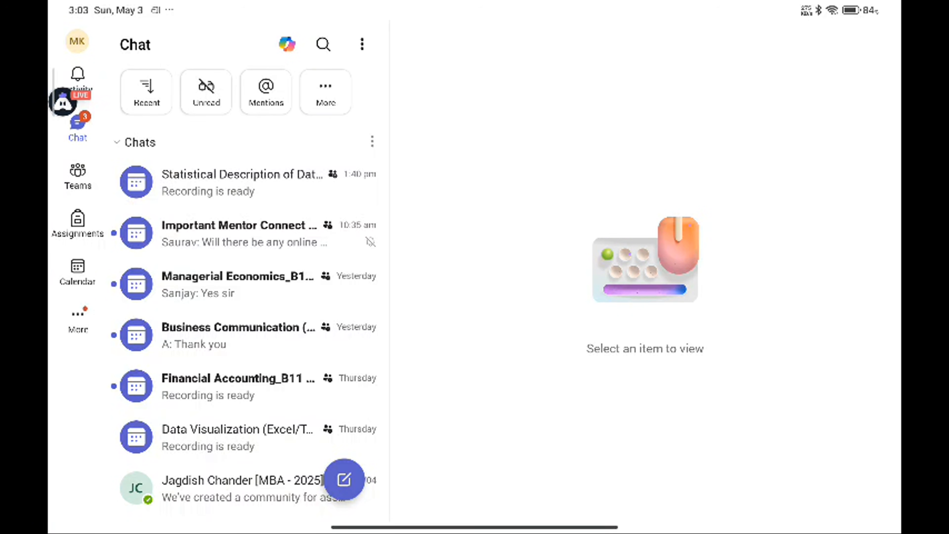
left_click_drag(474, 528, 474, 336)
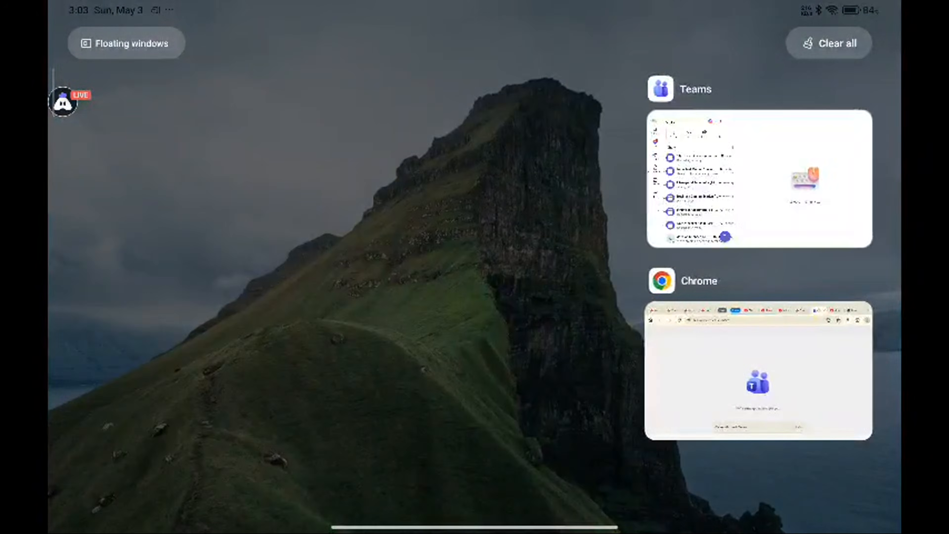
left_click(757, 370)
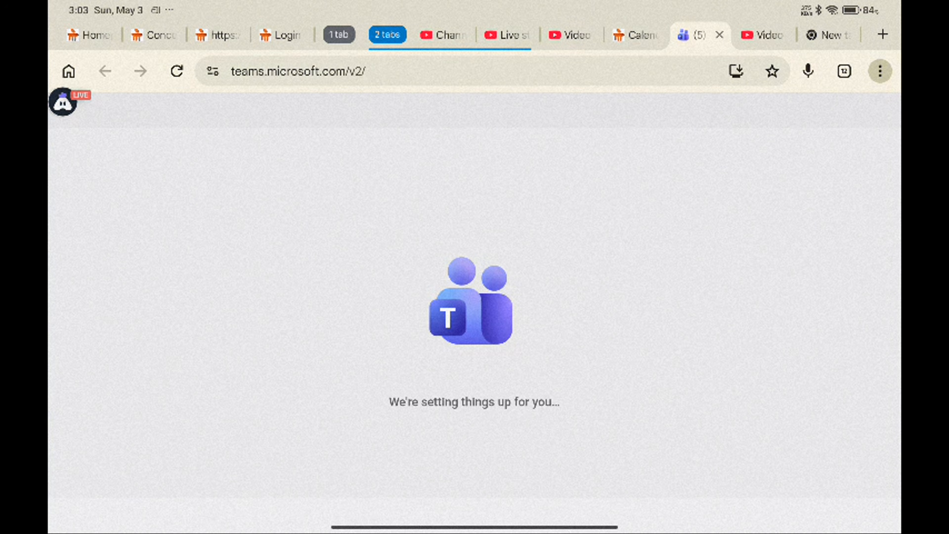
Step: Open the course calendar tab, open the live session from it and join the event now
left_click(636, 35)
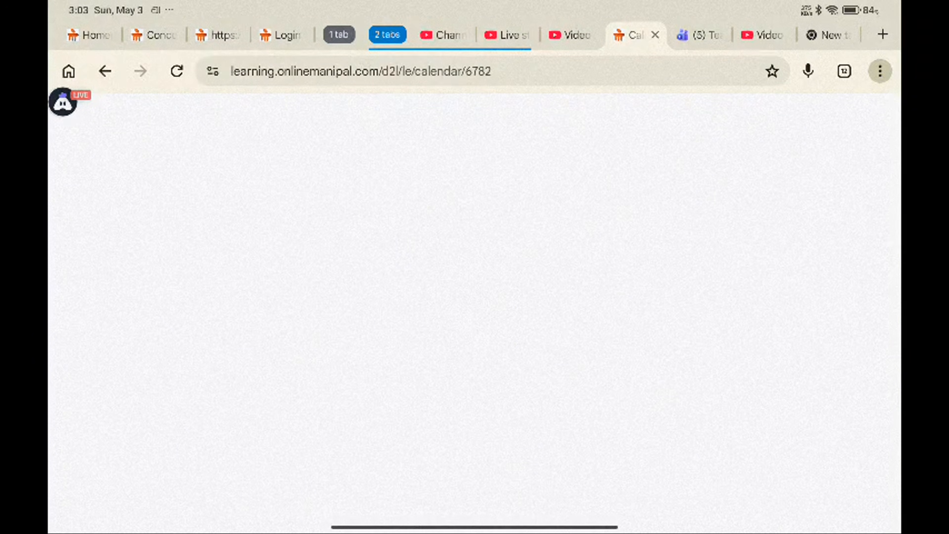
left_click(293, 349)
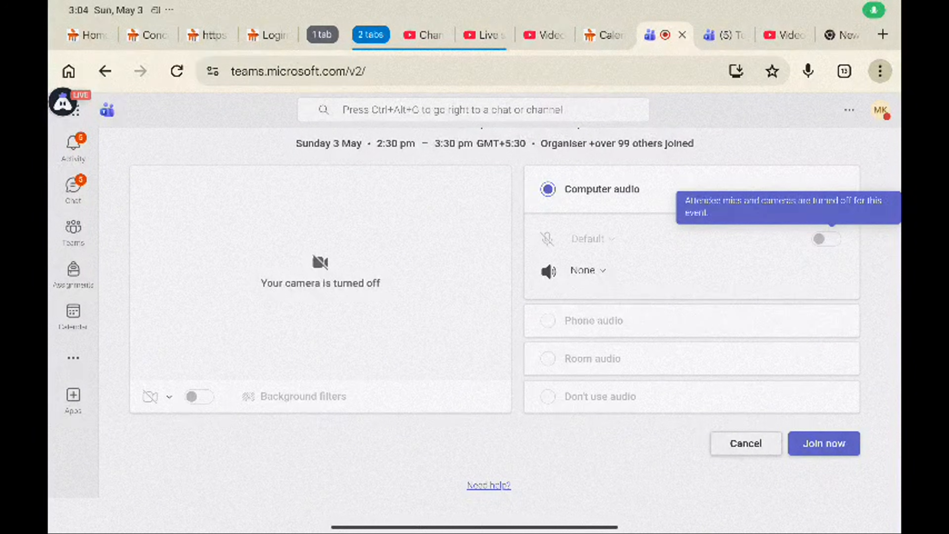
left_click(824, 443)
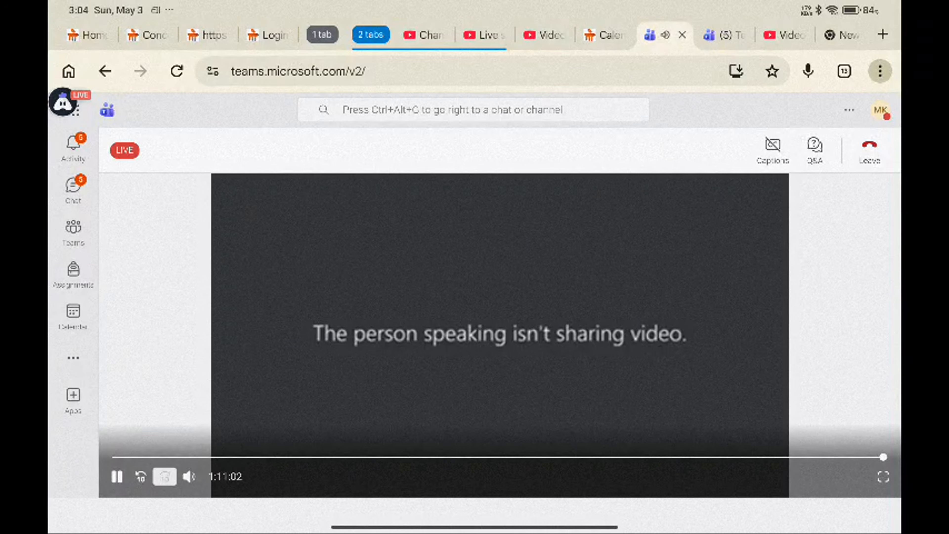
Step: Rewind the live event playback to about 36:44 and expand the video to full view
left_click_drag(882, 457, 512, 457)
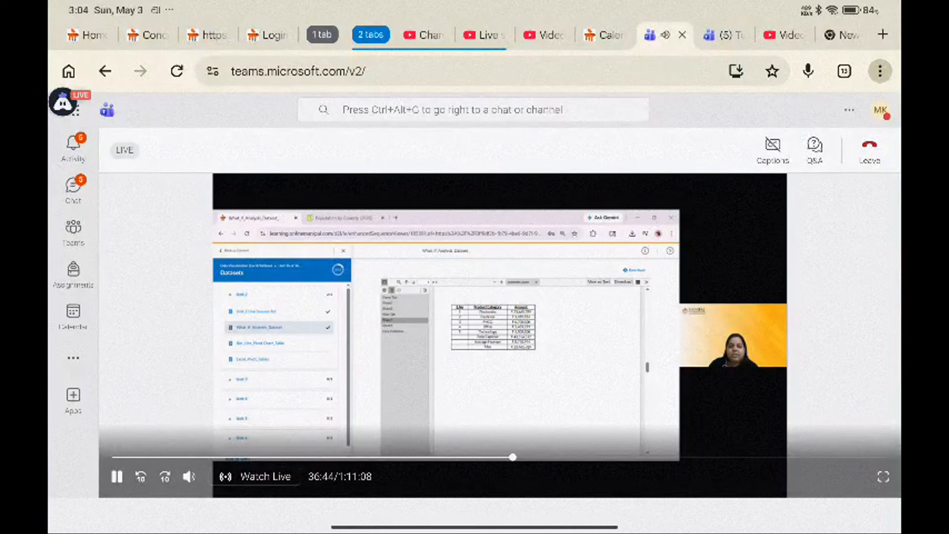
left_click(883, 476)
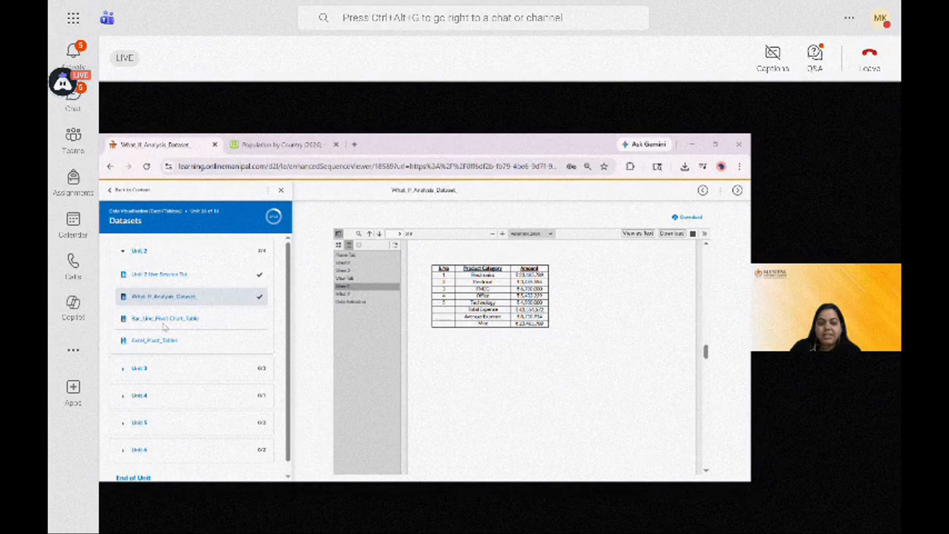
left_click(175, 277)
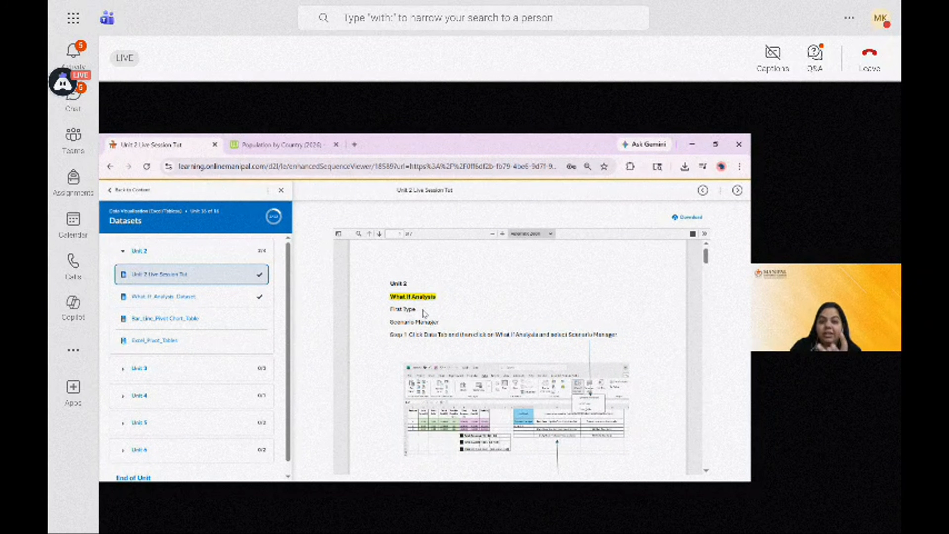
scroll(439, 363, "down", 10)
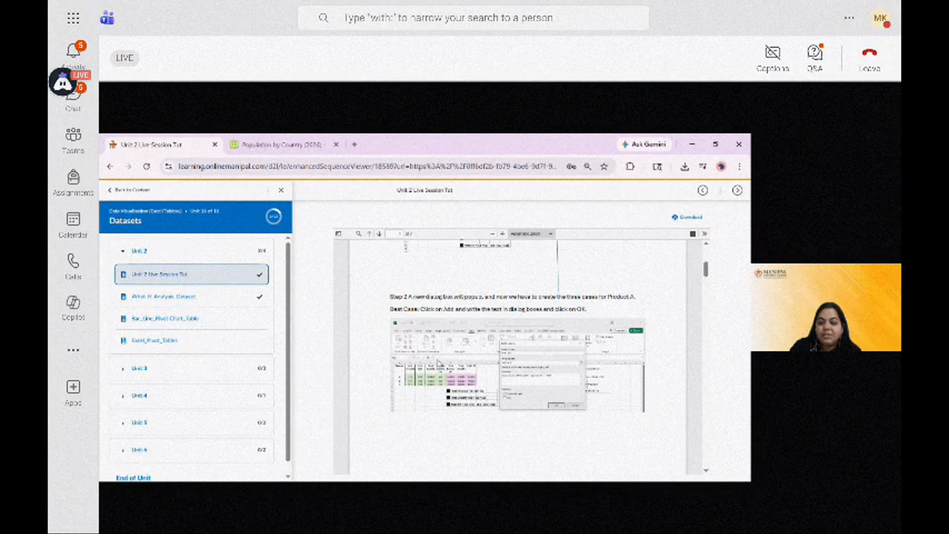
scroll(439, 362, "down", 2)
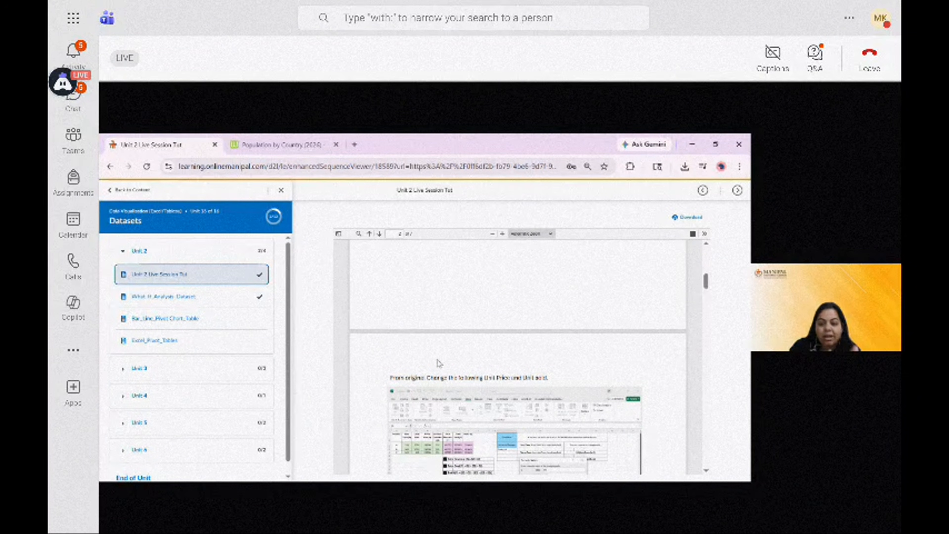
scroll(438, 362, "down", 10)
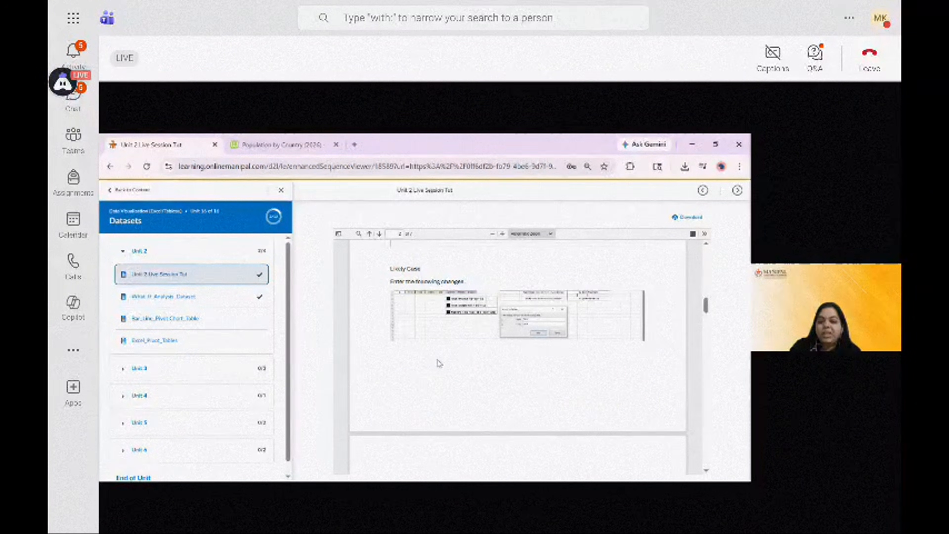
scroll(439, 363, "down", 5)
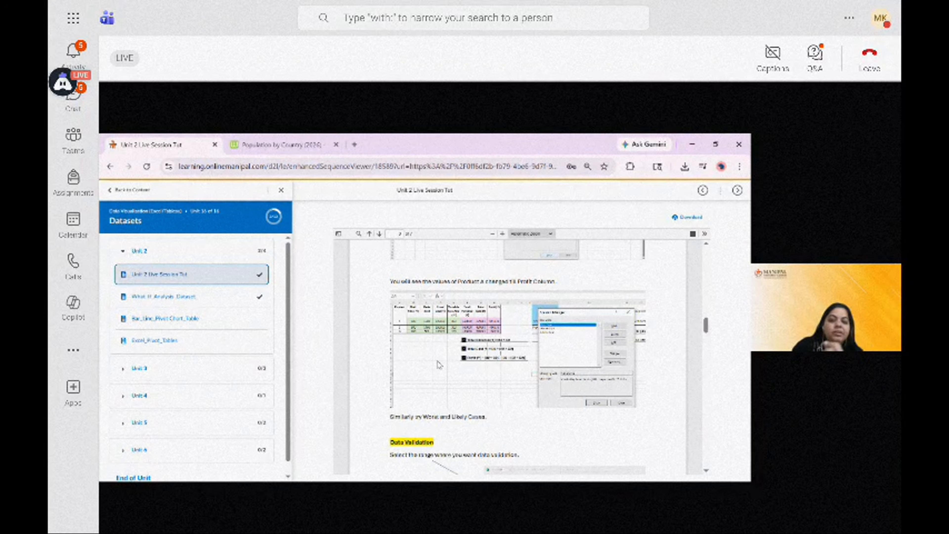
scroll(439, 366, "down", 3)
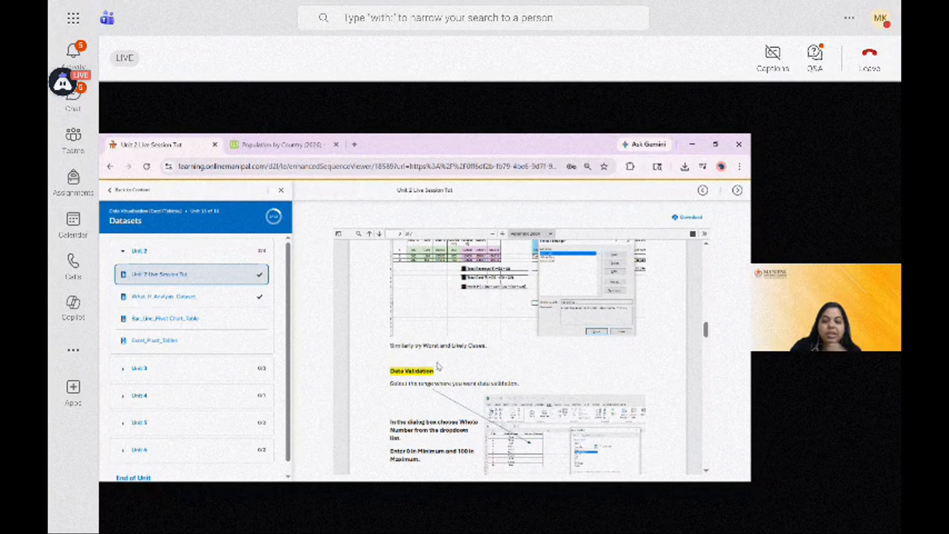
scroll(442, 338, "down", 2)
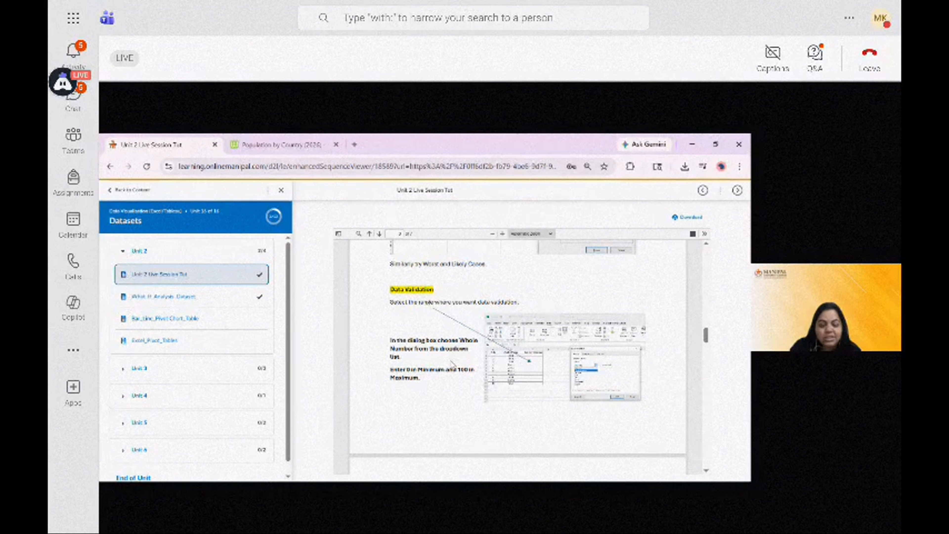
scroll(452, 362, "down", 8)
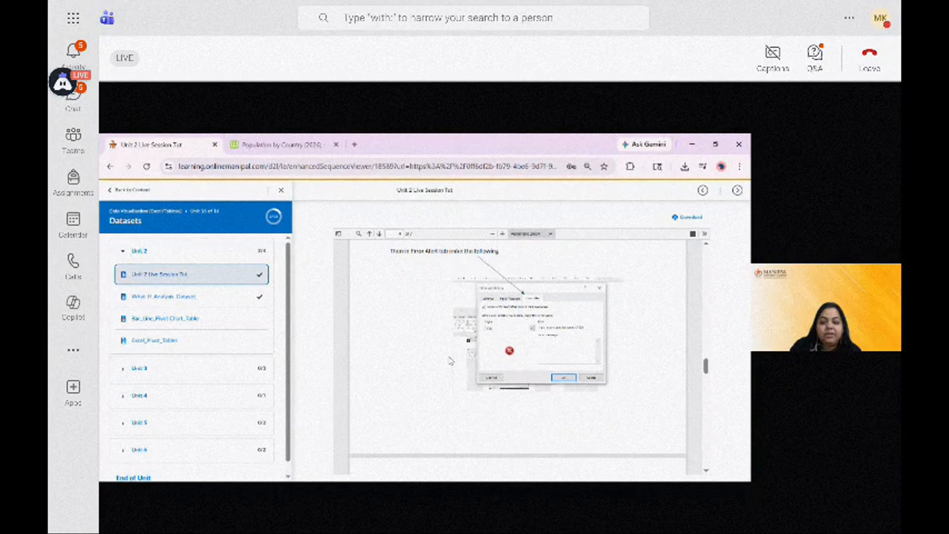
scroll(452, 361, "down", 10)
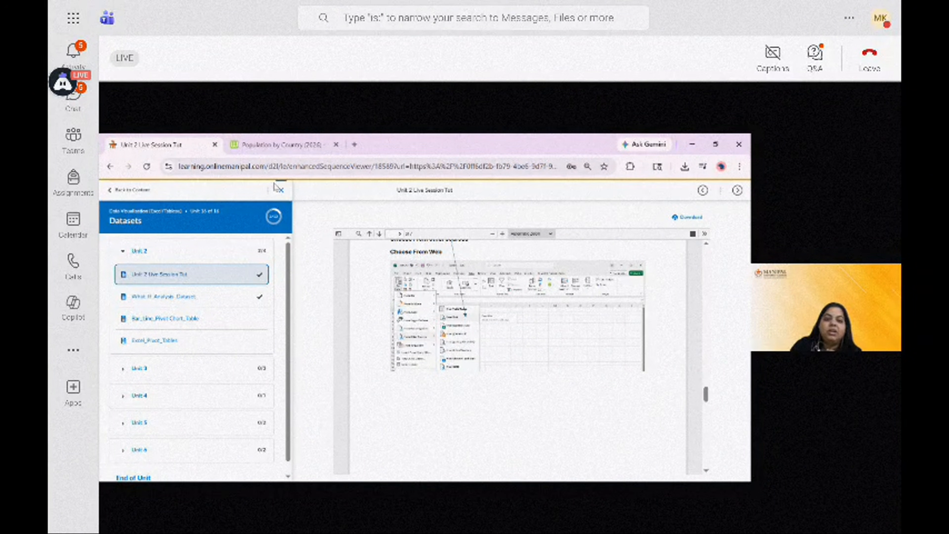
left_click(299, 147)
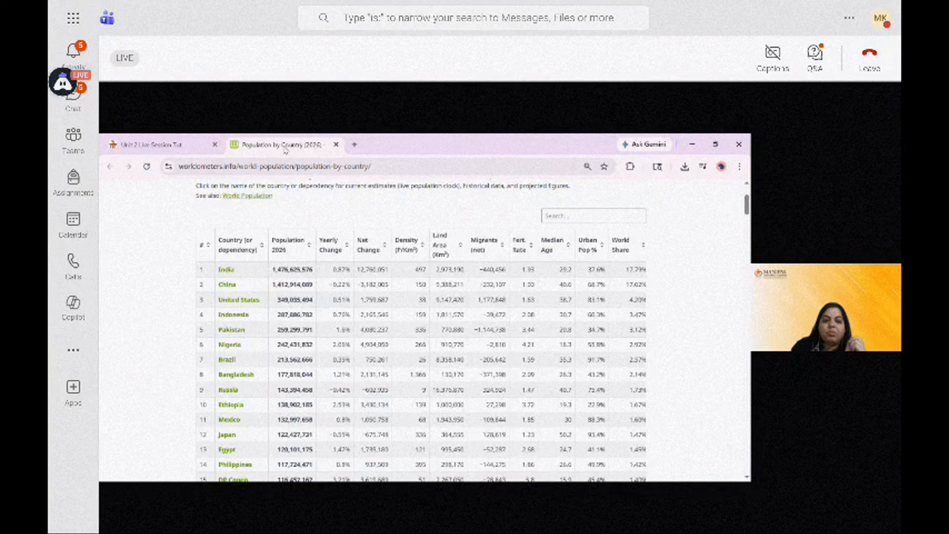
left_click(192, 145)
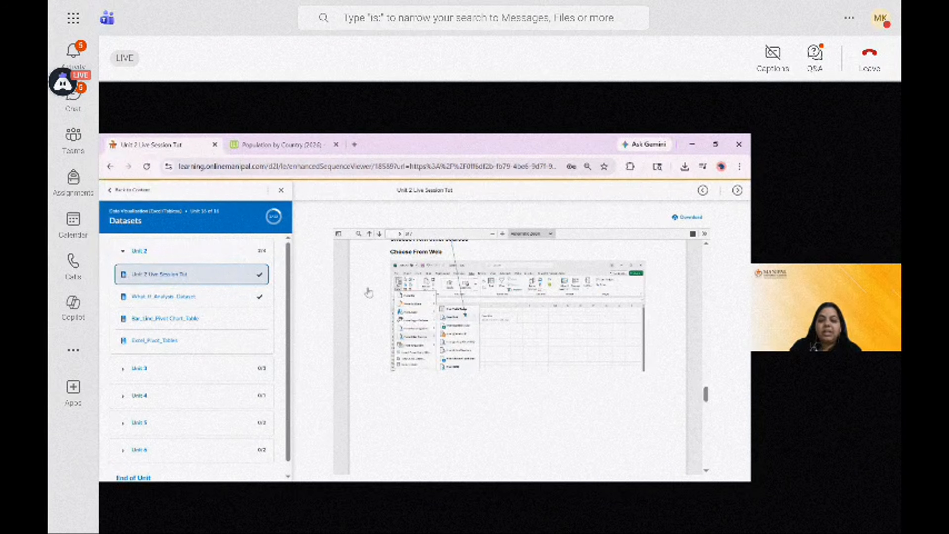
scroll(555, 418, "down", 5)
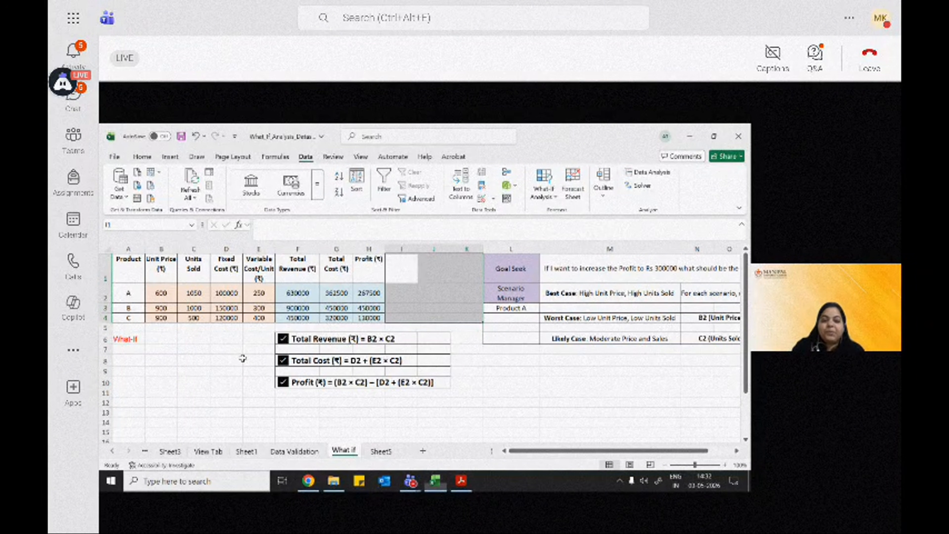
left_click(513, 379)
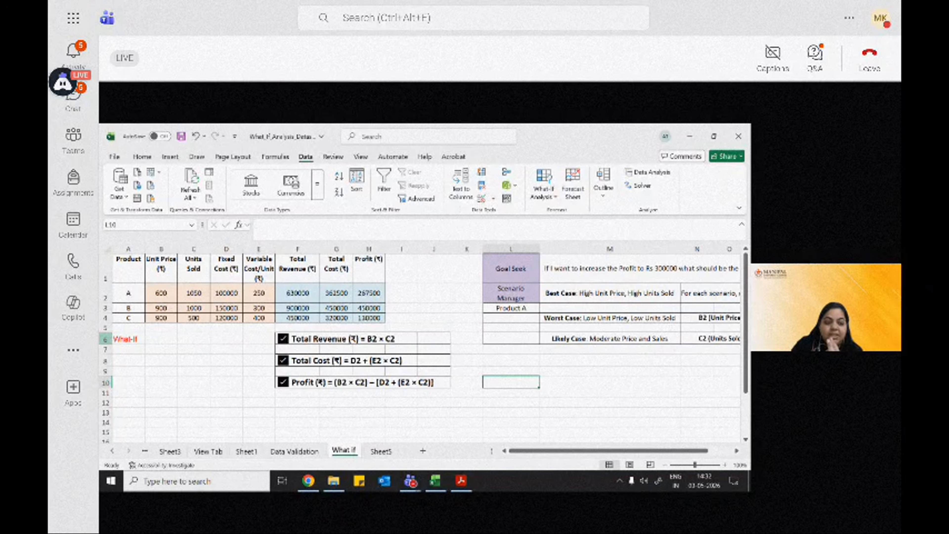
left_click(127, 340)
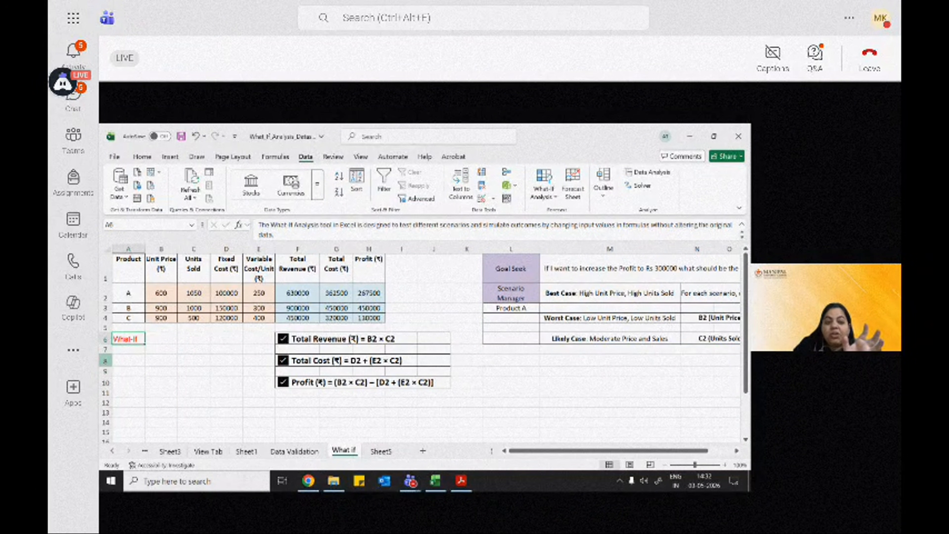
left_click_drag(129, 293, 260, 317)
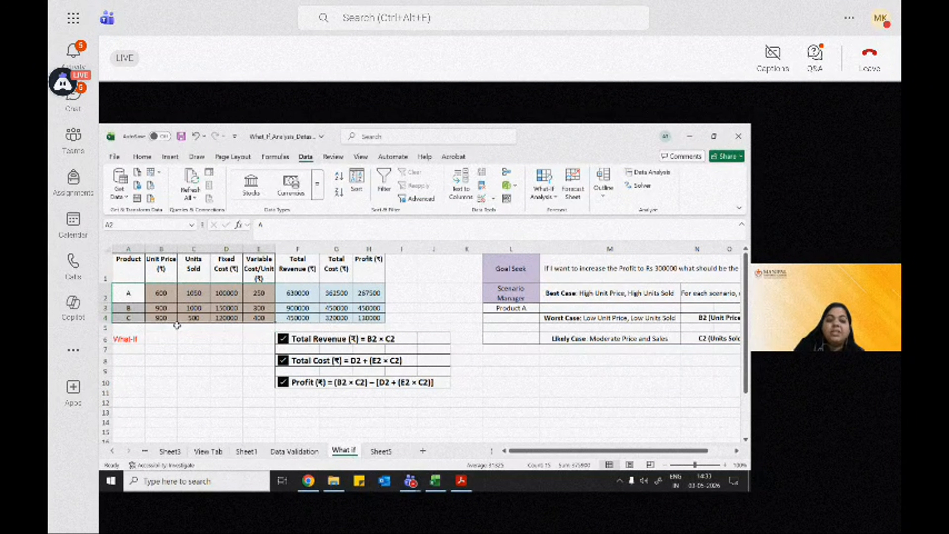
Step: Fill the product A cell in the What-If sheet with yellow
left_click(134, 339)
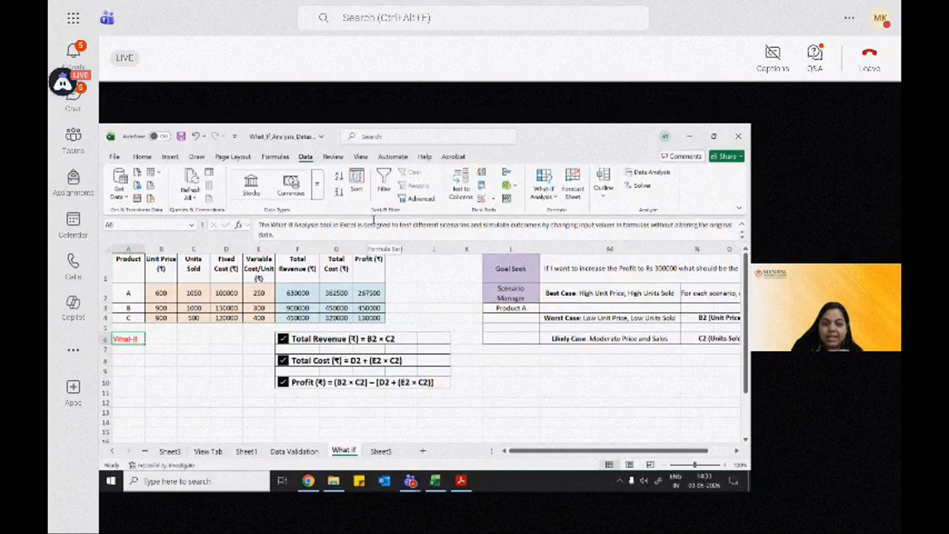
left_click(560, 293)
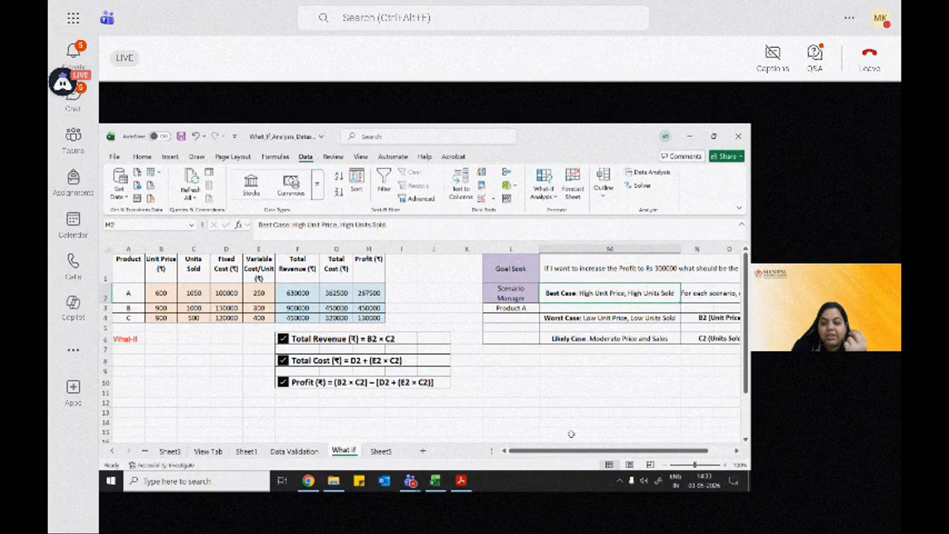
left_click_drag(573, 451, 599, 445)
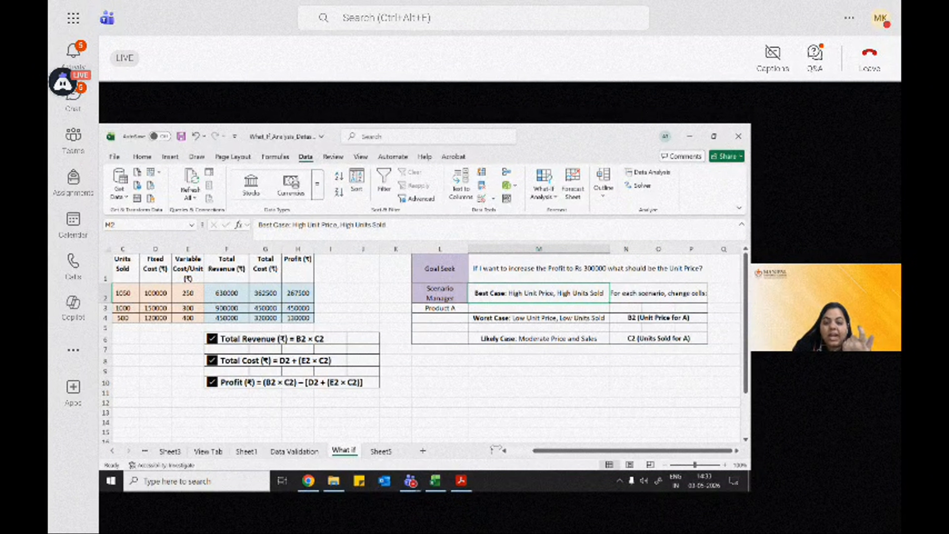
left_click(516, 451)
left_click(130, 291)
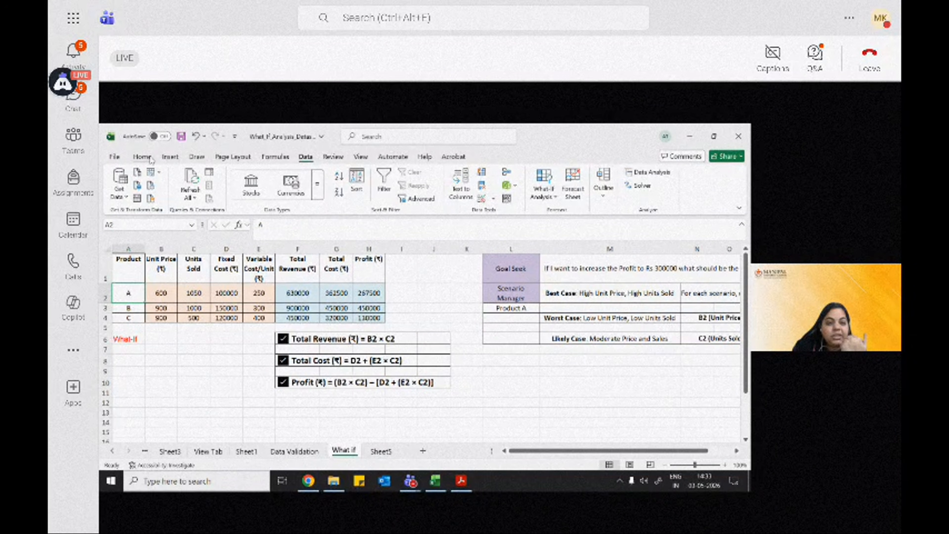
left_click(142, 156)
left_click(239, 192)
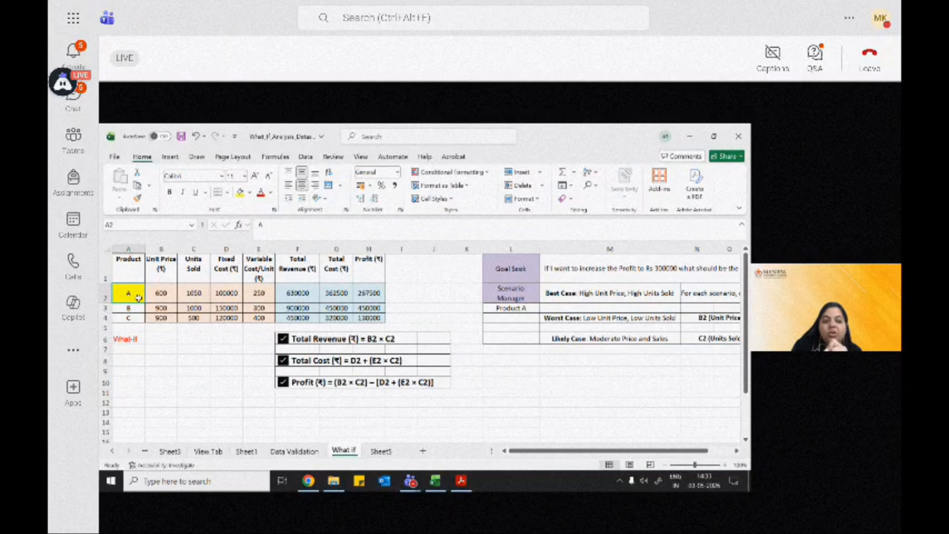
Step: Fill the Best Case, Worst Case and Likely Case description cells with yellow
left_click_drag(523, 450, 548, 451)
left_click_drag(504, 293, 503, 338)
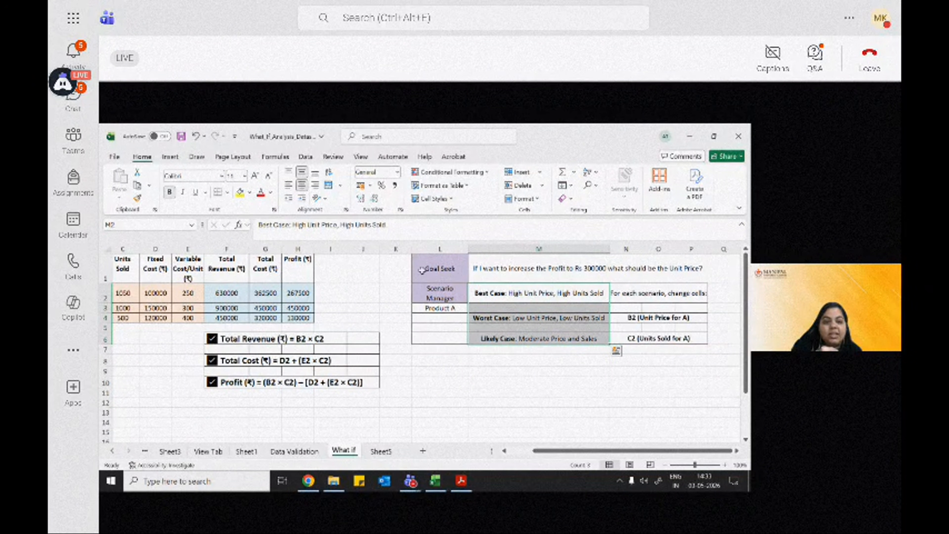
left_click(240, 192)
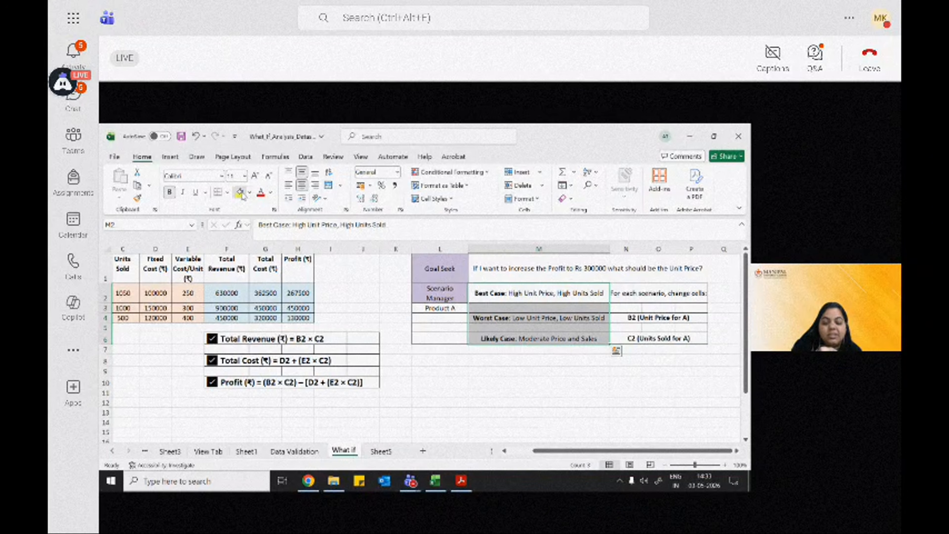
left_click(447, 361)
left_click(506, 292)
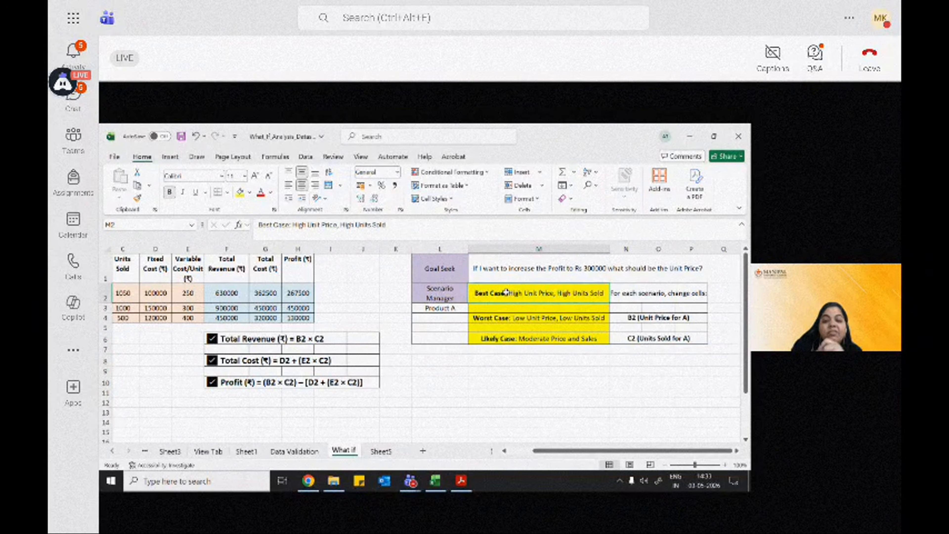
left_click_drag(535, 451, 492, 448)
Step: Inspect product A's unit price, units sold, revenue, cost and profit cells and their formulas
left_click(157, 299)
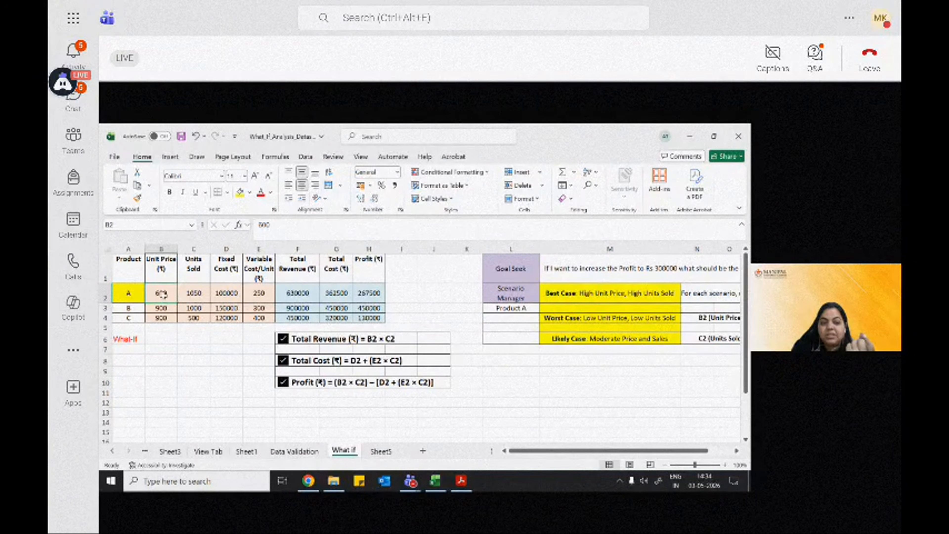
left_click(155, 247)
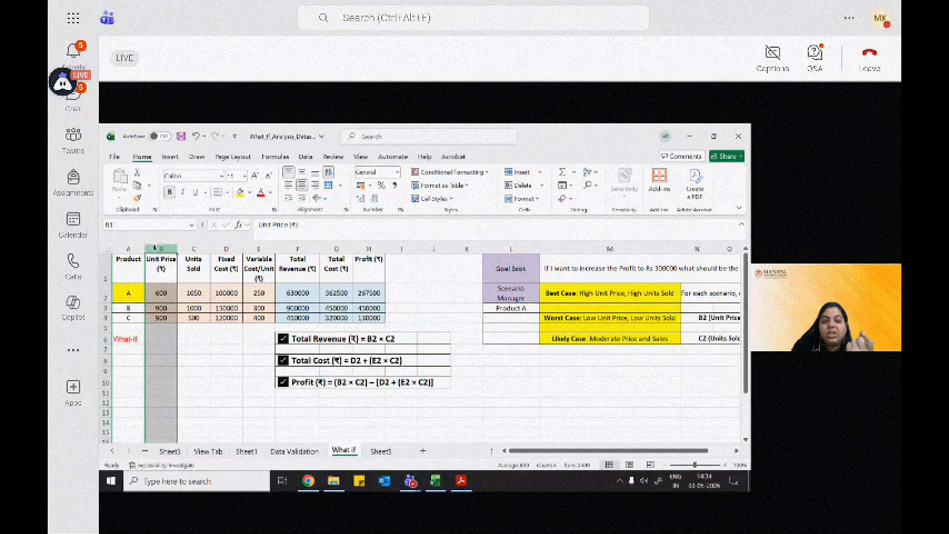
left_click(155, 290)
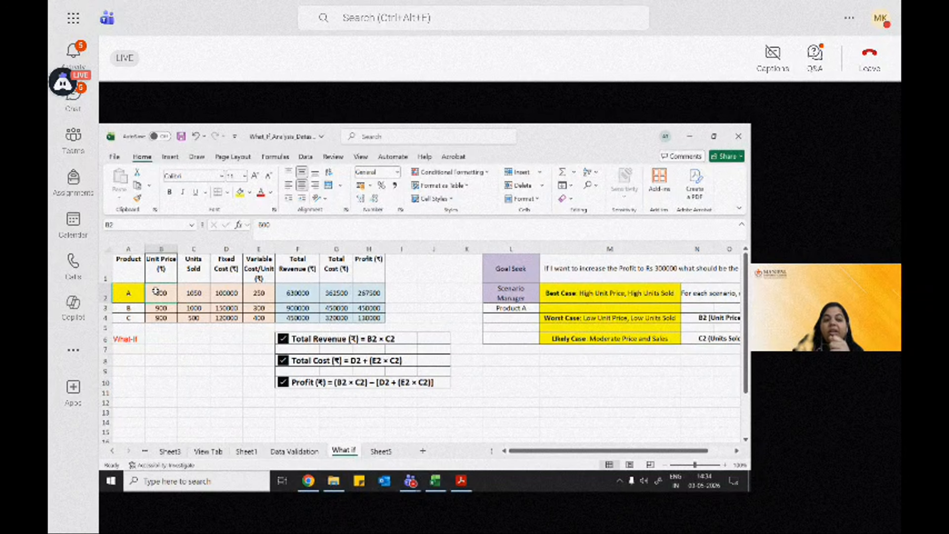
left_click(198, 290)
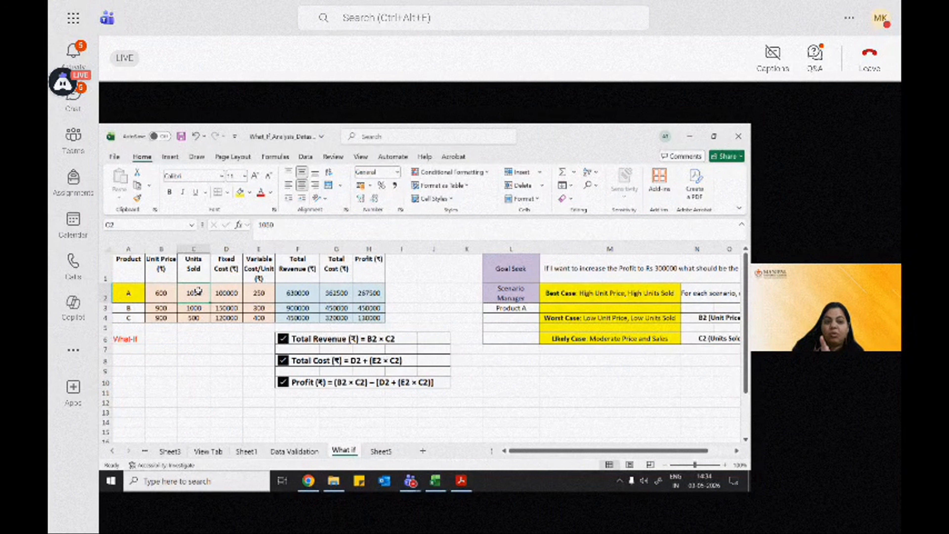
left_click_drag(166, 293, 189, 293)
left_click(161, 295)
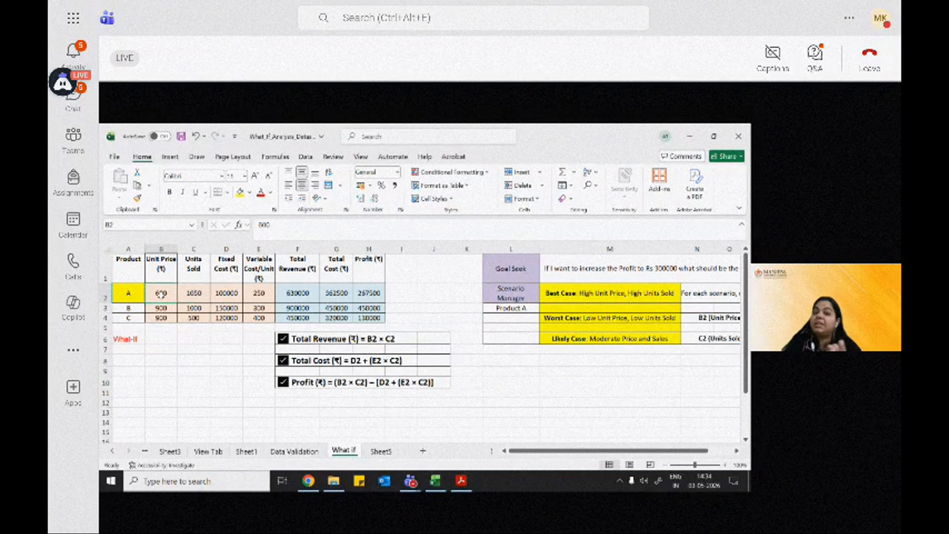
left_click(184, 294)
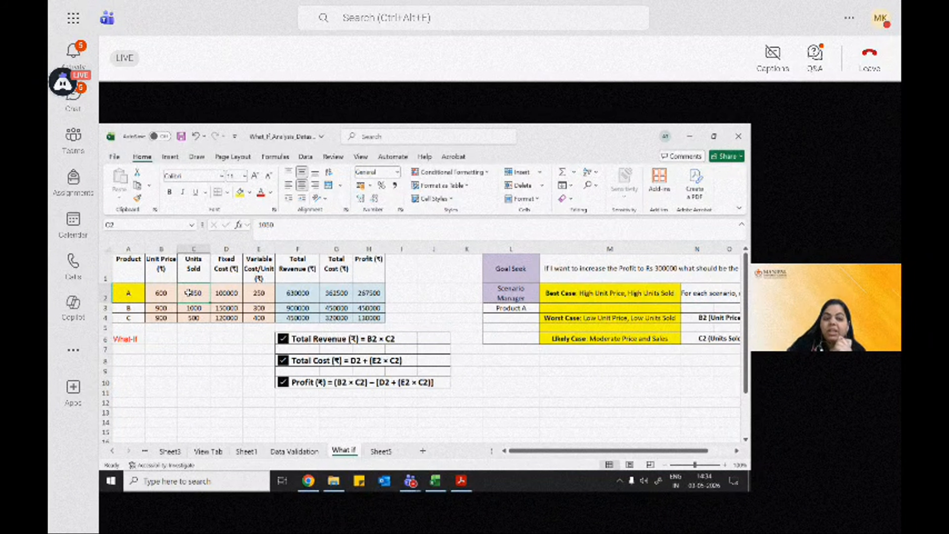
left_click(297, 294)
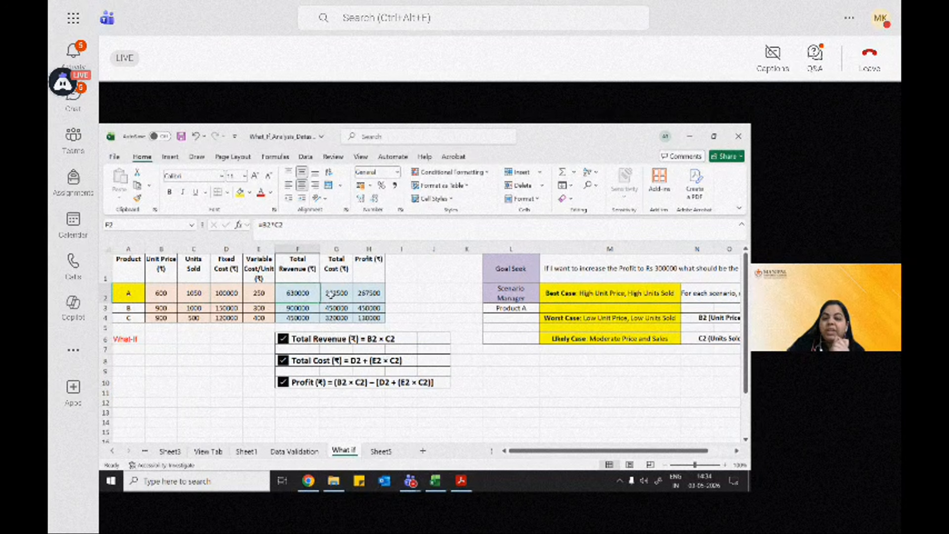
left_click(374, 291, "shift")
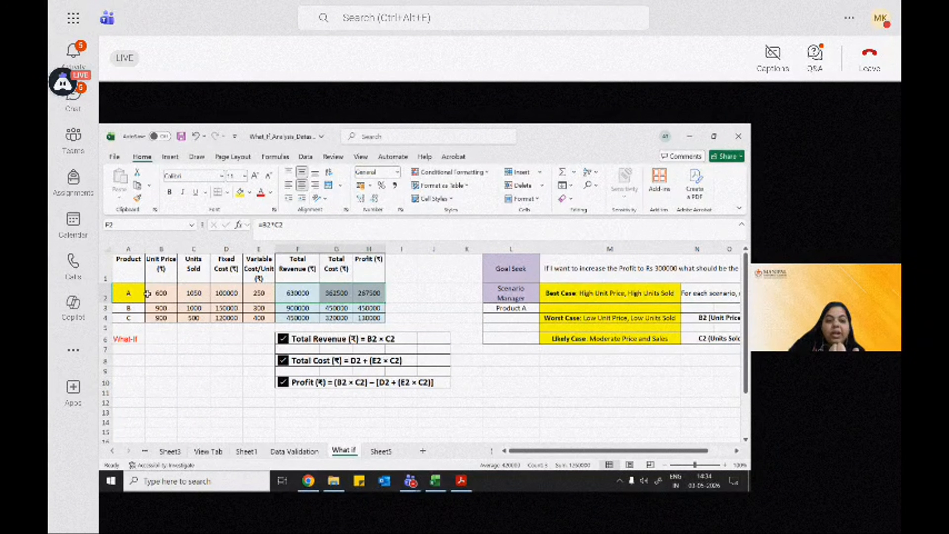
Step: Set product A's unit price to 500 and units sold to 1000
left_click_drag(157, 294, 183, 294)
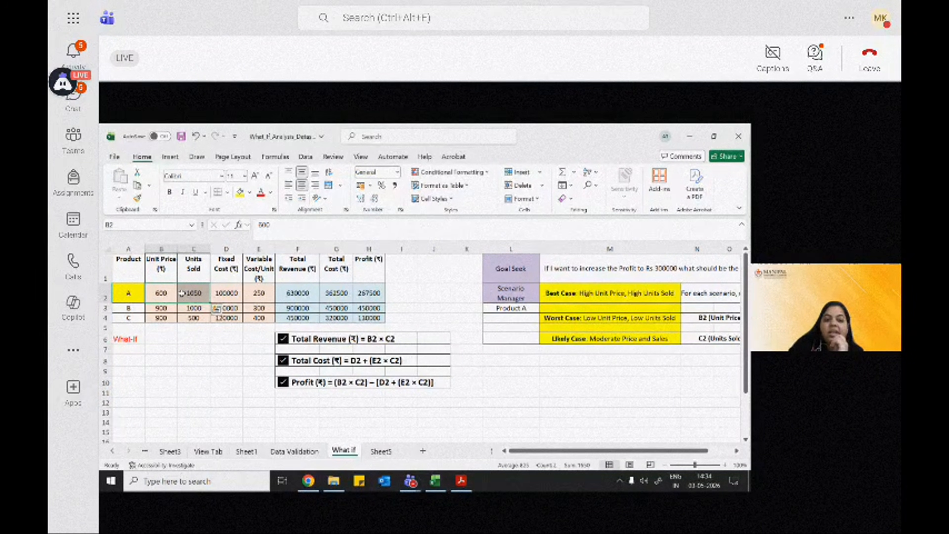
left_click(164, 293)
type("5")
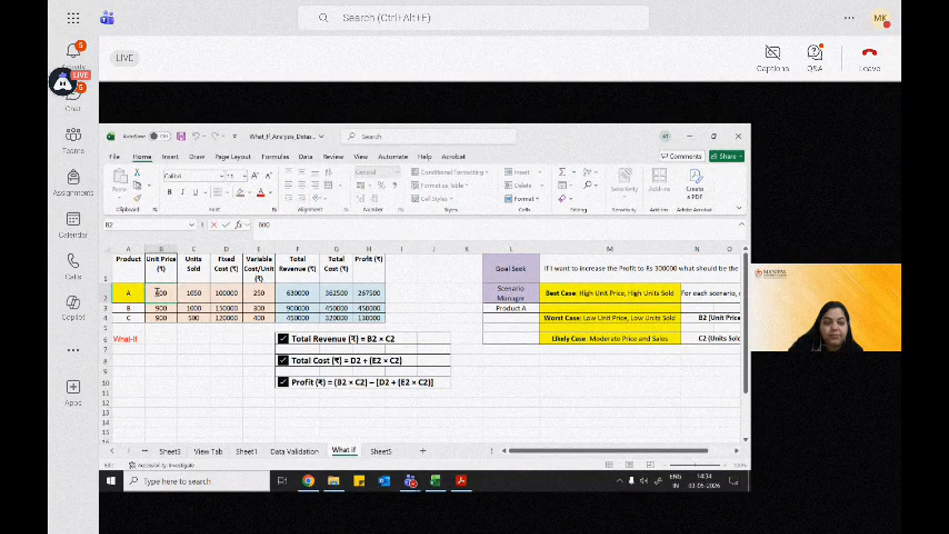
type("00")
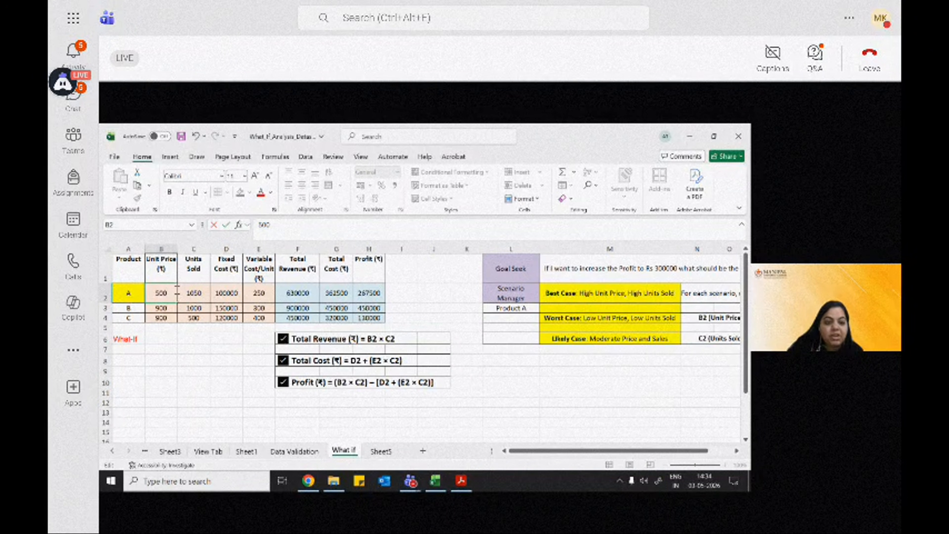
left_click(191, 293)
left_click_drag(200, 293, 188, 294)
type("00")
left_click(165, 295)
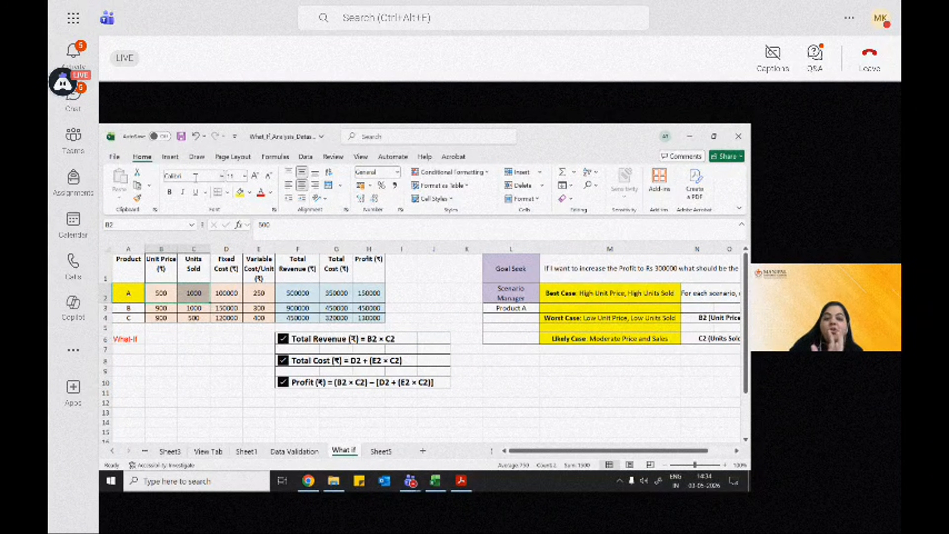
Step: Open the Scenario Manager from What-If Analysis and delete all existing scenarios
left_click(305, 160)
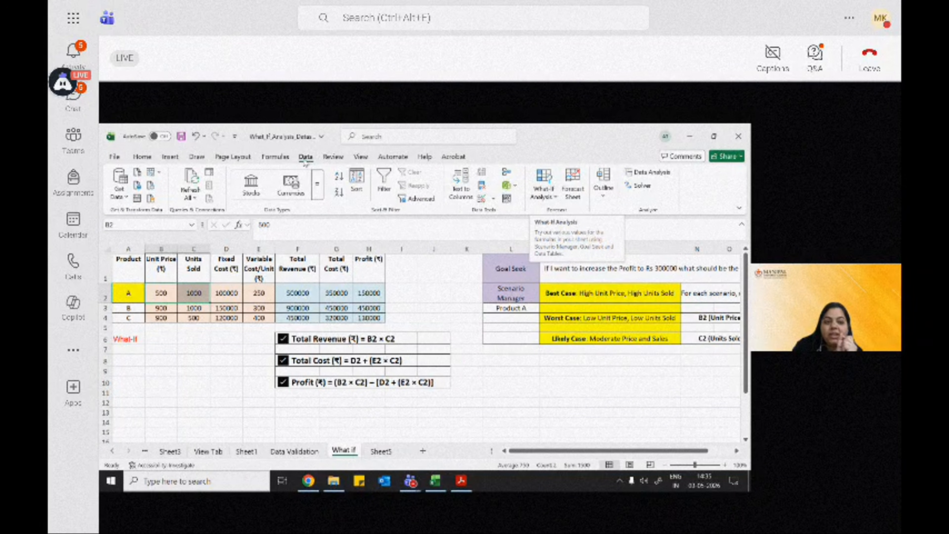
left_click(149, 157)
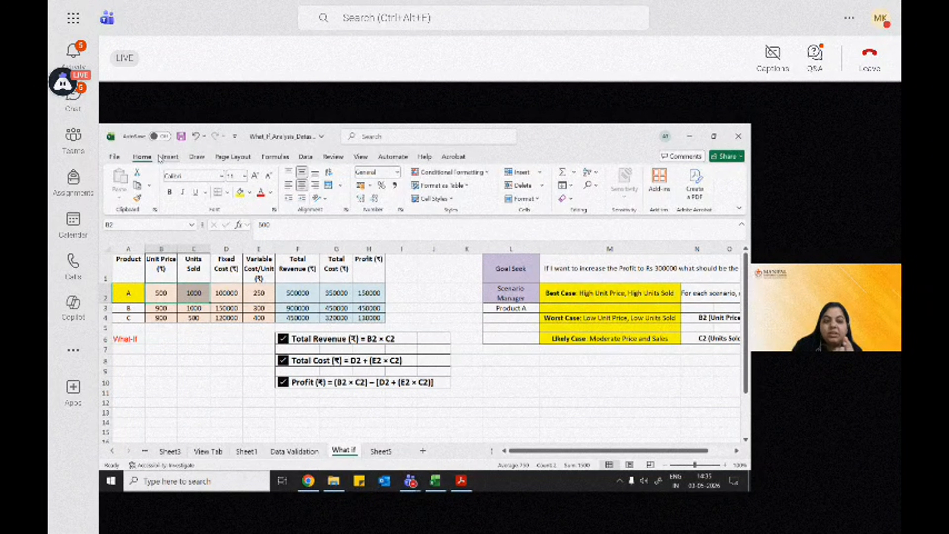
left_click(168, 156)
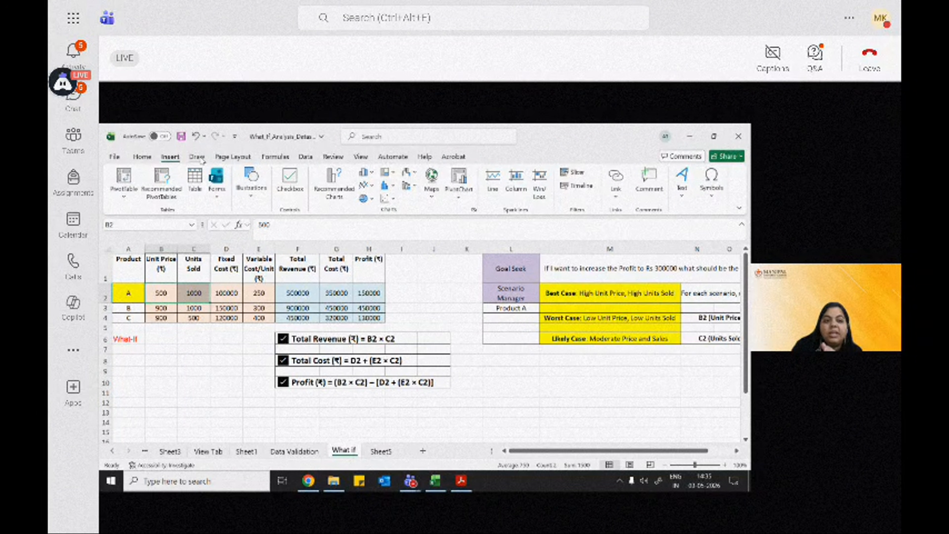
left_click(275, 157)
left_click(306, 158)
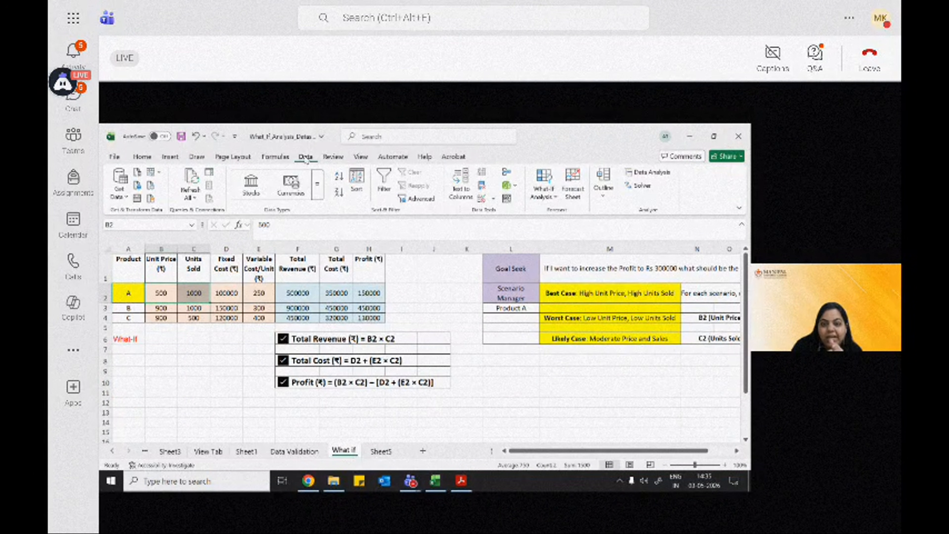
left_click(555, 197)
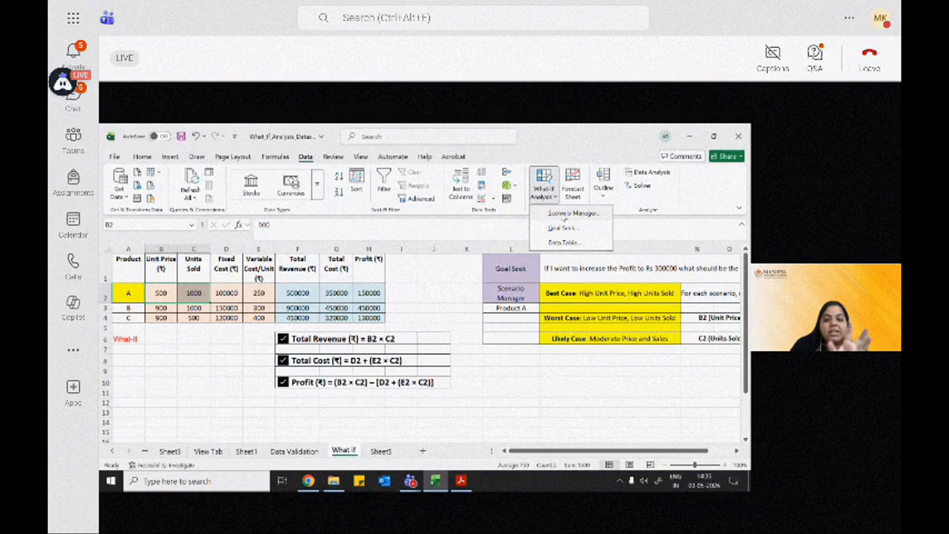
left_click(565, 217)
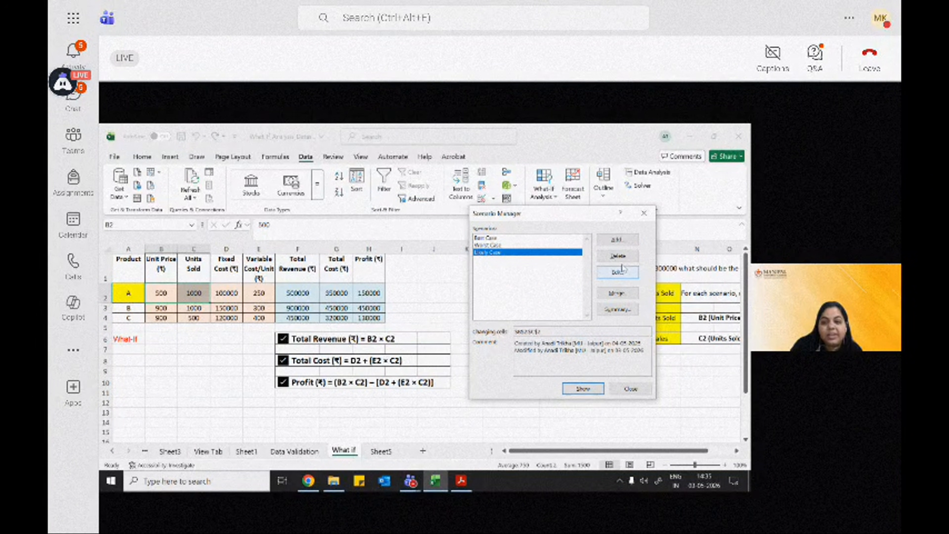
left_click(619, 256)
left_click(618, 257)
left_click(508, 238)
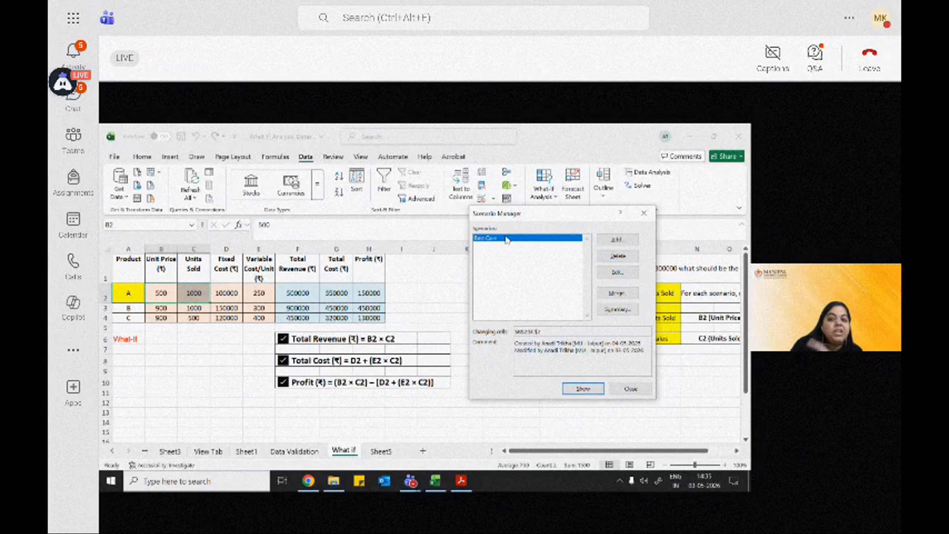
left_click(619, 256)
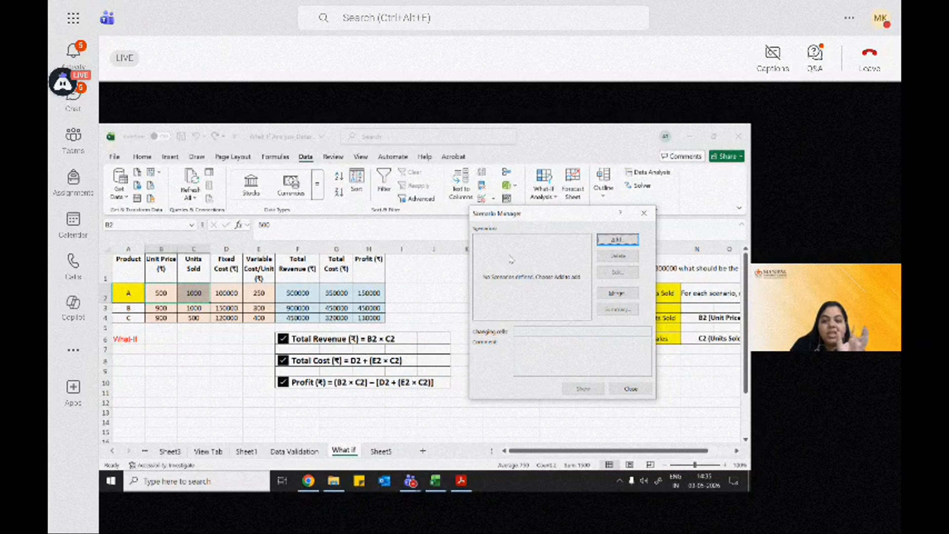
Step: Add a new scenario named "Best Cases_Pro A" with changing cells B2:C2
left_click_drag(524, 217, 493, 210)
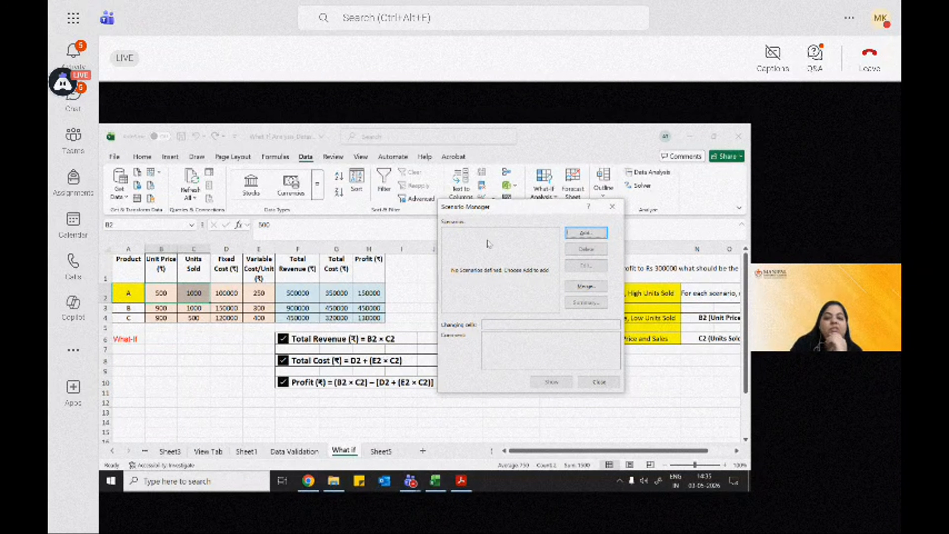
left_click(573, 236)
left_click_drag(504, 217, 340, 233)
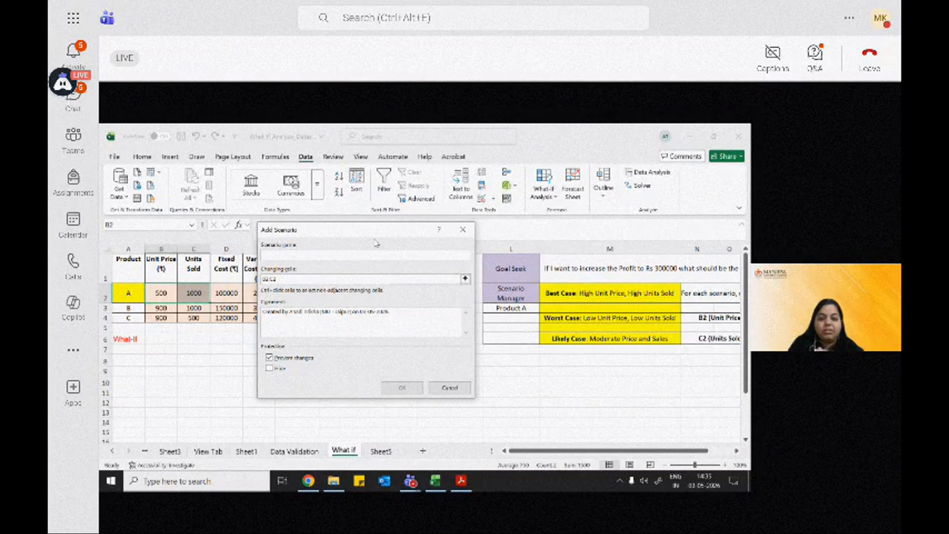
left_click_drag(377, 230, 526, 241)
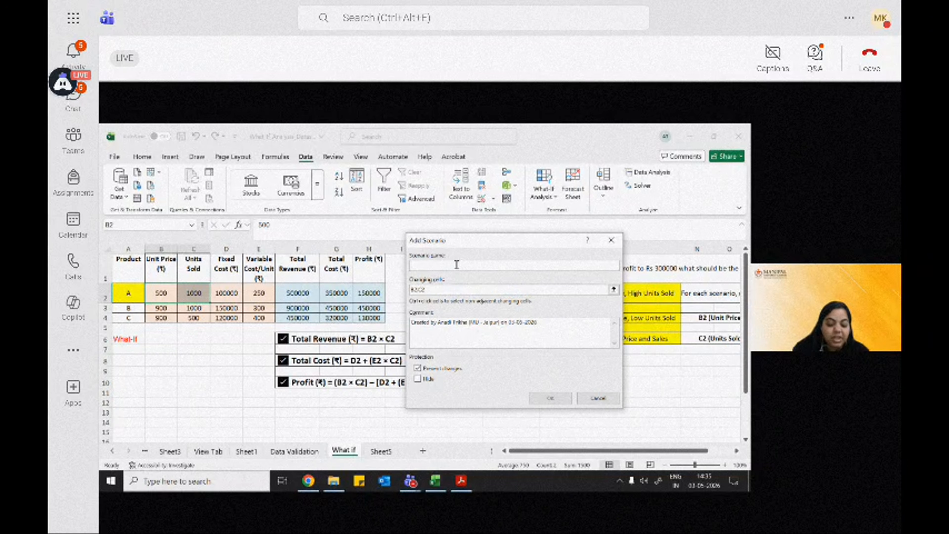
type("Be")
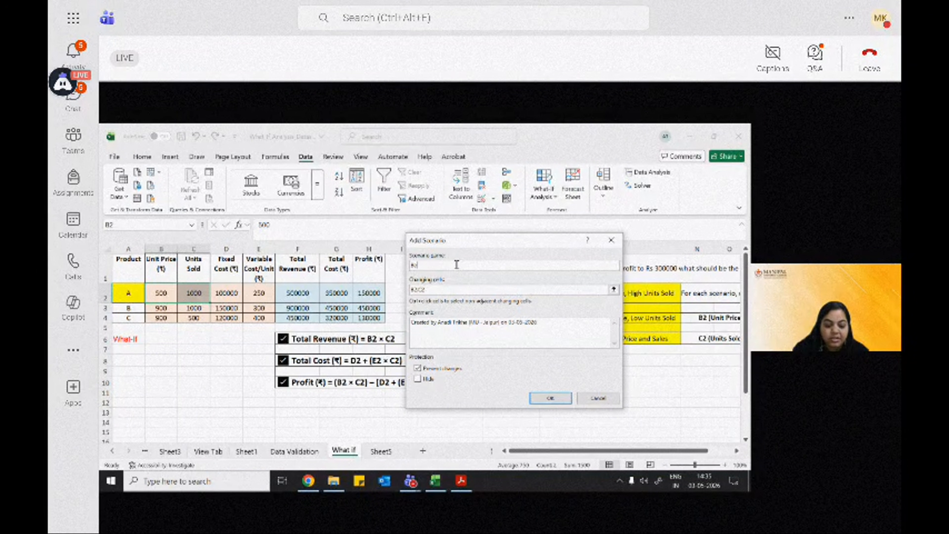
type("st Ca")
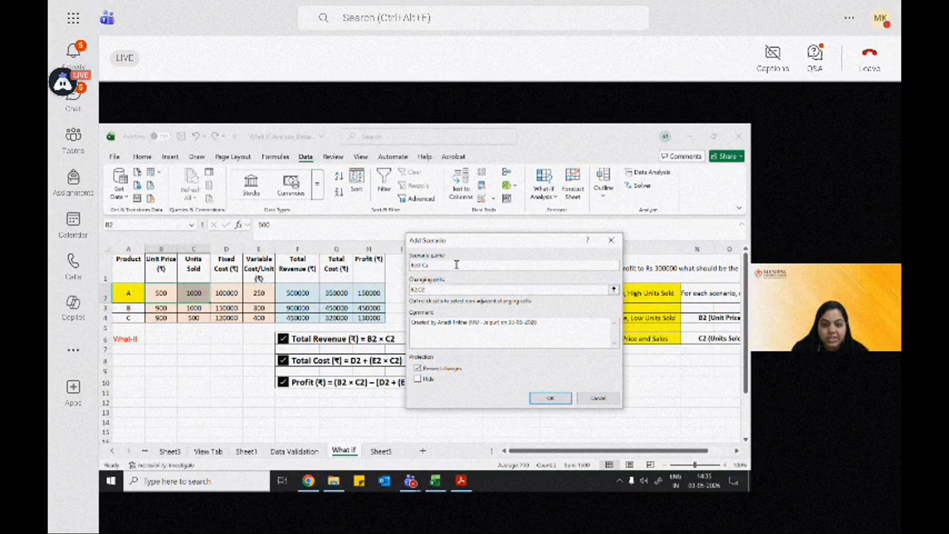
type("ses_H")
type("ro A")
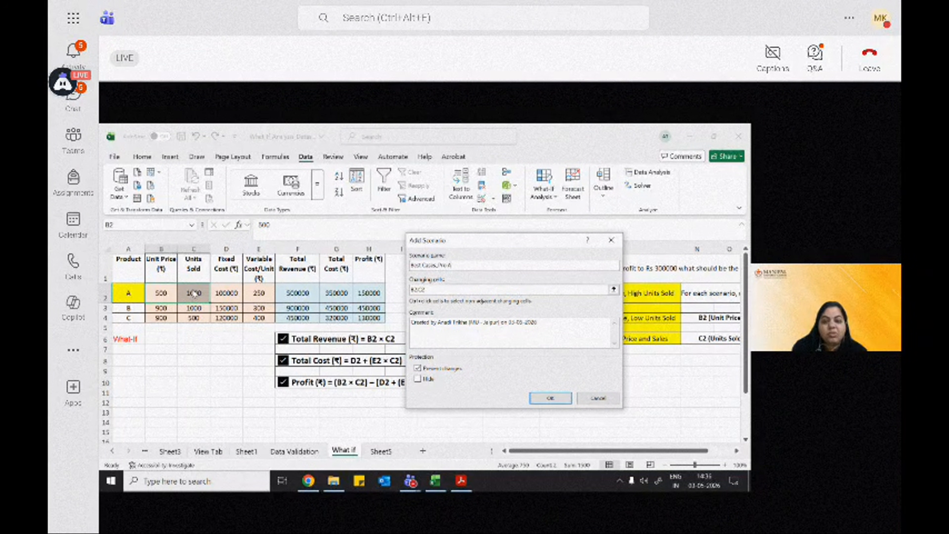
left_click_drag(450, 245, 395, 245)
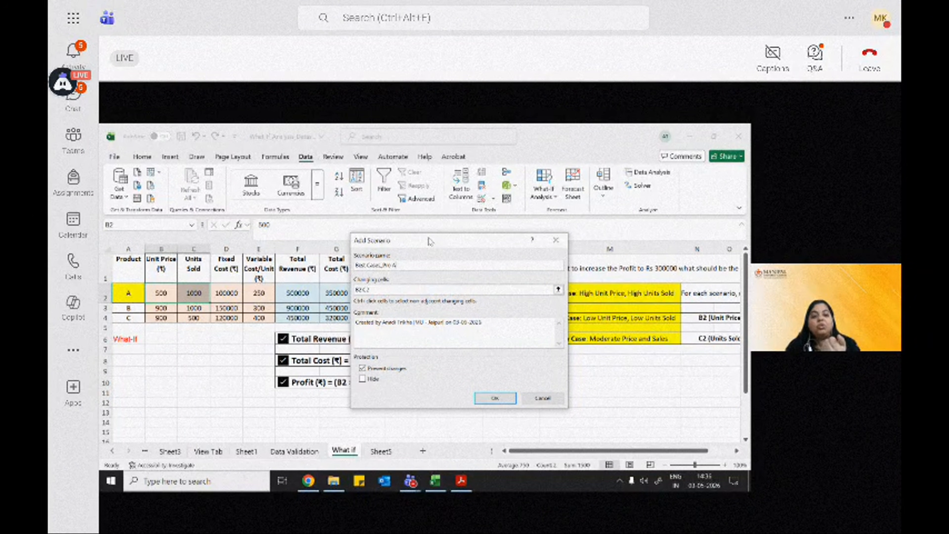
mouse_move(431, 241)
left_mouse_down()
mouse_move(460, 242)
mouse_move(447, 241)
left_mouse_up()
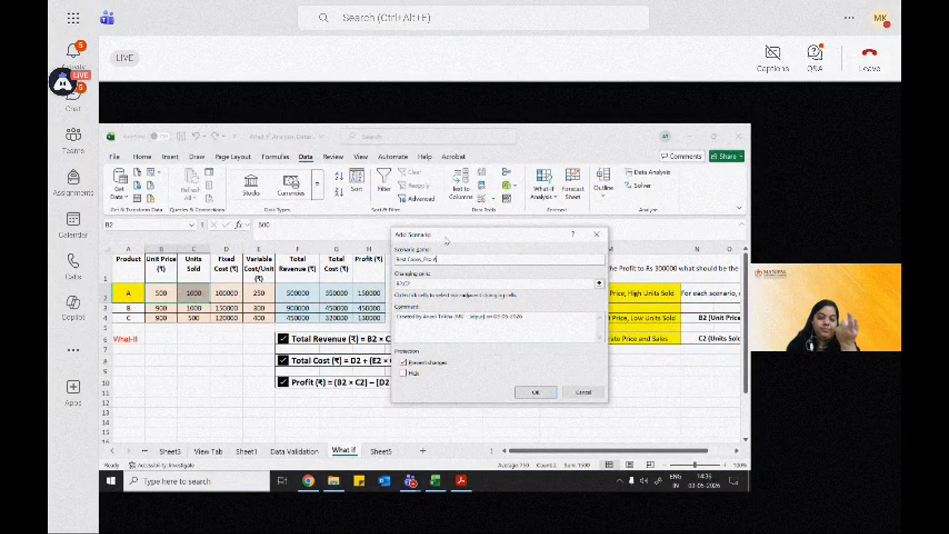
left_click(535, 392)
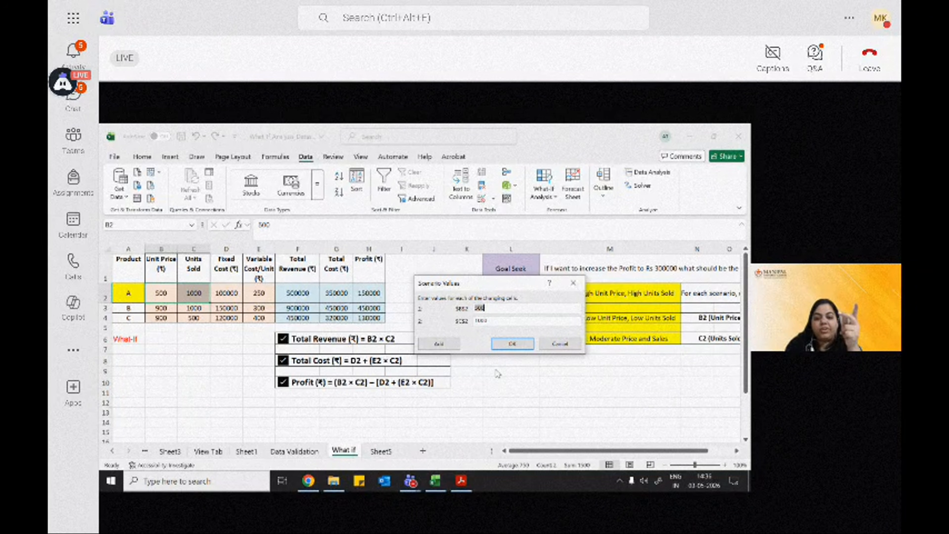
Step: Enter scenario values 700 for unit price and 1500 for units sold, then show the Best Cases_Pro A scenario
left_click_drag(493, 308, 473, 306)
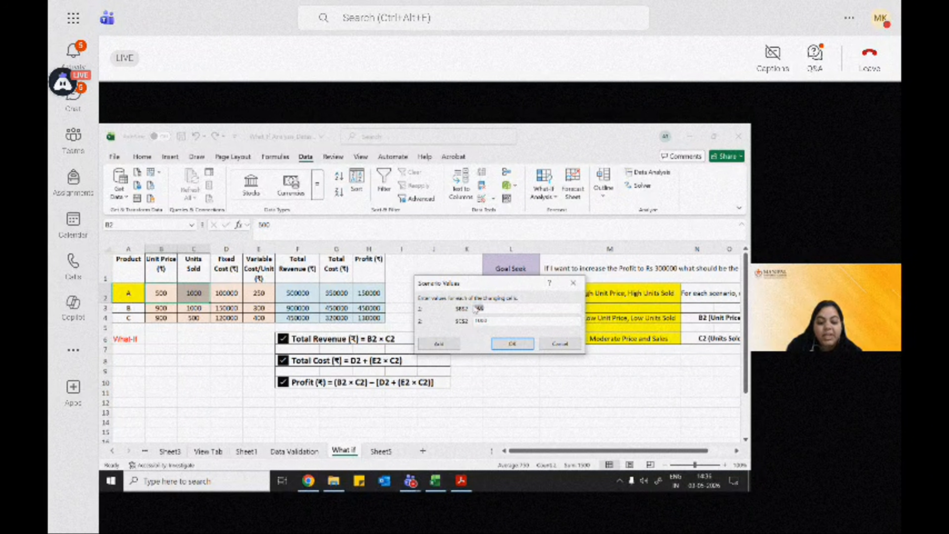
type("900")
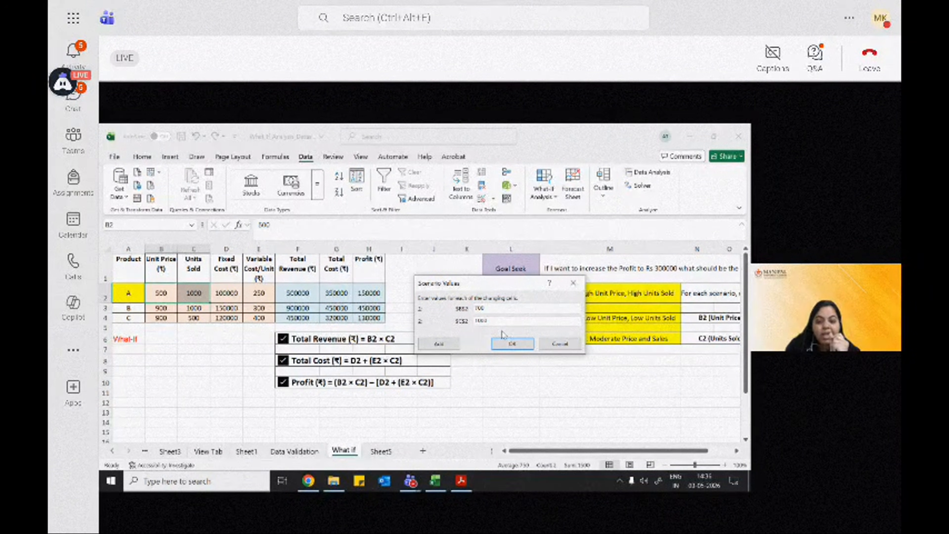
double_click(496, 320)
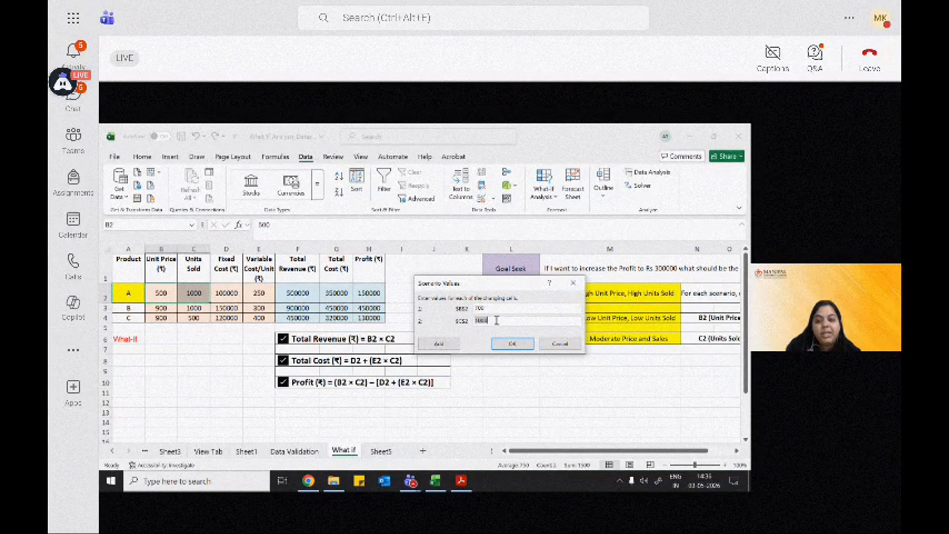
type("1")
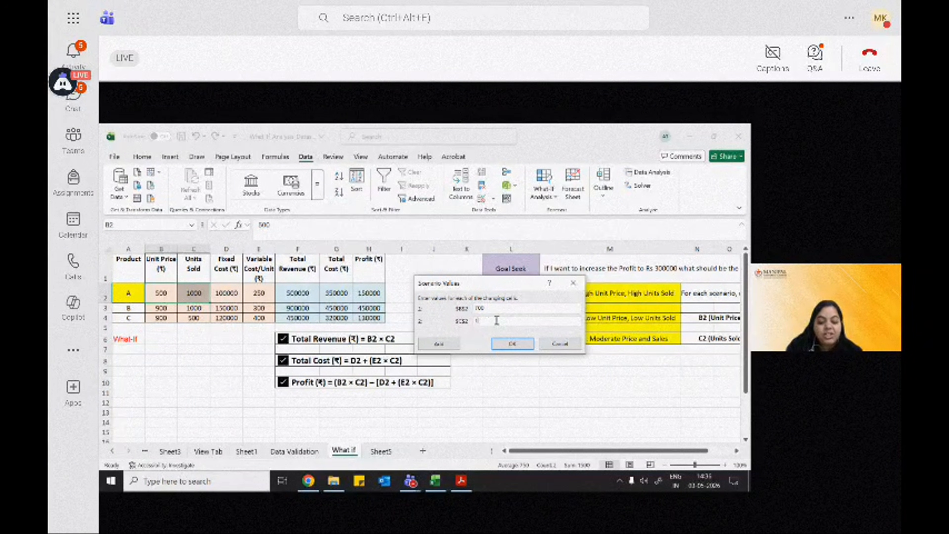
type("000")
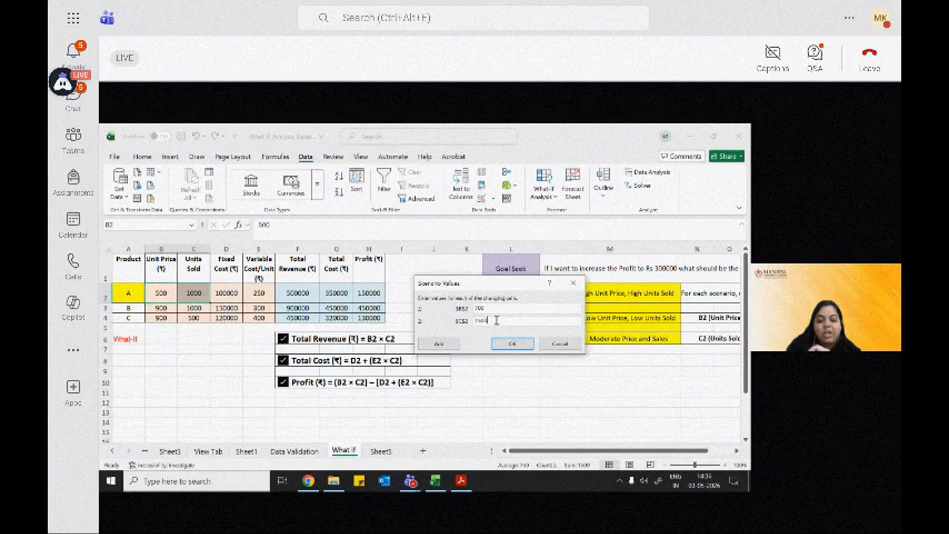
left_click(510, 348)
left_click_drag(482, 229, 514, 238)
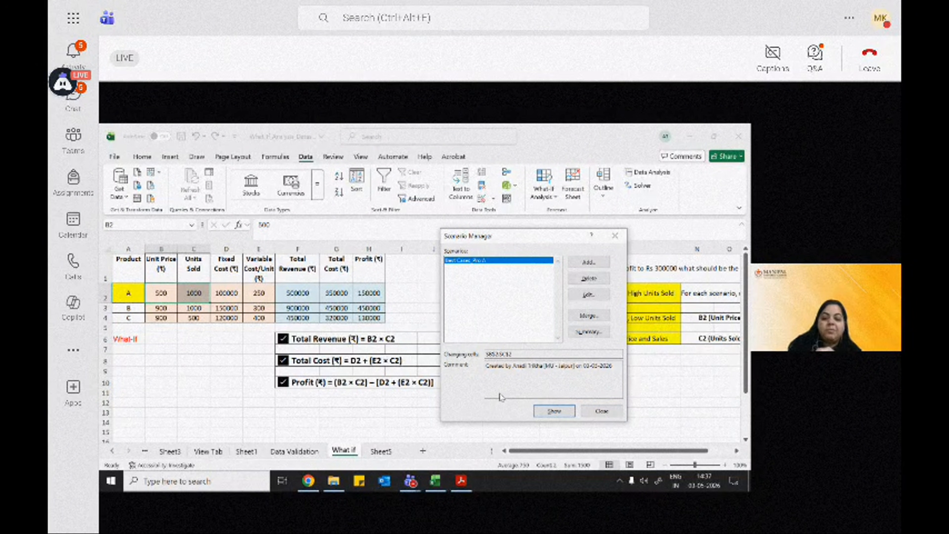
left_click(546, 411)
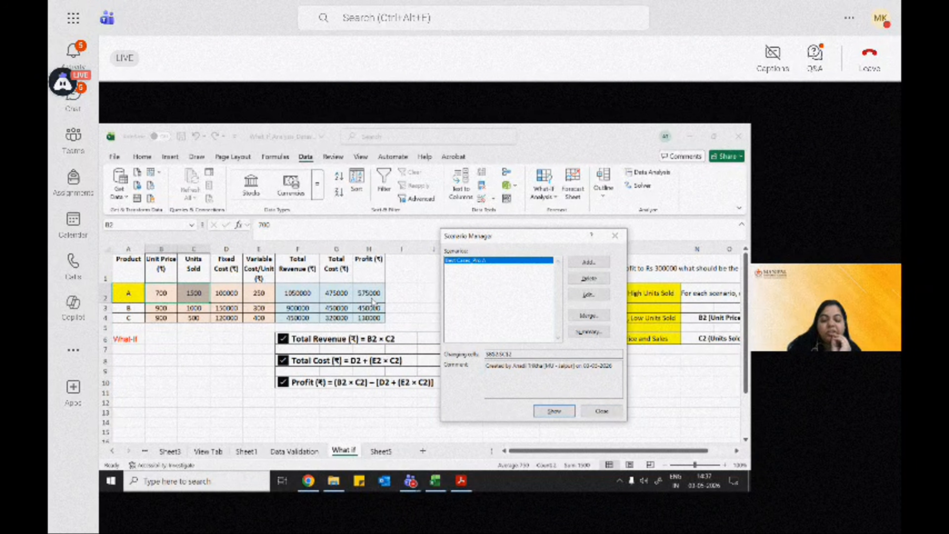
Step: Add a second scenario named "Worst_Case Pro A" using the same changing cells
left_click_drag(485, 236, 365, 246)
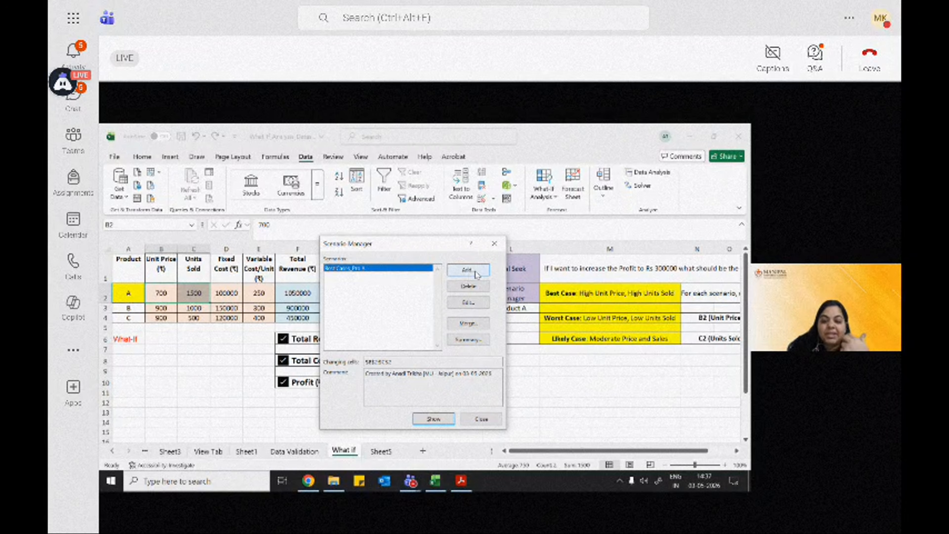
left_click(467, 270)
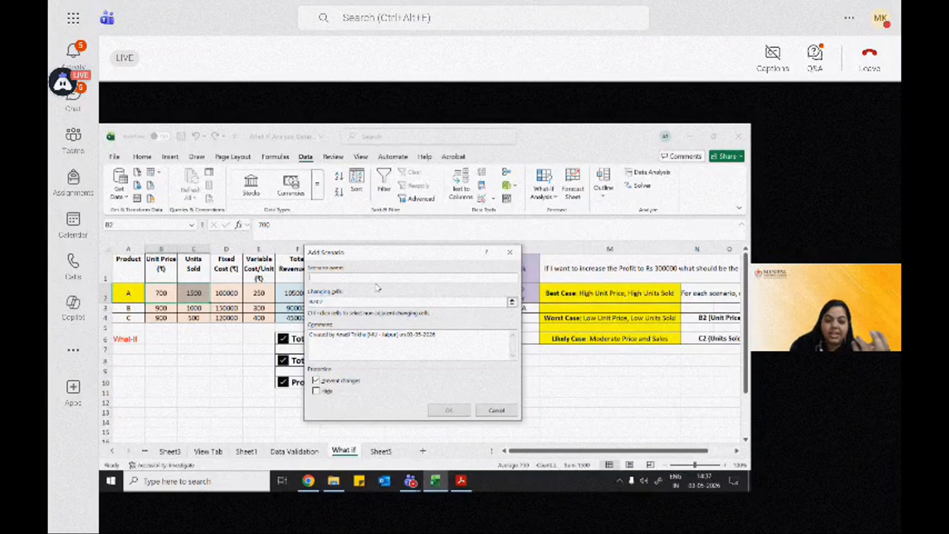
type("Wo")
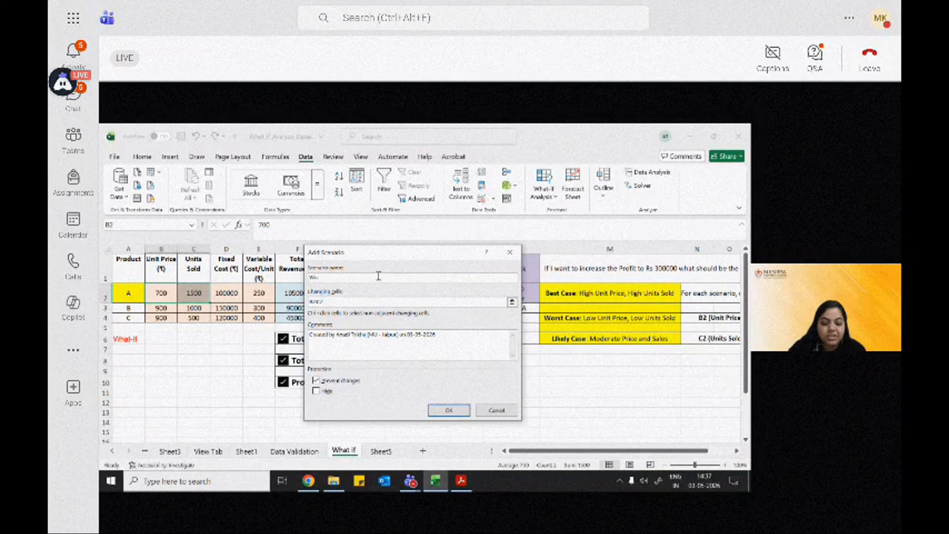
type("rst_Ca")
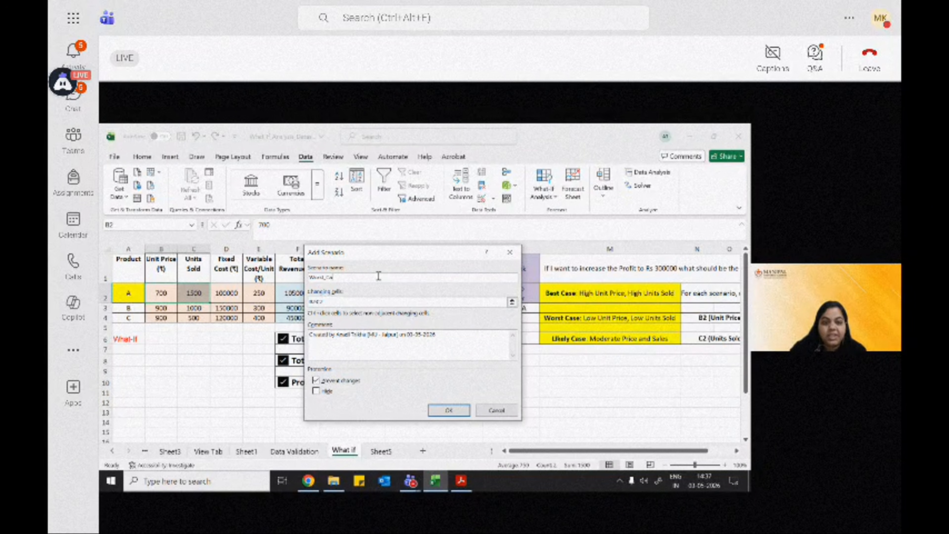
type("se Pro")
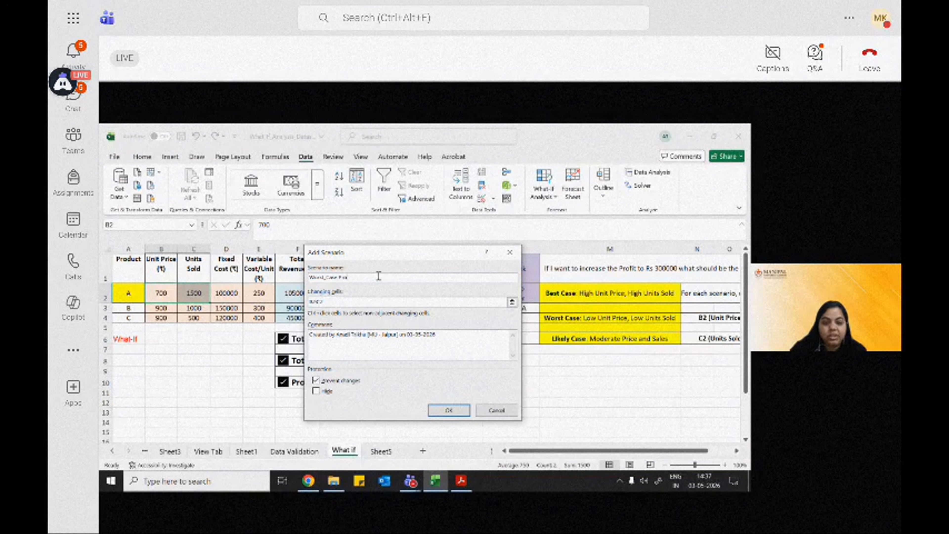
type(" A")
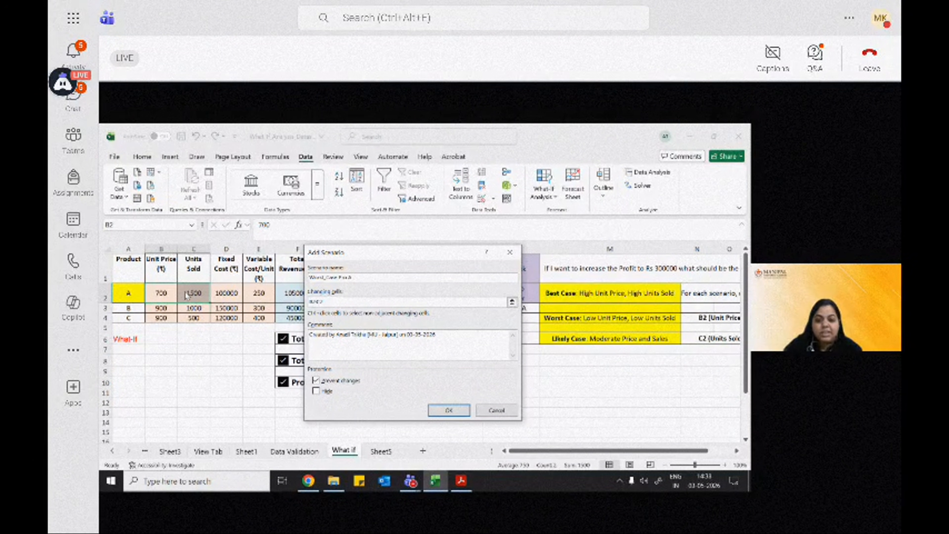
key("Return")
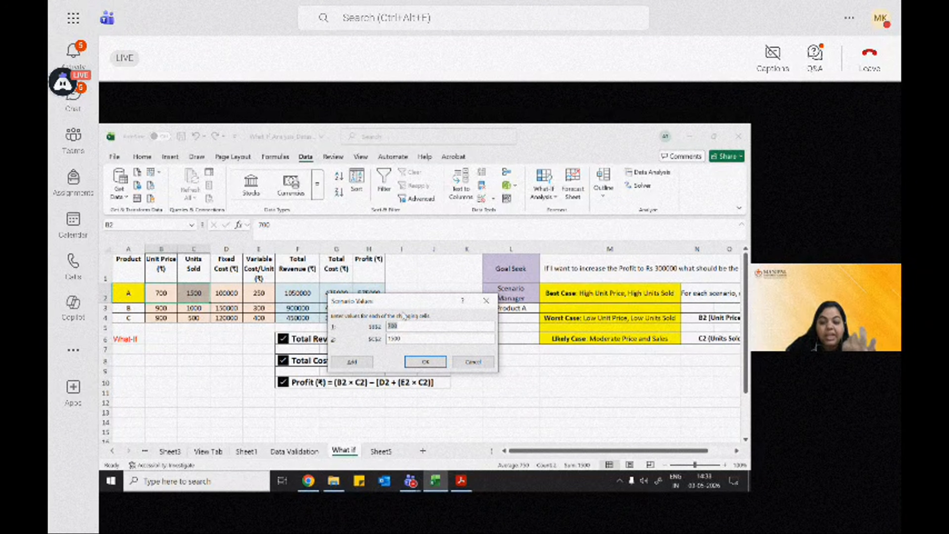
Step: Enter worst-case values of 350 for unit price and 600 for units sold
left_click(403, 325)
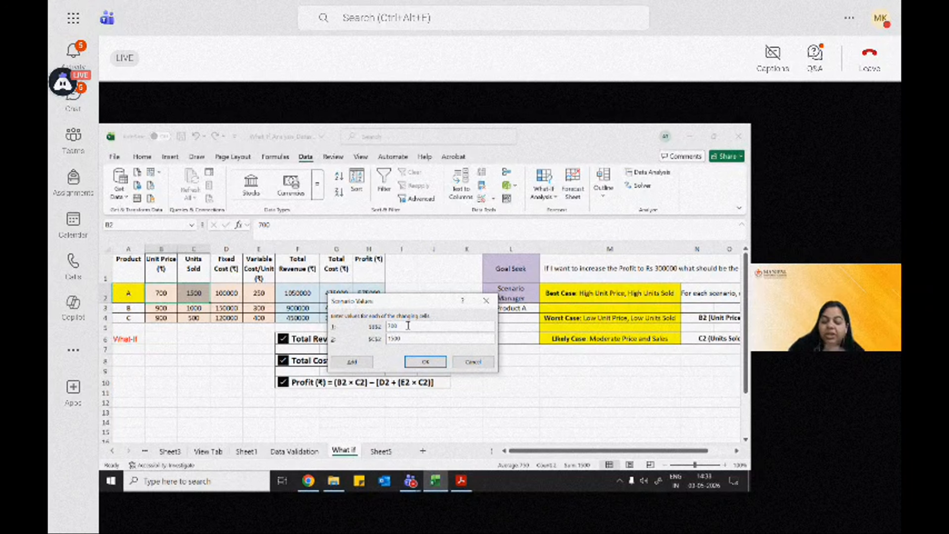
left_click_drag(409, 326, 378, 328)
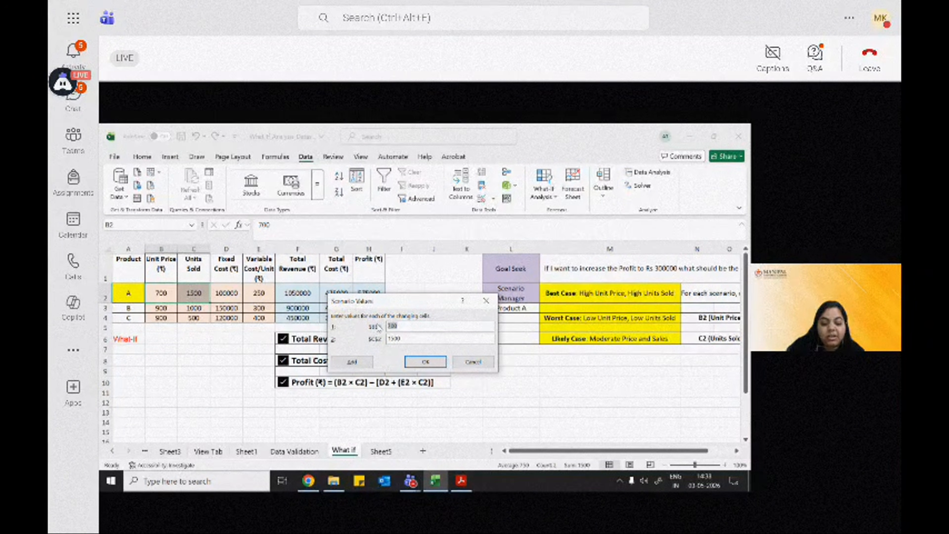
type("400")
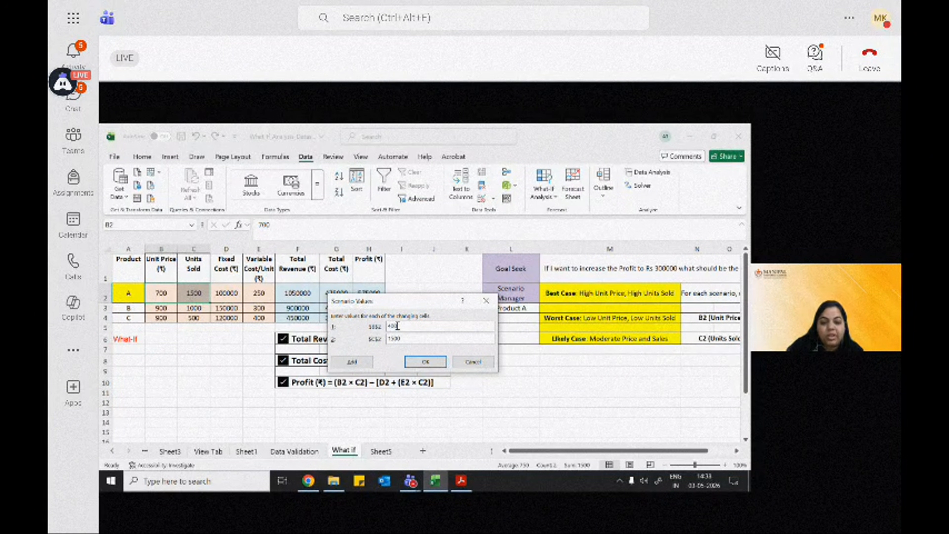
double_click(417, 325)
type("150")
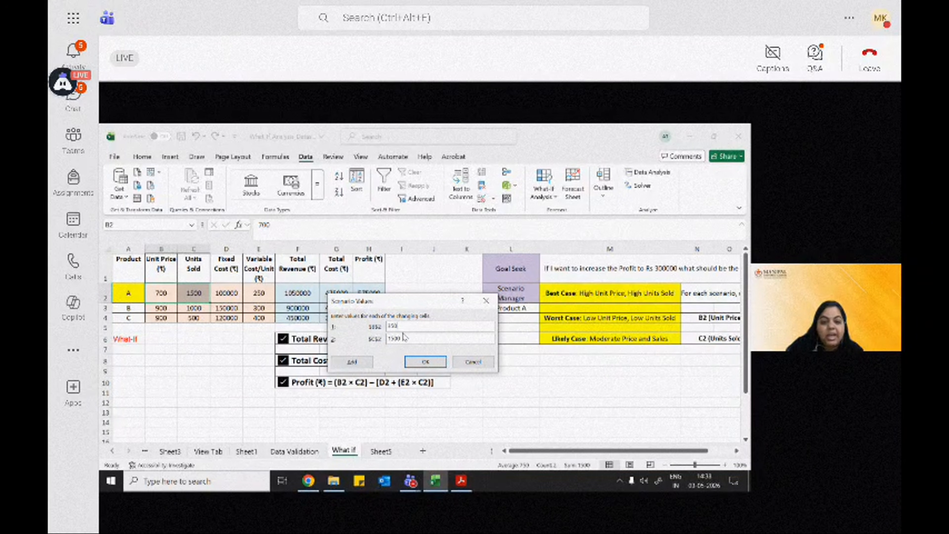
left_click_drag(406, 336, 370, 340)
key("BackSpace")
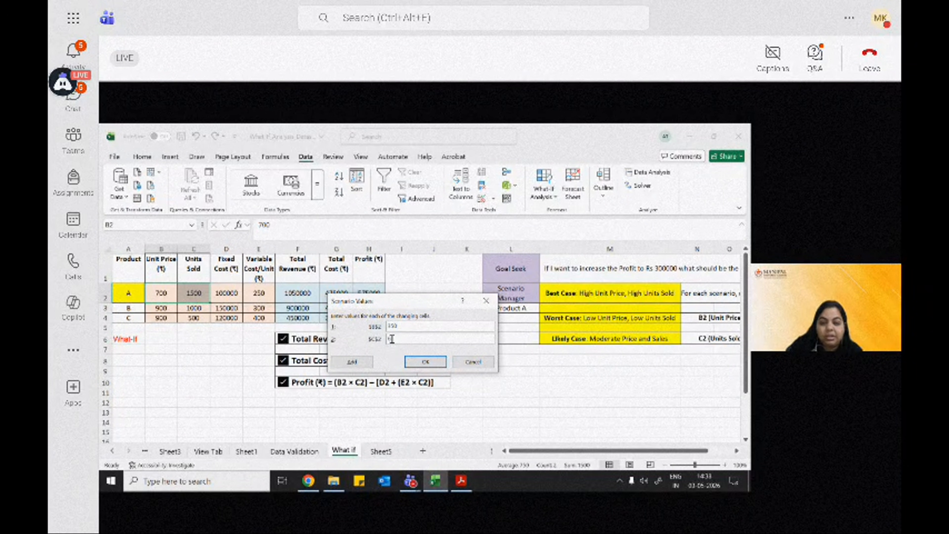
left_click(425, 362)
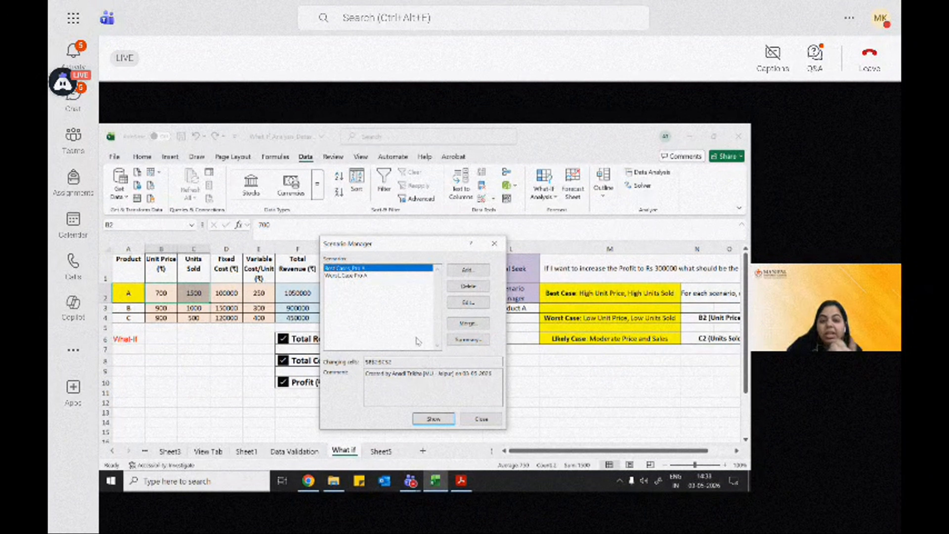
Step: Select the Worst_Case Pro A scenario and show it on the sheet
left_click_drag(397, 245, 446, 243)
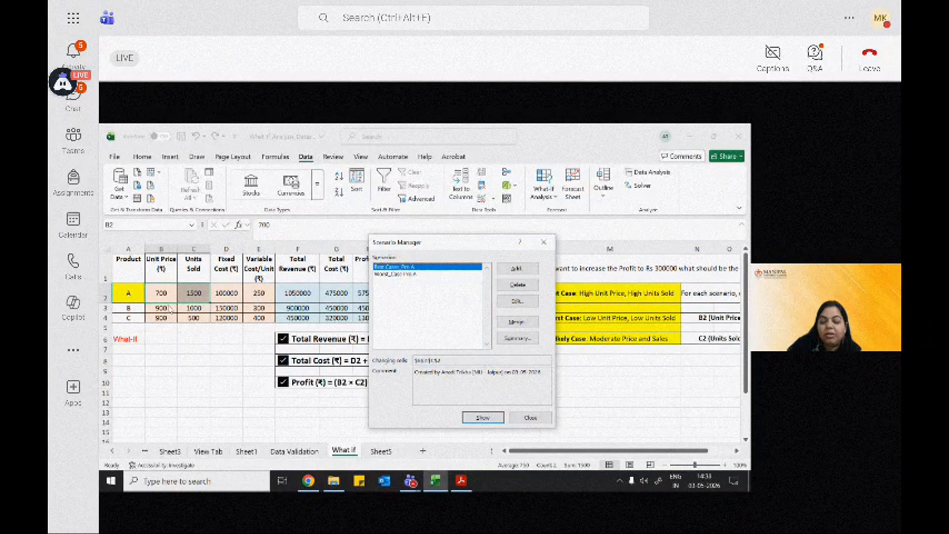
left_click(388, 274)
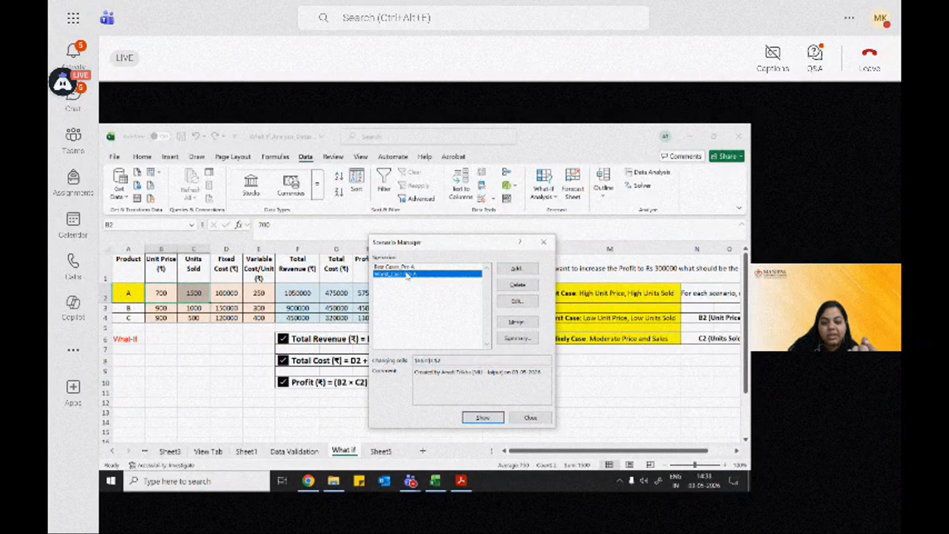
left_click_drag(408, 242, 503, 245)
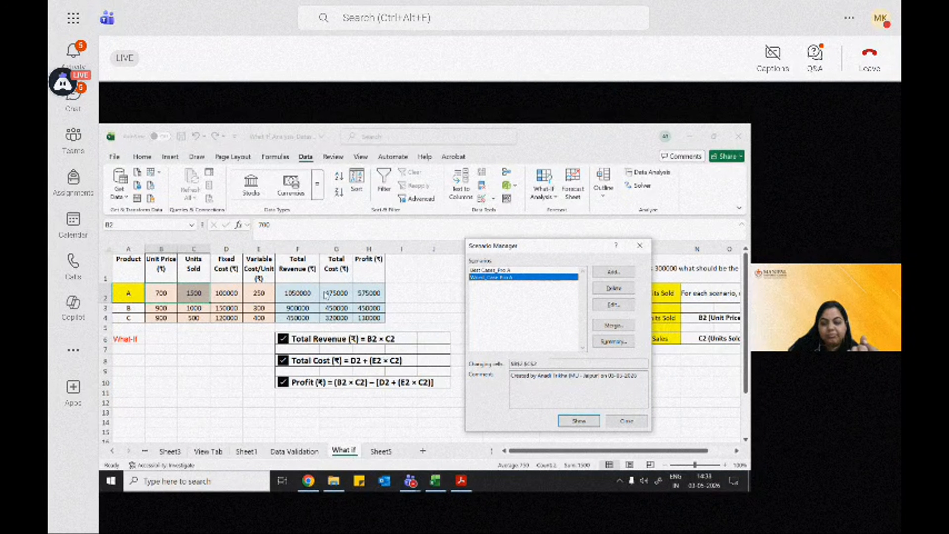
left_click(587, 423)
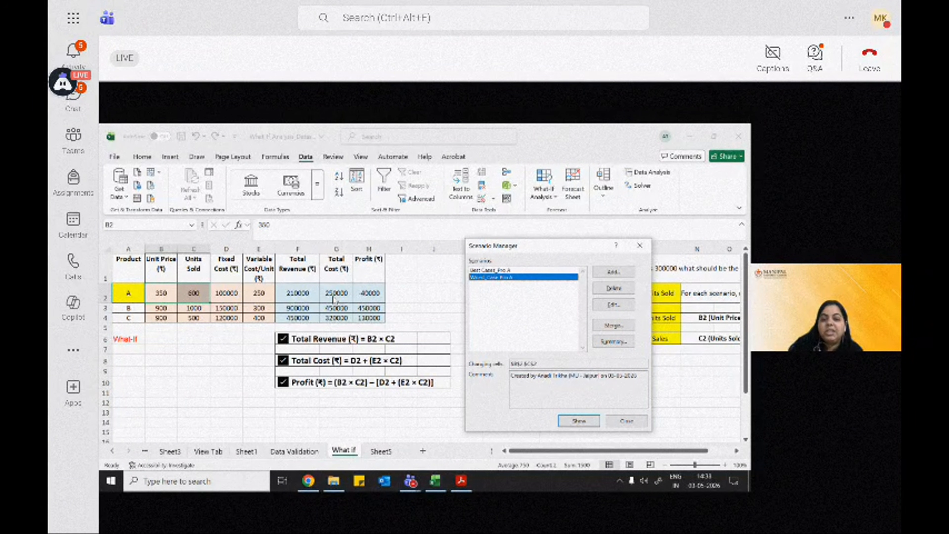
Step: Try to add a "Likely Case Pro A" scenario on cells B2:C2 with likely unit price and units sold values
left_click_drag(519, 247, 386, 232)
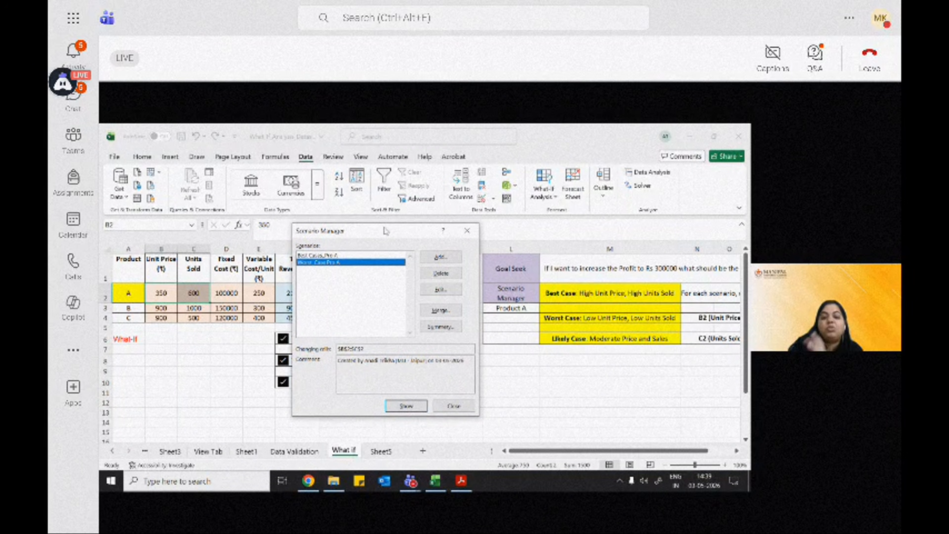
left_click(439, 257)
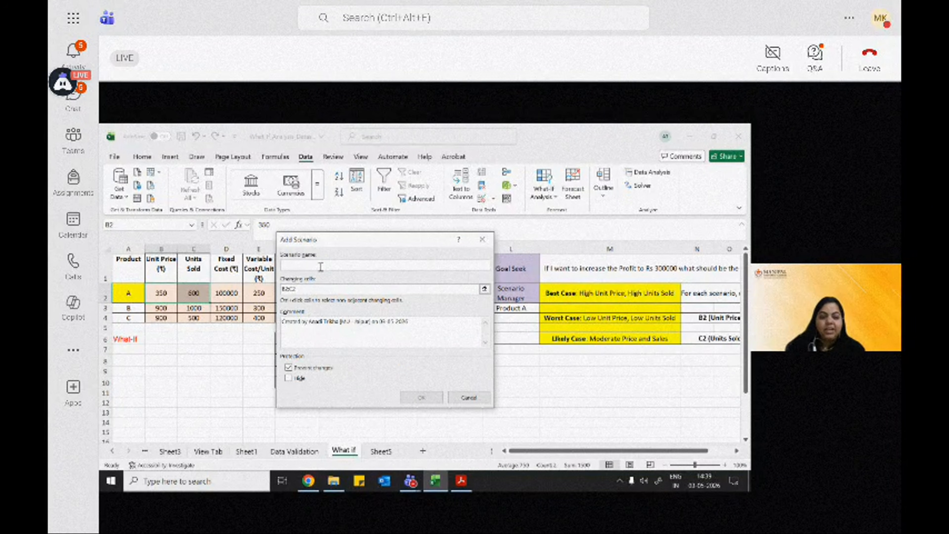
type("Lik")
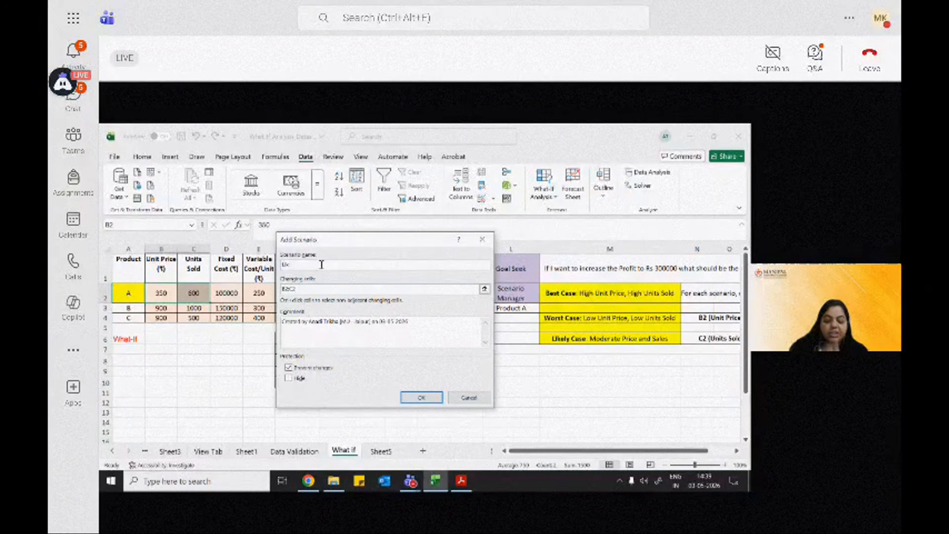
type("e")
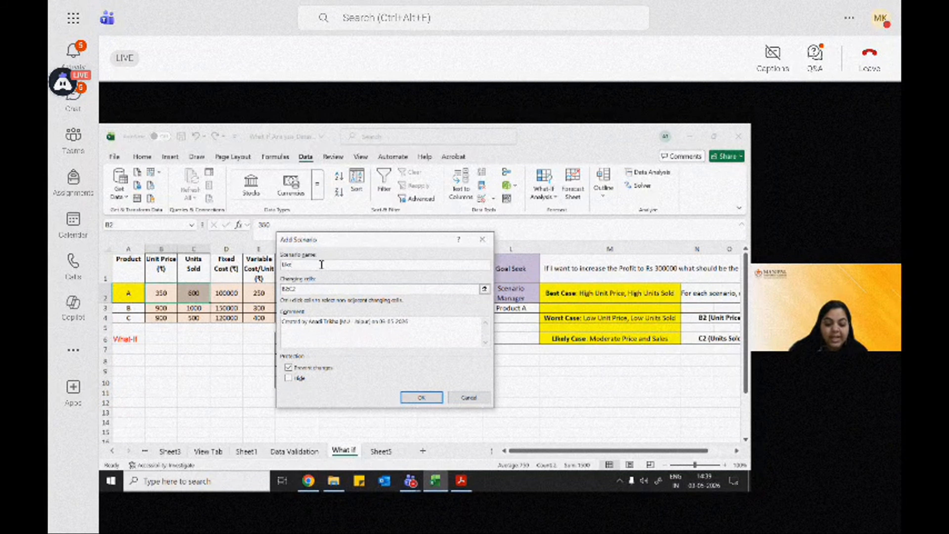
type("ly Case")
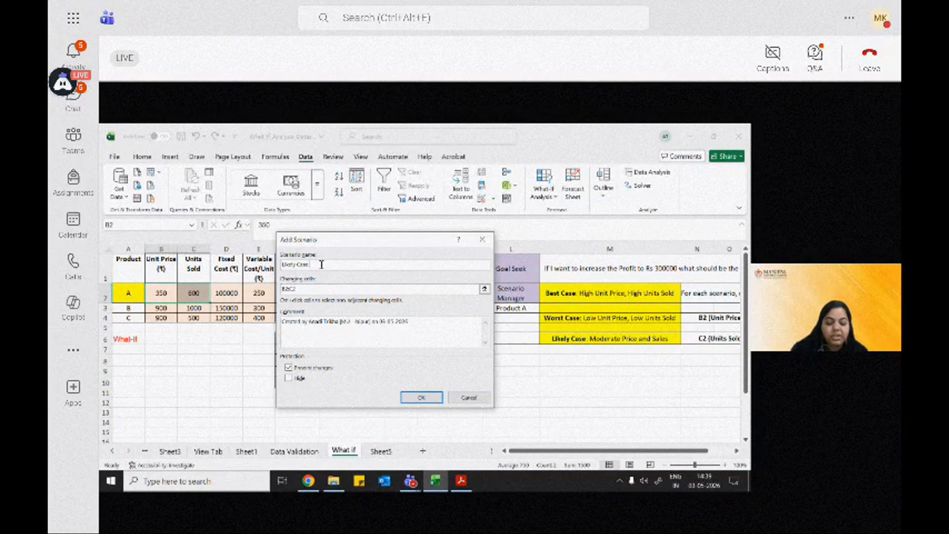
type(" Pro A")
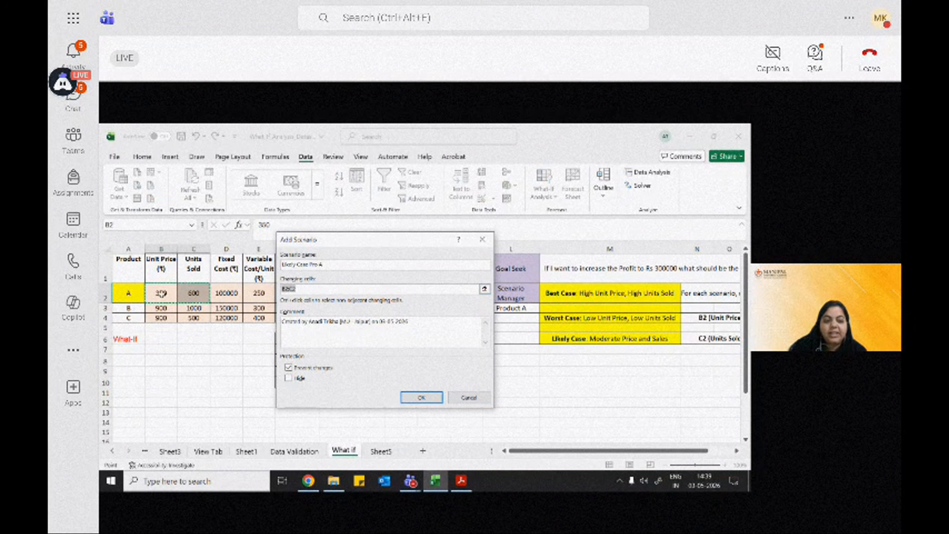
left_click_drag(162, 293, 185, 294)
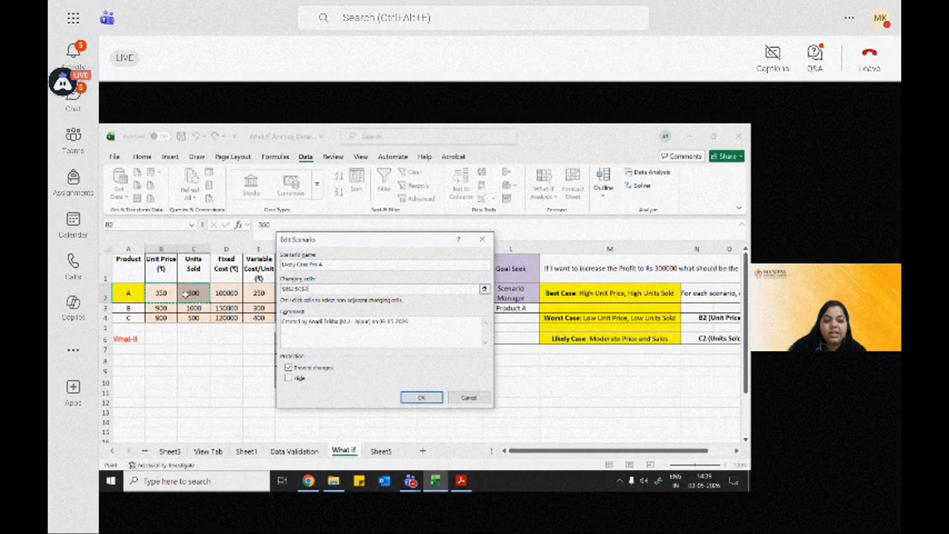
left_click(428, 400)
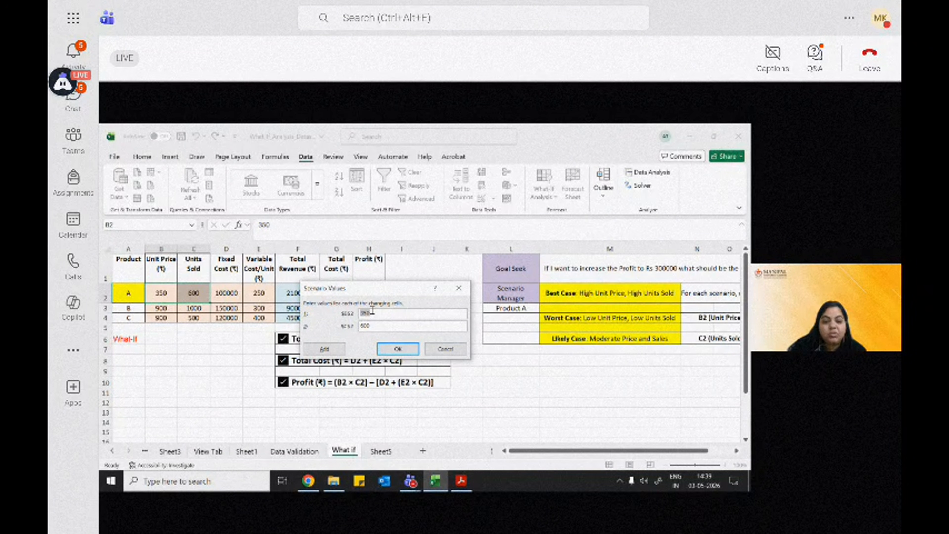
left_click_drag(372, 311, 358, 315)
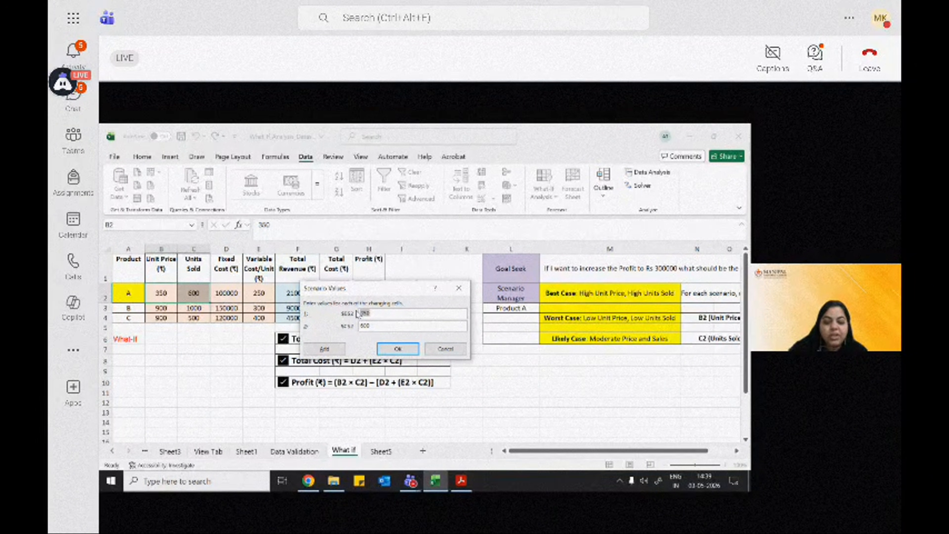
type("500")
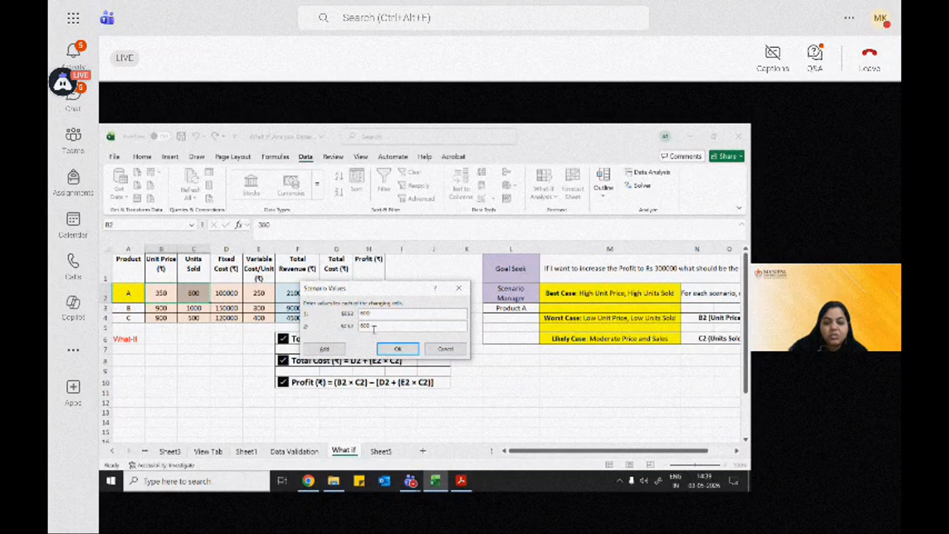
left_click_drag(374, 327, 358, 328)
type("1")
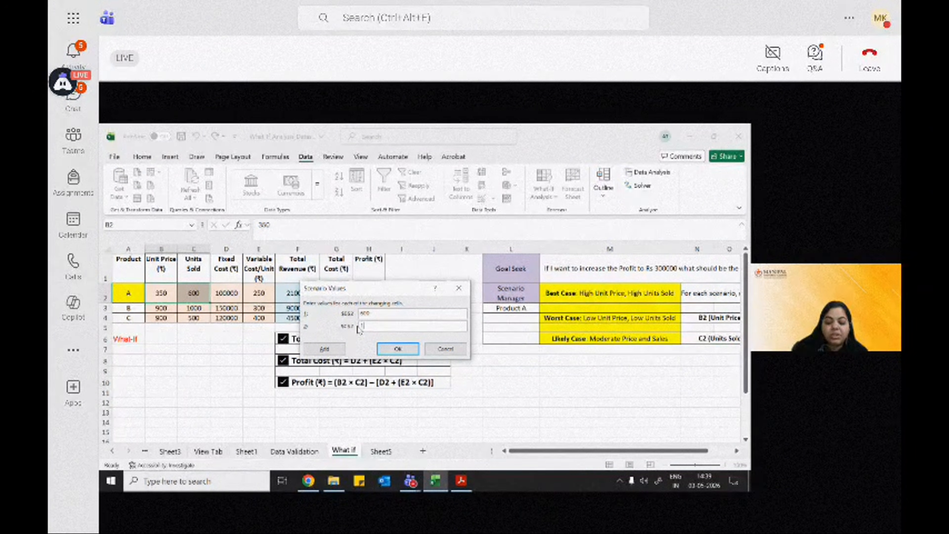
type("2")
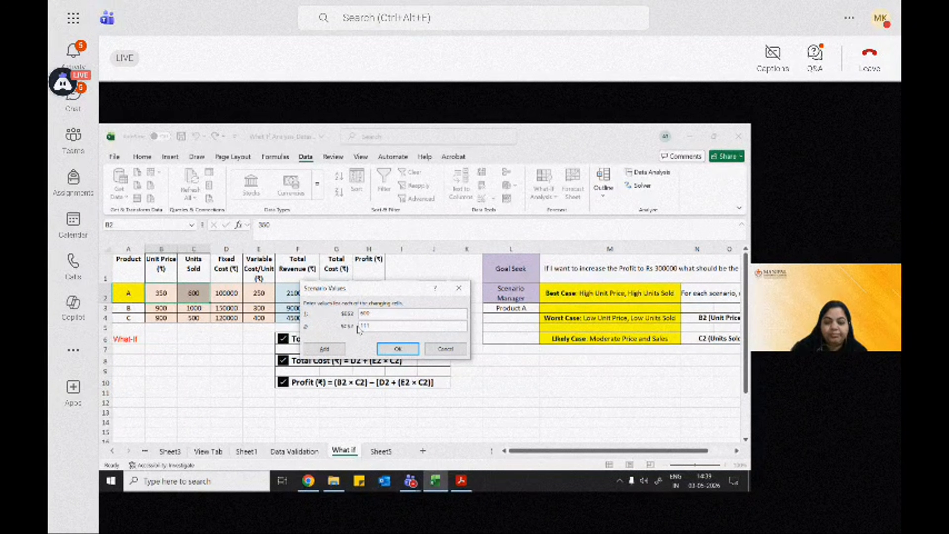
type("00")
key("Return")
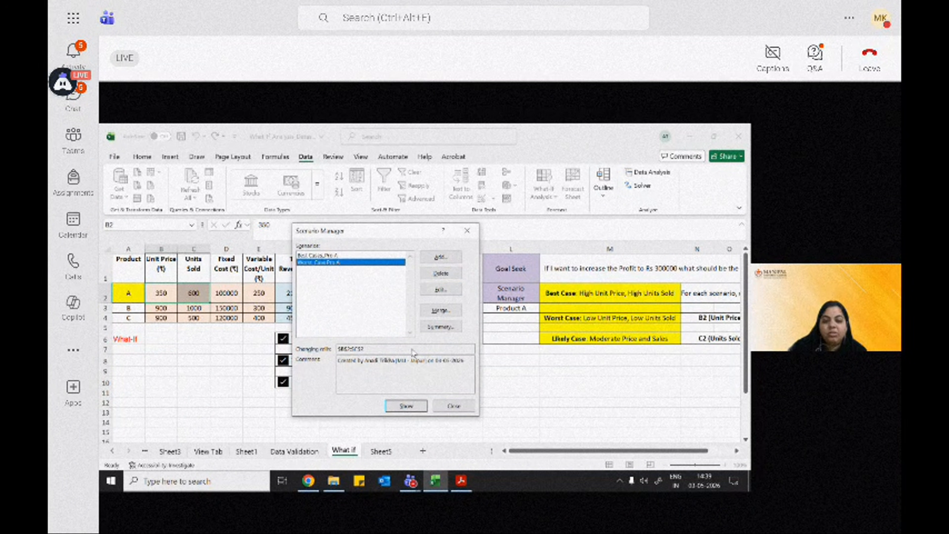
Step: Add a third scenario named "Likely Cas Pro A" using the same changing cells
left_click(441, 258)
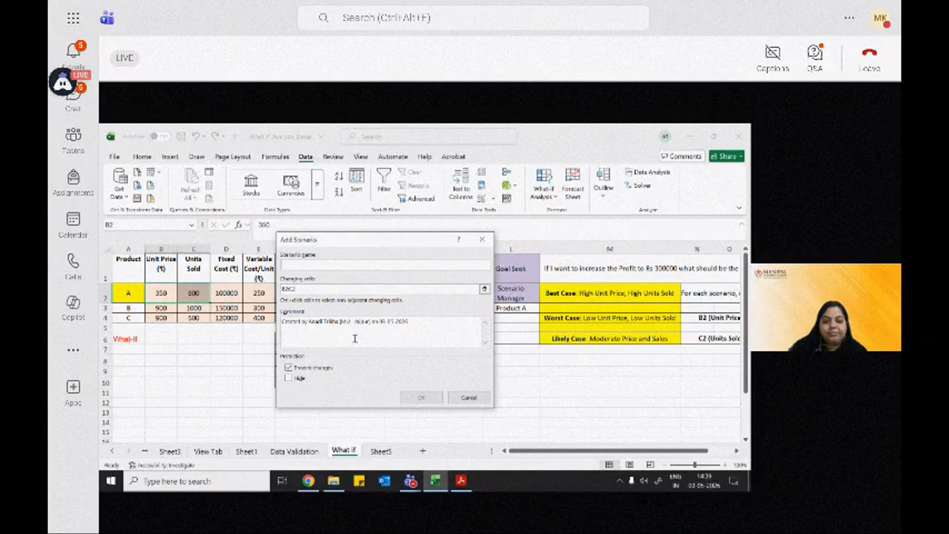
type("Lik")
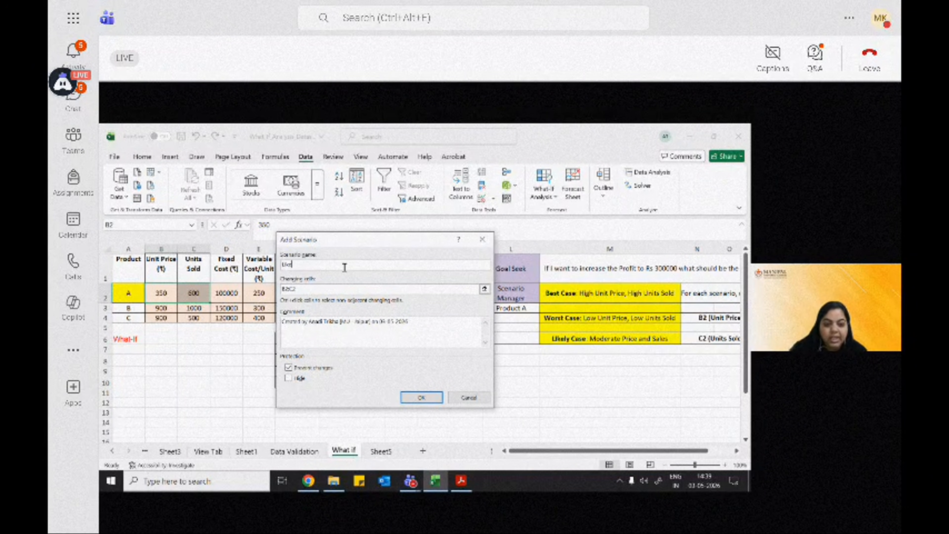
type("ely Cas")
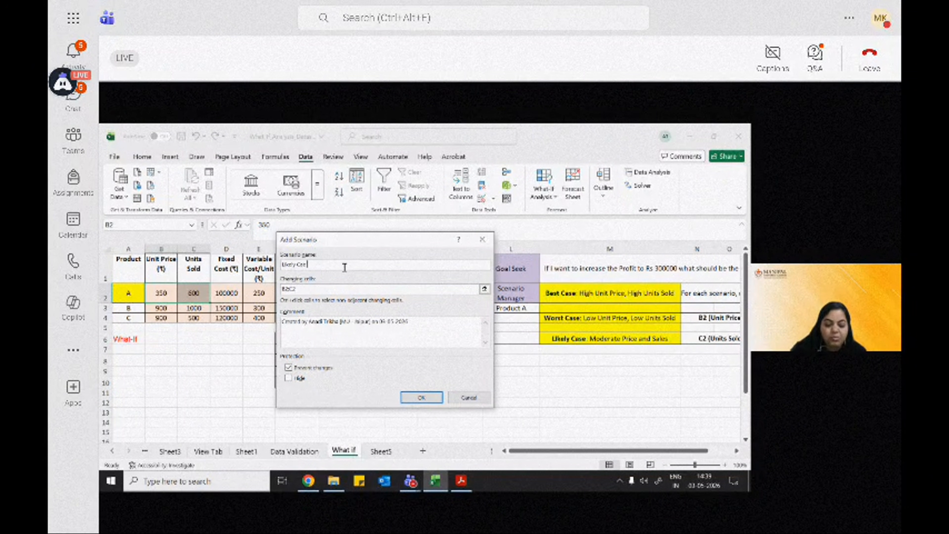
type(" Pro A")
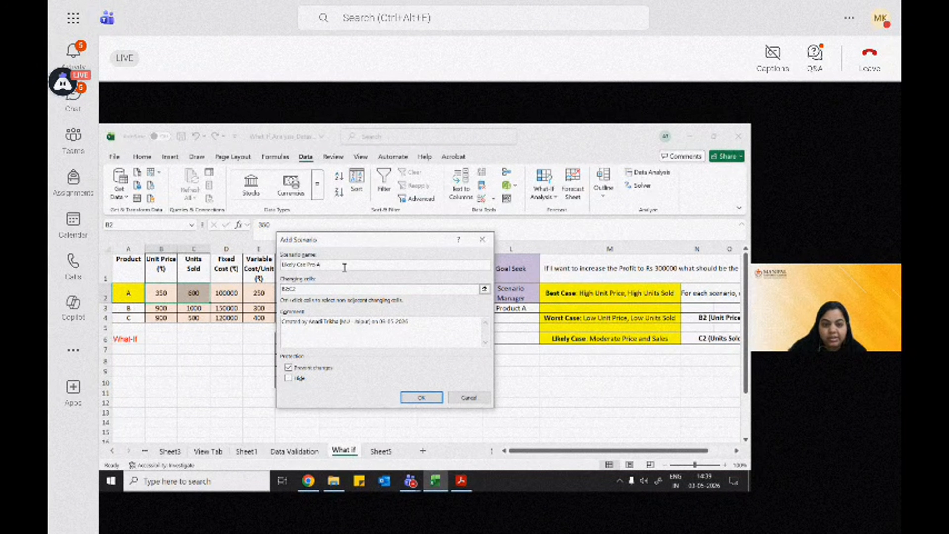
left_click(421, 397)
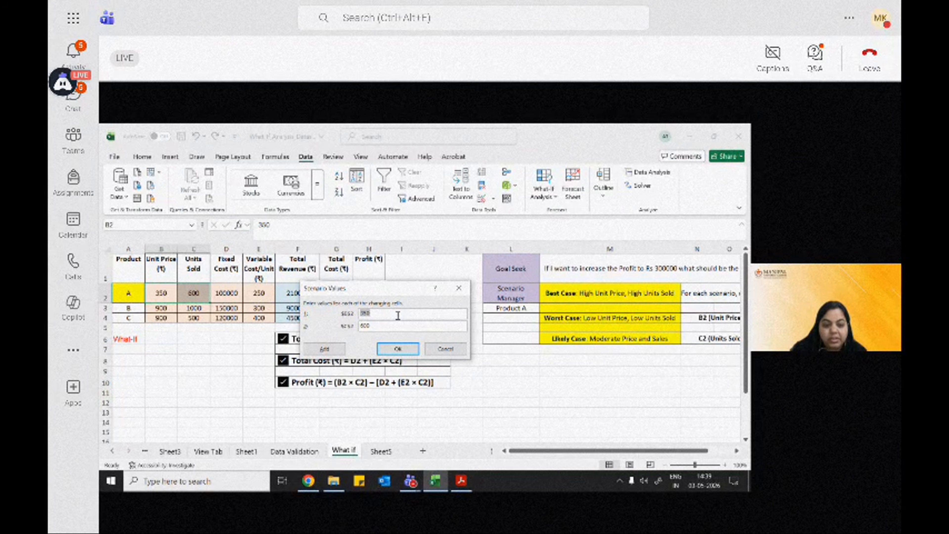
Step: Enter likely-case values of 600 for unit price and 1100 for units sold
type("600")
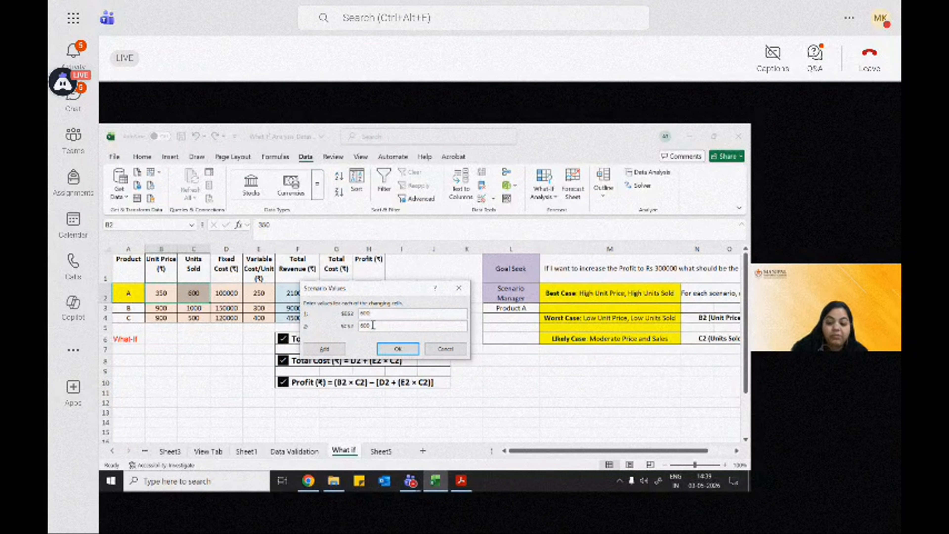
left_click_drag(374, 326, 346, 328)
key("BackSpace")
type("1")
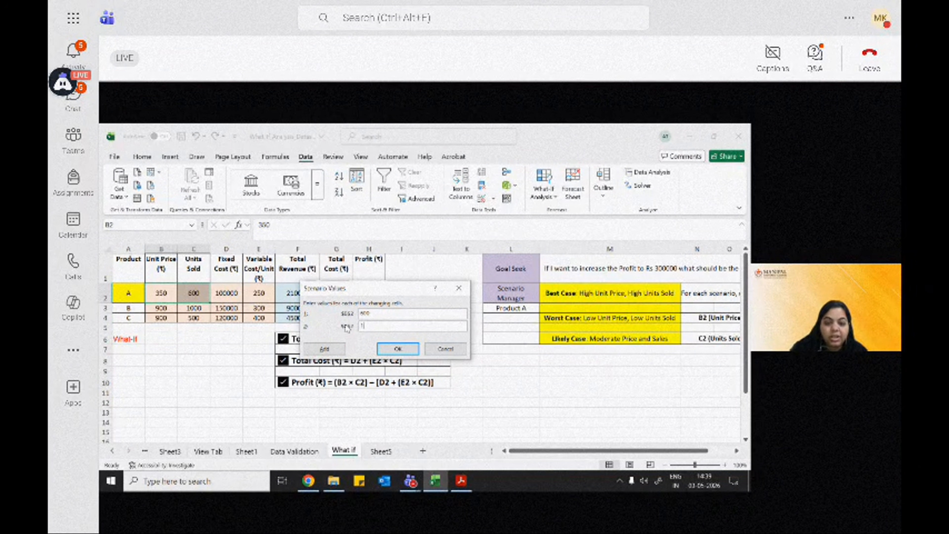
type("00")
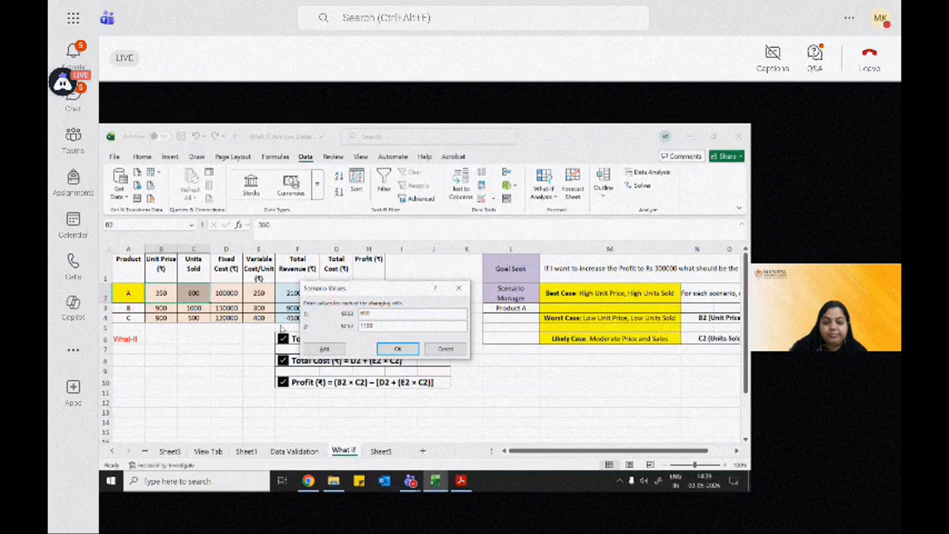
left_click(396, 348)
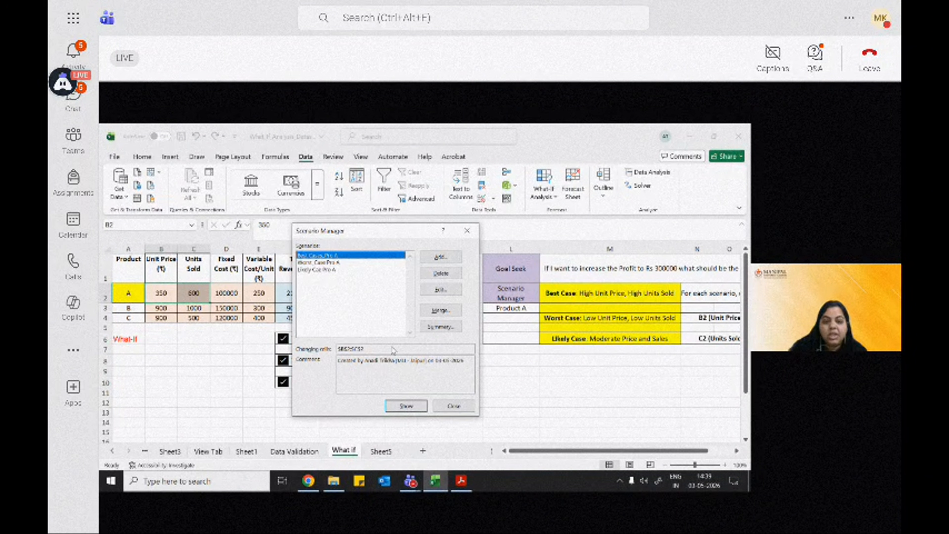
Step: Select the Likely Cas Pro A scenario and show it on the sheet
left_click(315, 263)
left_click(311, 269)
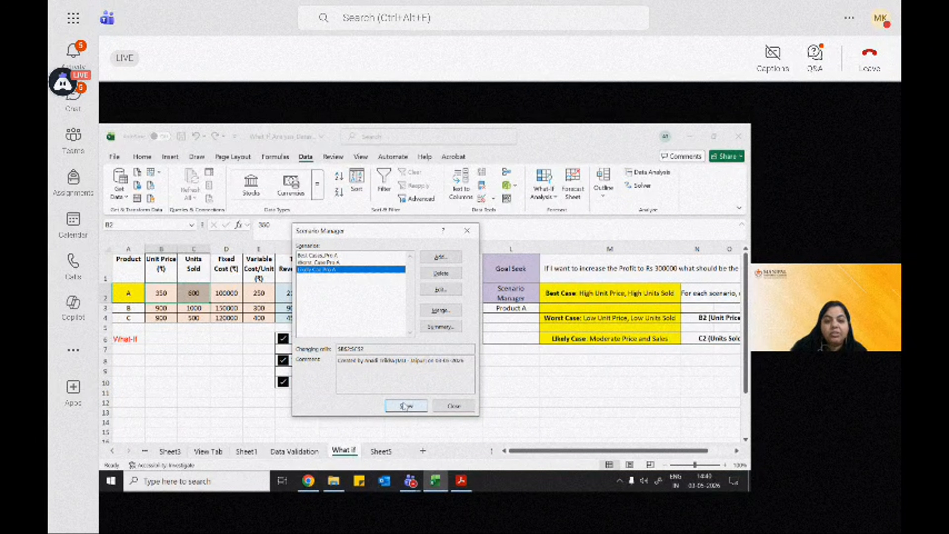
left_click_drag(389, 229, 486, 238)
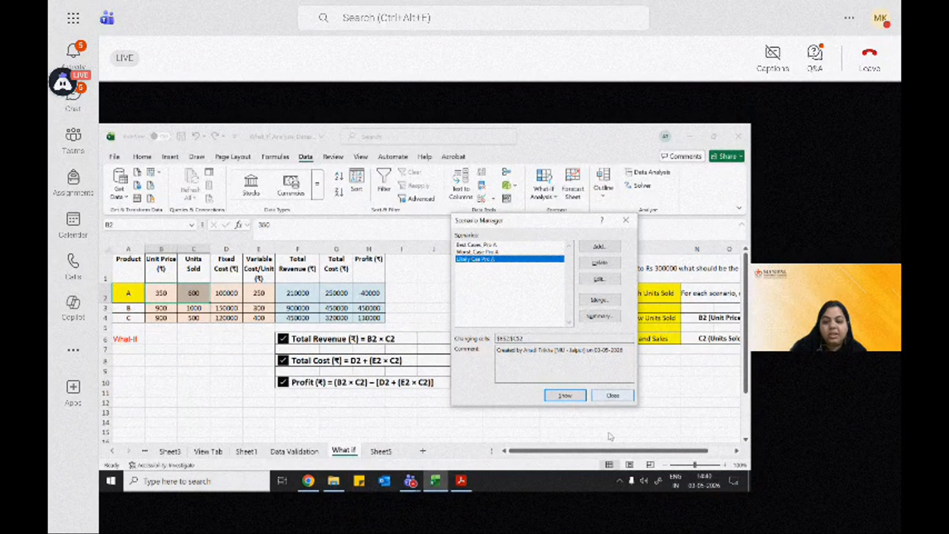
left_click(565, 395)
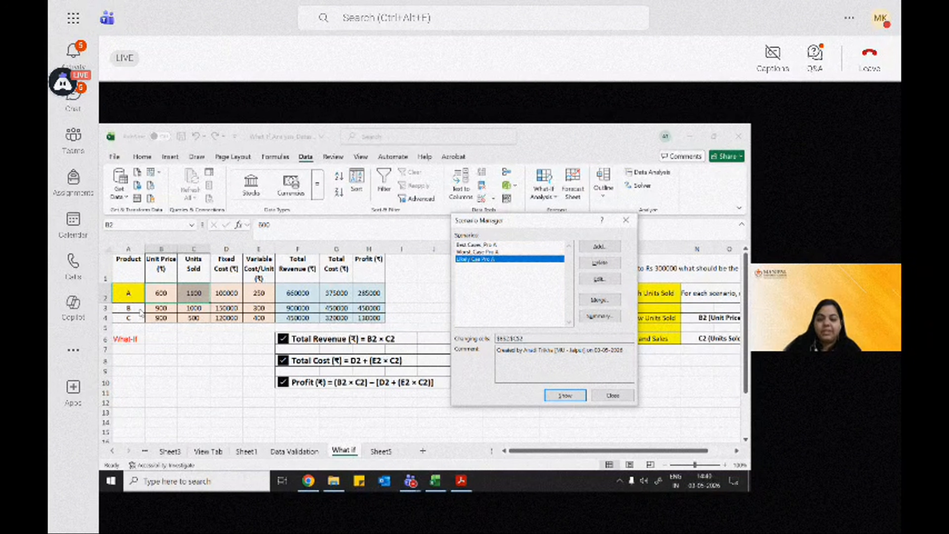
Step: Close Scenario Manager and fill row 3 for product B with a light orange shade
left_click(613, 398)
left_click(125, 309)
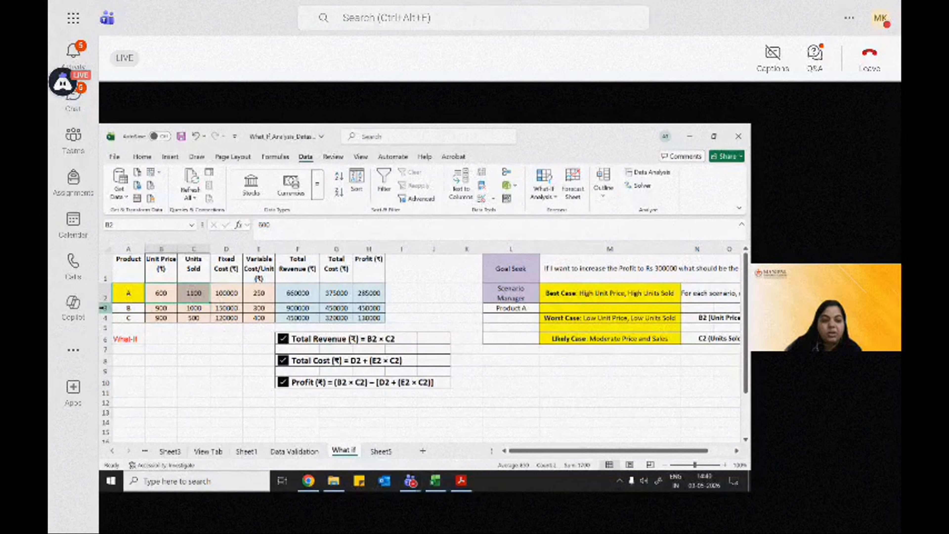
left_click(137, 156)
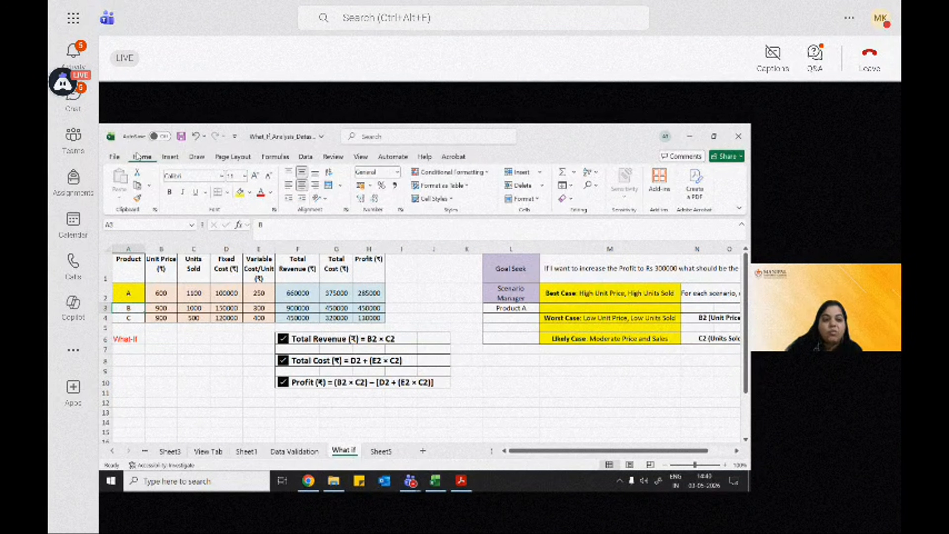
left_click(250, 192)
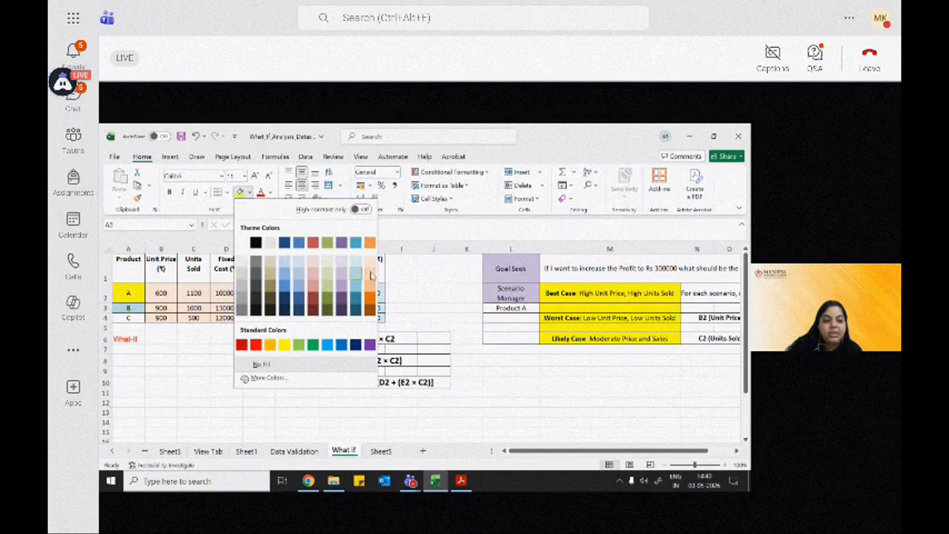
left_click(371, 275)
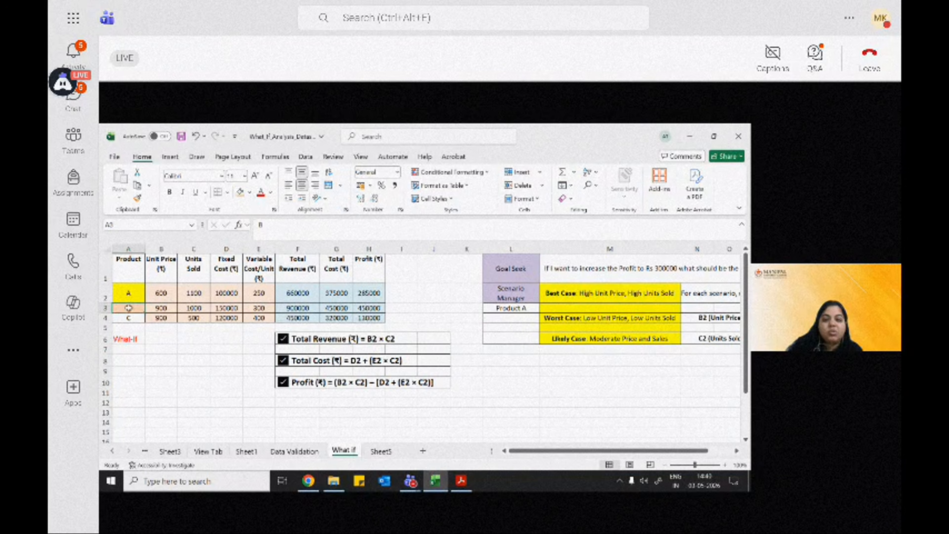
Step: Add a new scenario named "Best Cas Prod B" with changing cells B3:C3 for product B
left_click(304, 158)
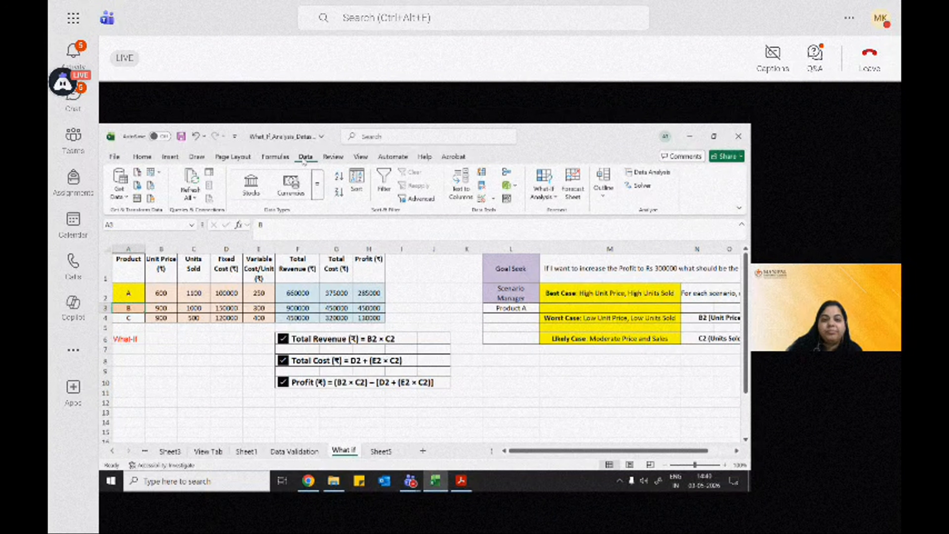
left_click(549, 190)
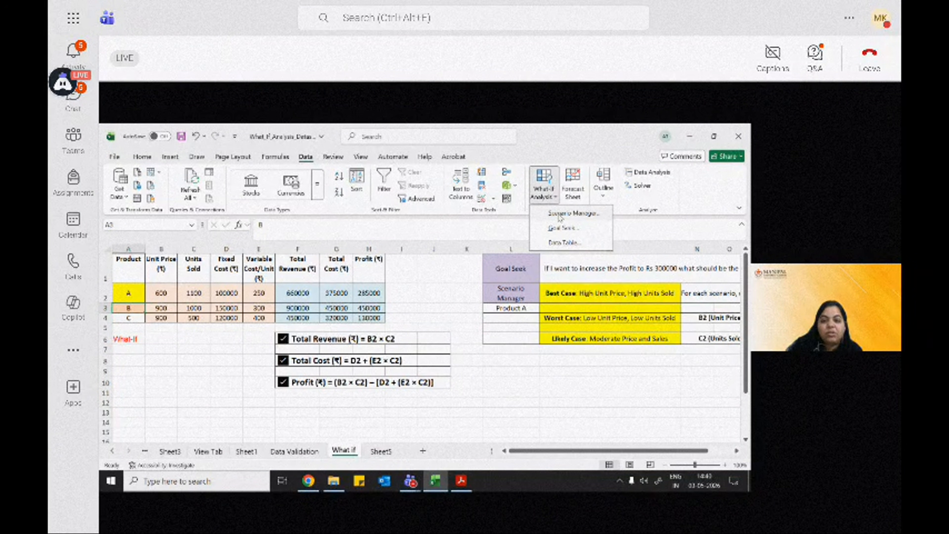
left_click(560, 216)
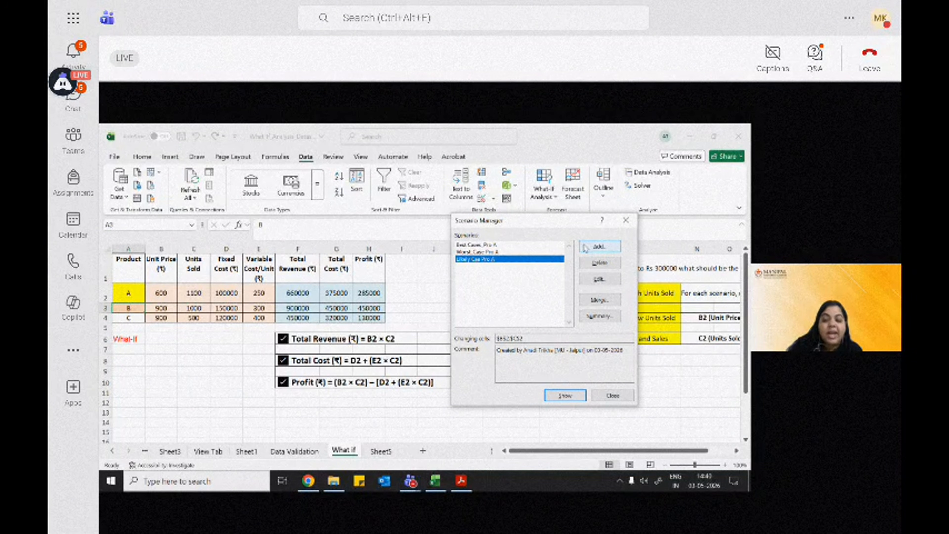
key("Escape")
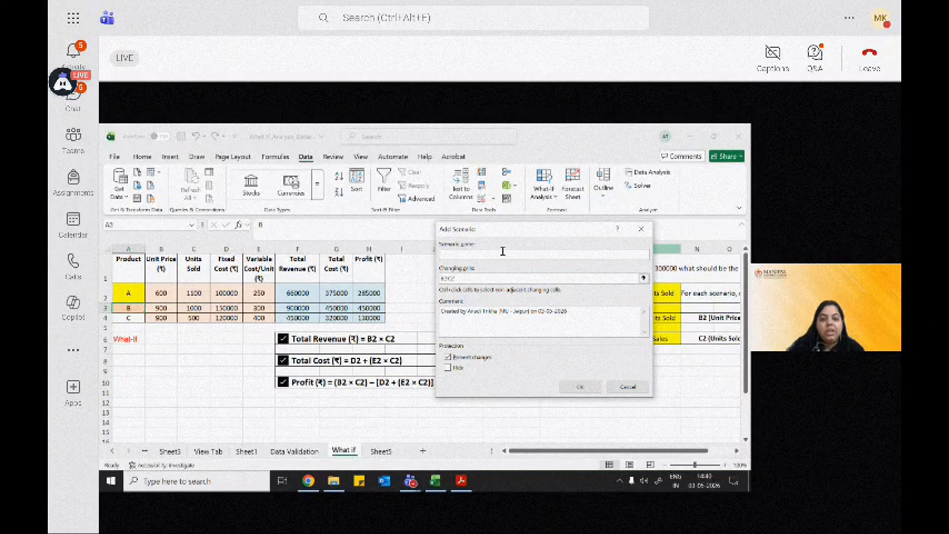
type("S1")
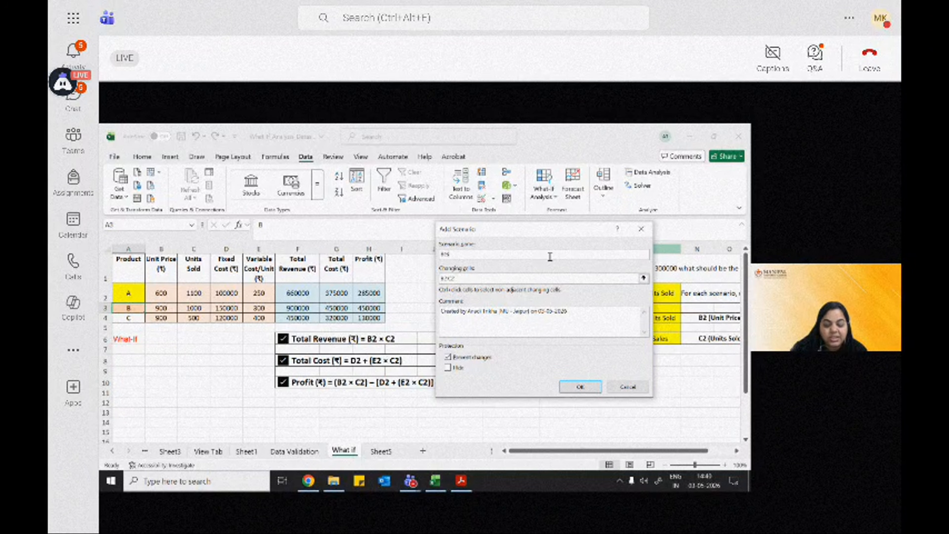
type("t Case Prod")
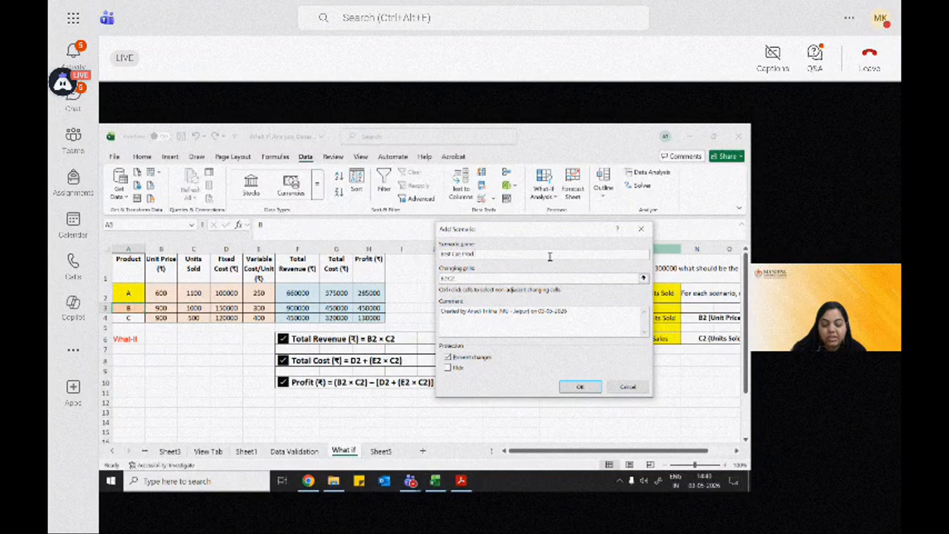
type("uc")
left_click(467, 278)
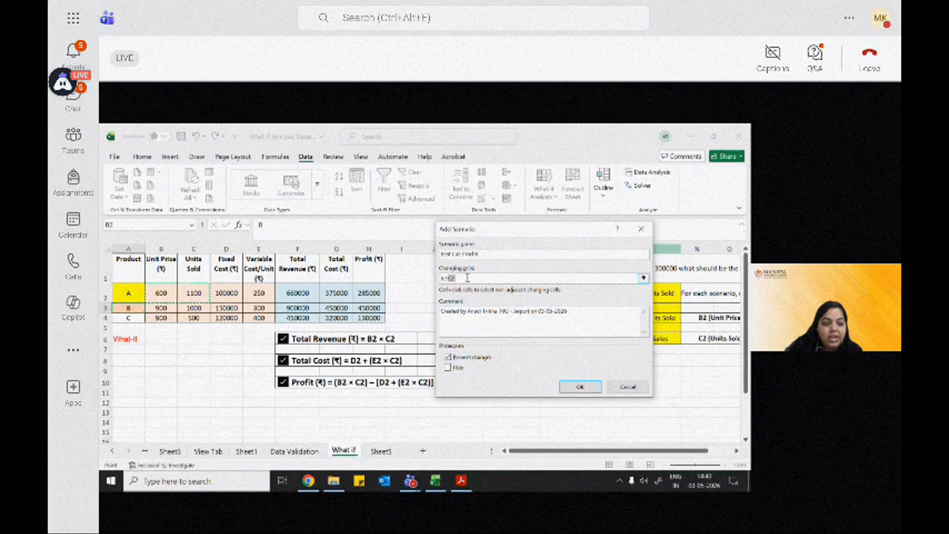
left_click_drag(158, 308, 184, 307)
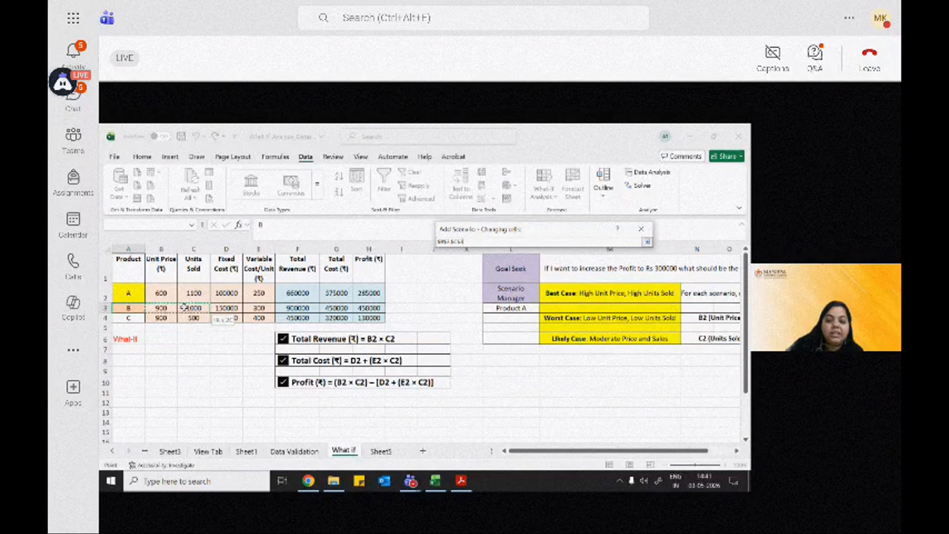
left_click_drag(184, 307, 183, 307)
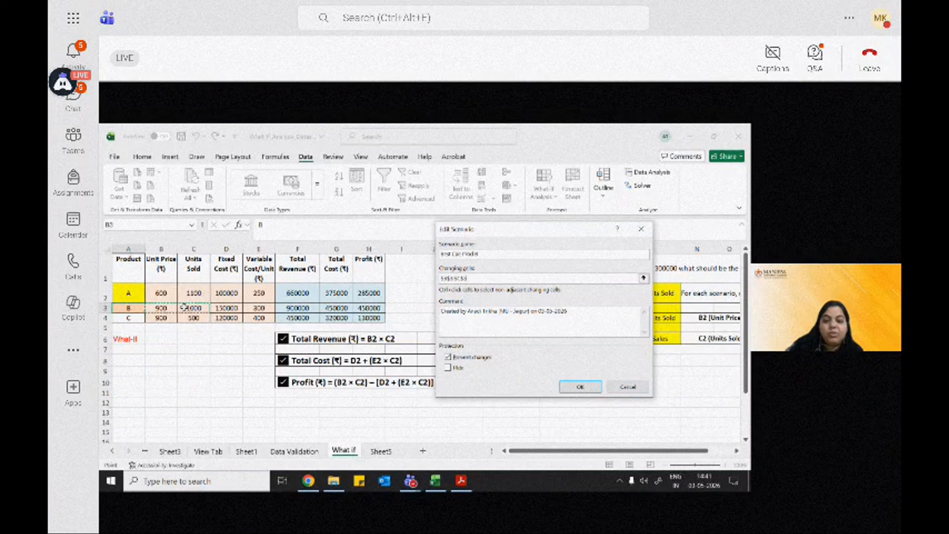
left_click(565, 387)
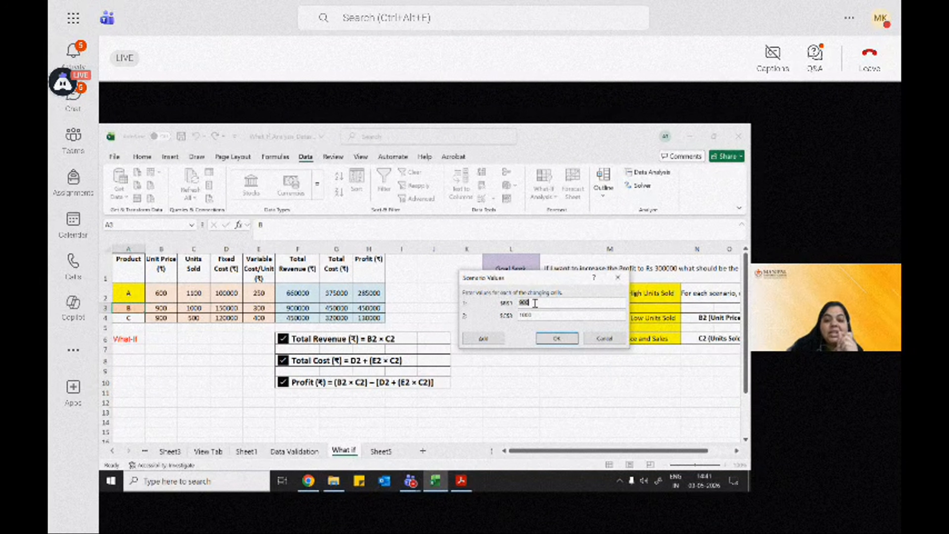
Step: Enter best-case values of 1200 for unit price and 1400 for units sold
left_click_drag(533, 302, 518, 303)
key("BackSpace")
type("12")
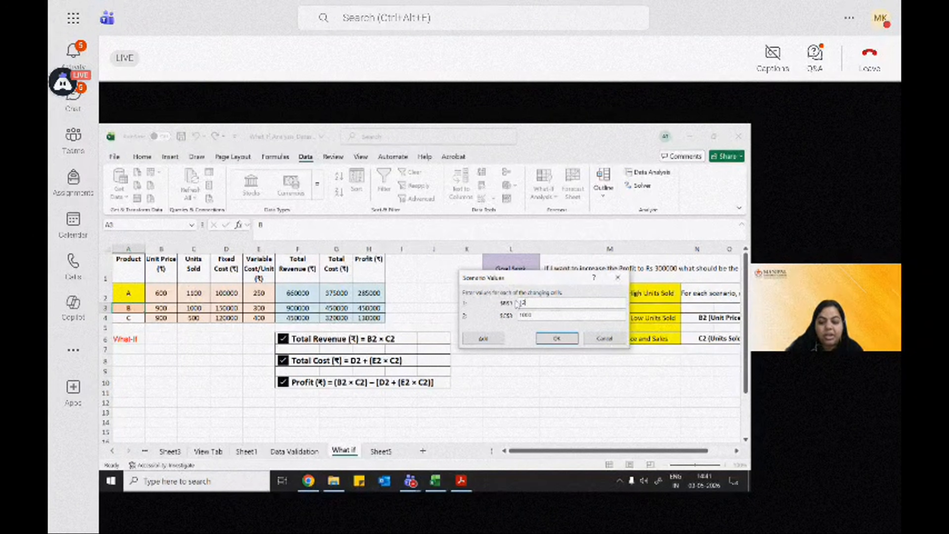
type("00")
left_click_drag(538, 315, 514, 315)
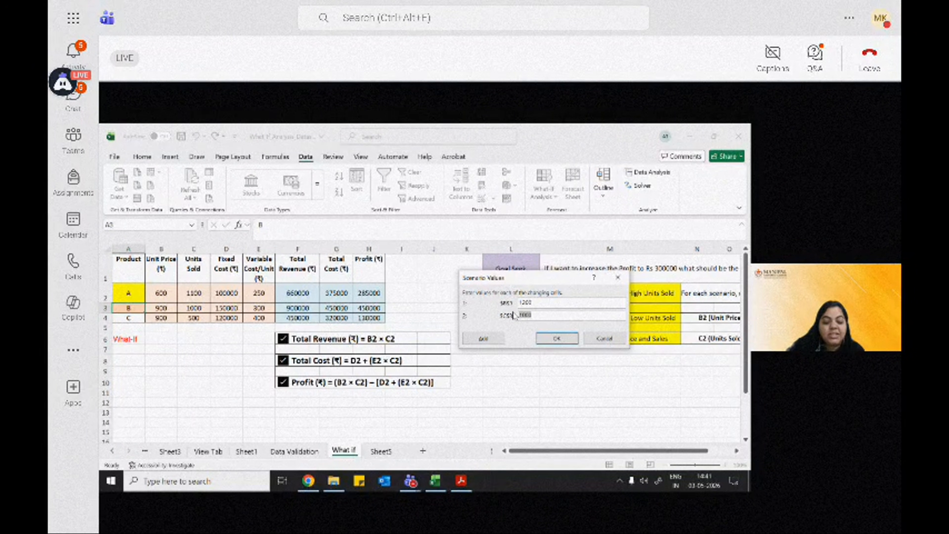
type("1400")
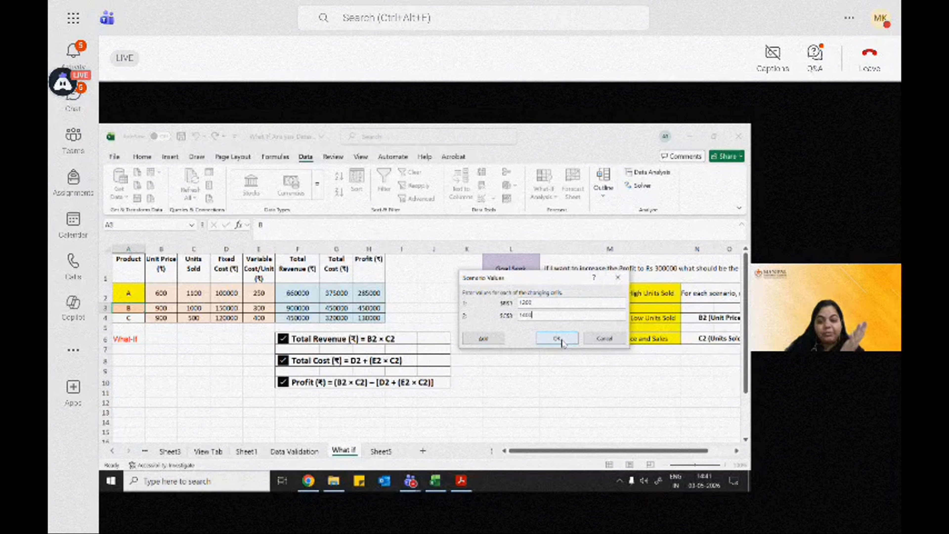
left_click(557, 339)
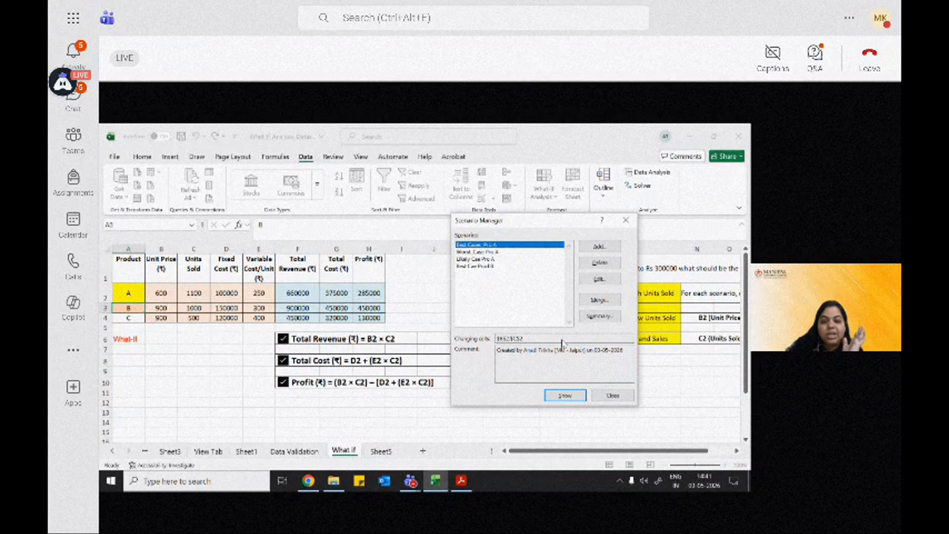
Step: Show the Best Cas Prod B scenario on the sheet
left_click(475, 267)
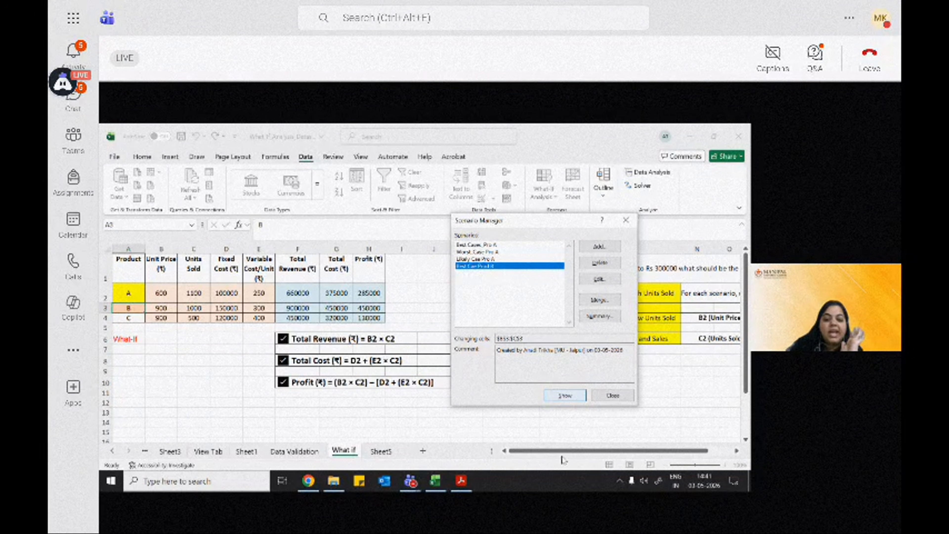
left_click(565, 396)
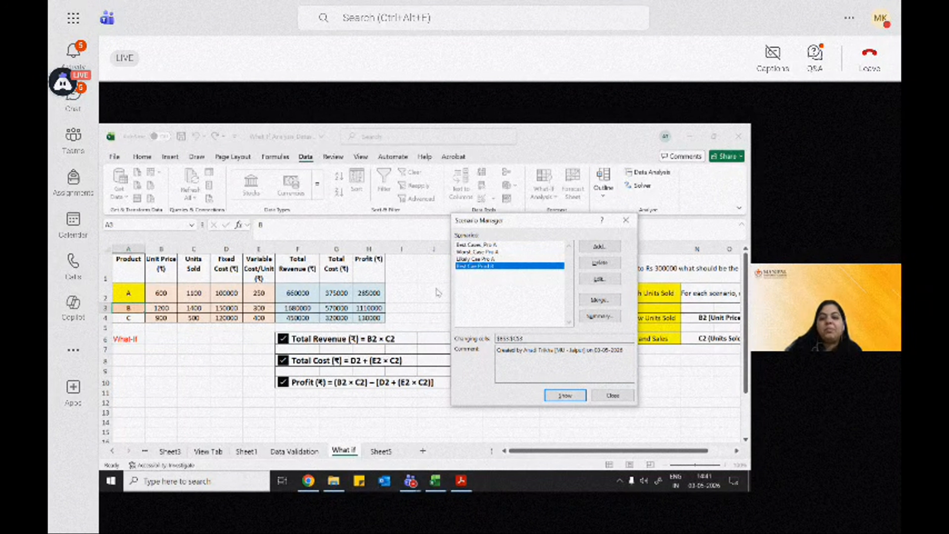
left_click_drag(485, 222, 413, 221)
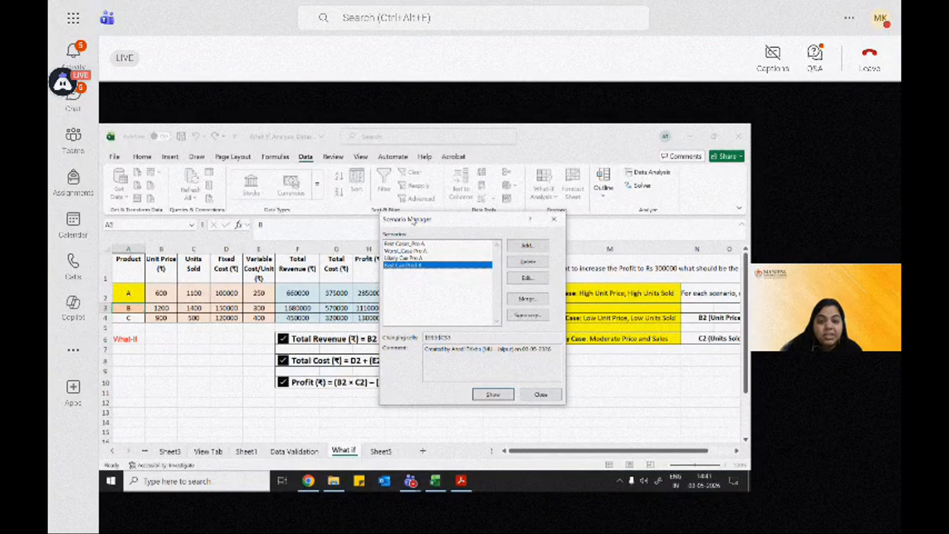
left_click_drag(413, 221, 474, 233)
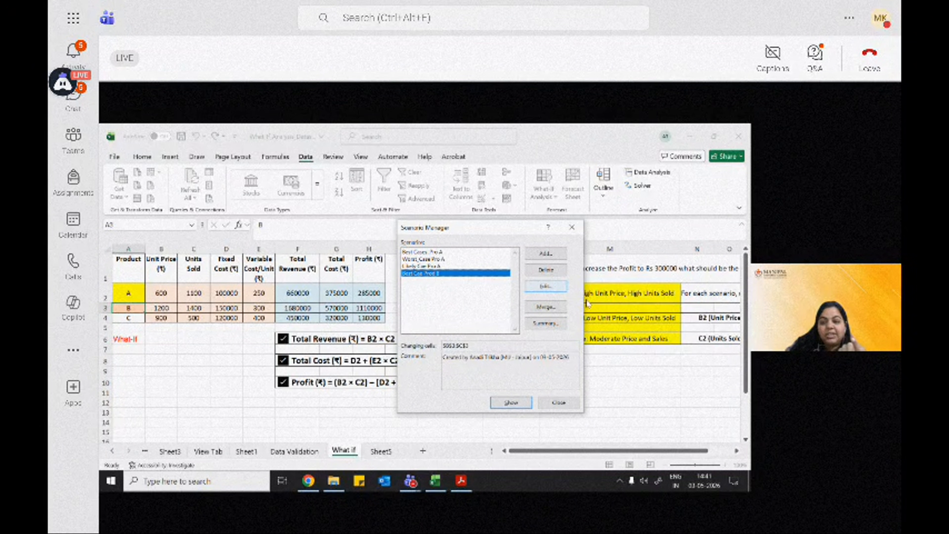
Step: Open the Best Cas Prod B scenario's settings for editing and confirm them
left_click(555, 287)
left_click(405, 262)
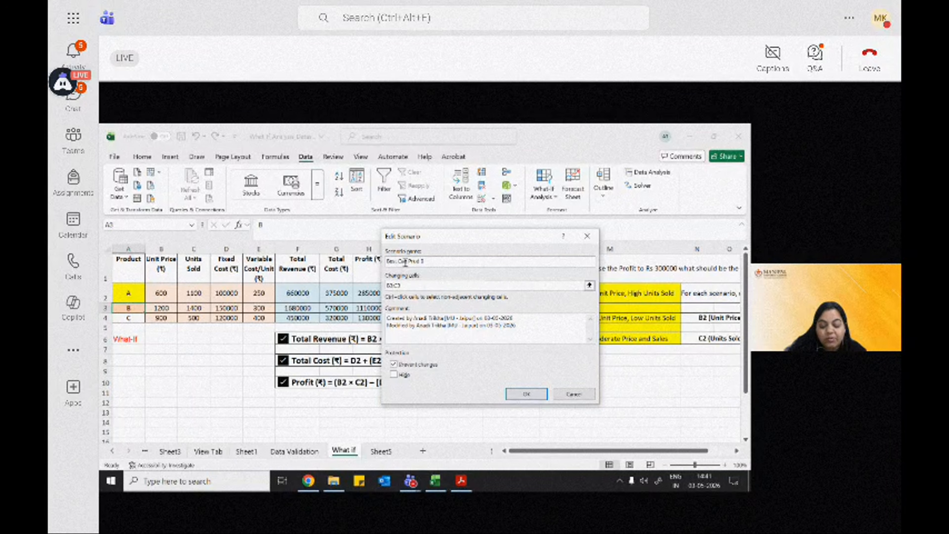
left_click(526, 394)
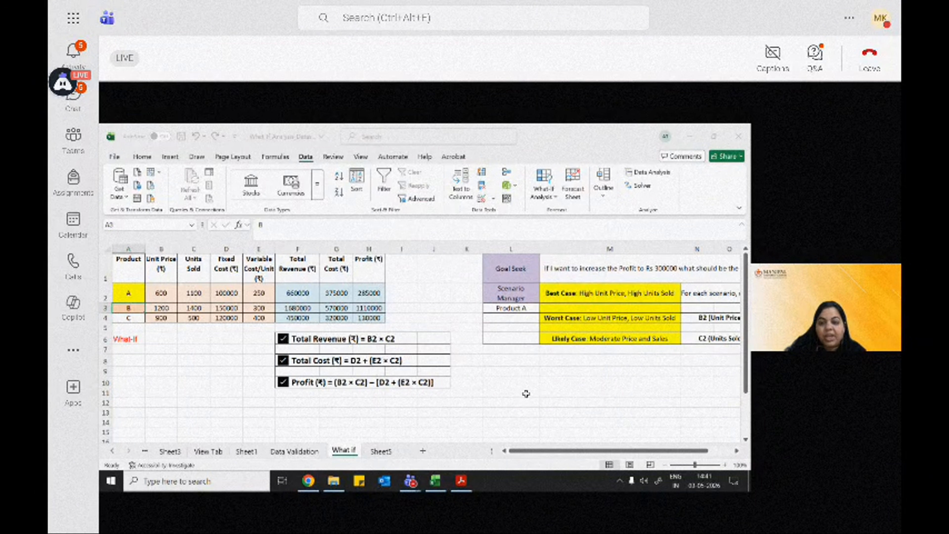
left_click(530, 345)
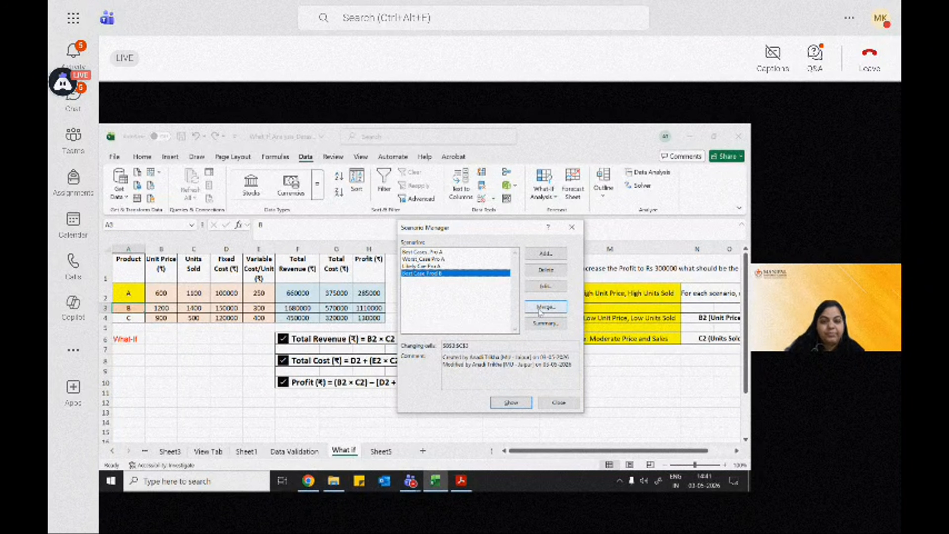
Step: Generate a Scenario Summary report for all scenarios with H2 as the result cell
left_click(432, 252)
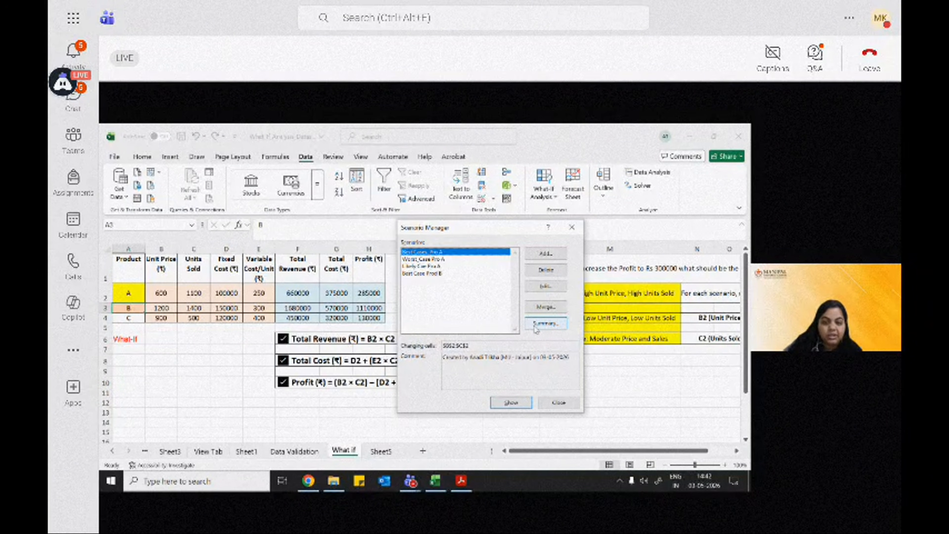
left_click(545, 323)
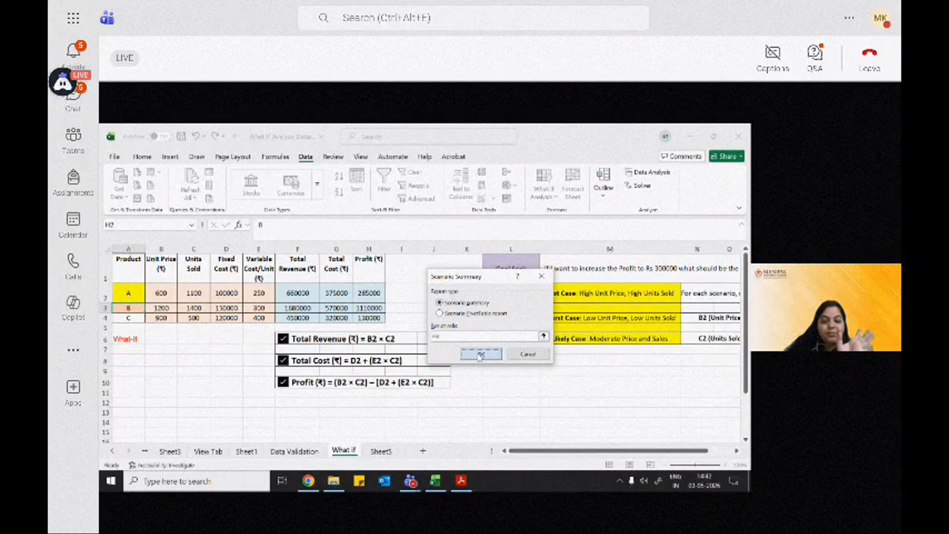
left_click(480, 354)
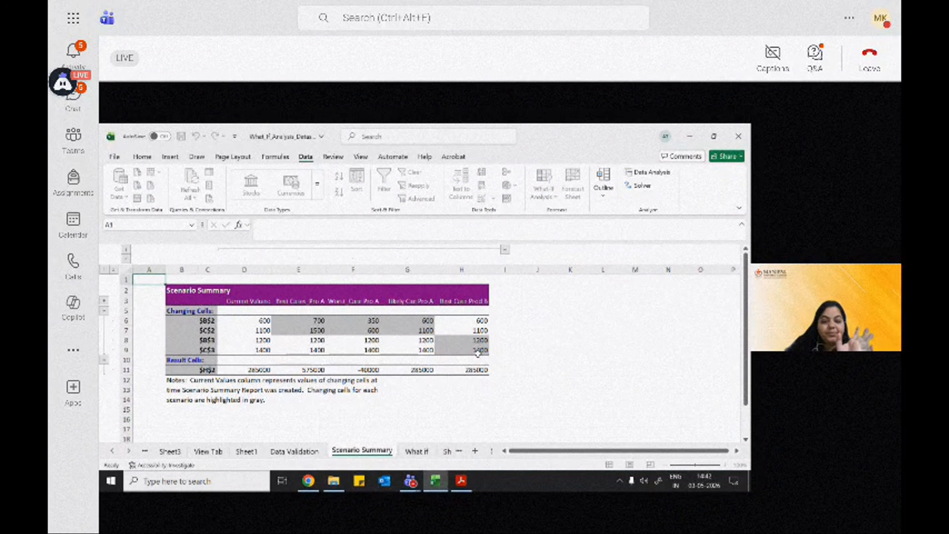
Step: Examine the unit price and units sold values for each scenario in the summary report
left_click(536, 348)
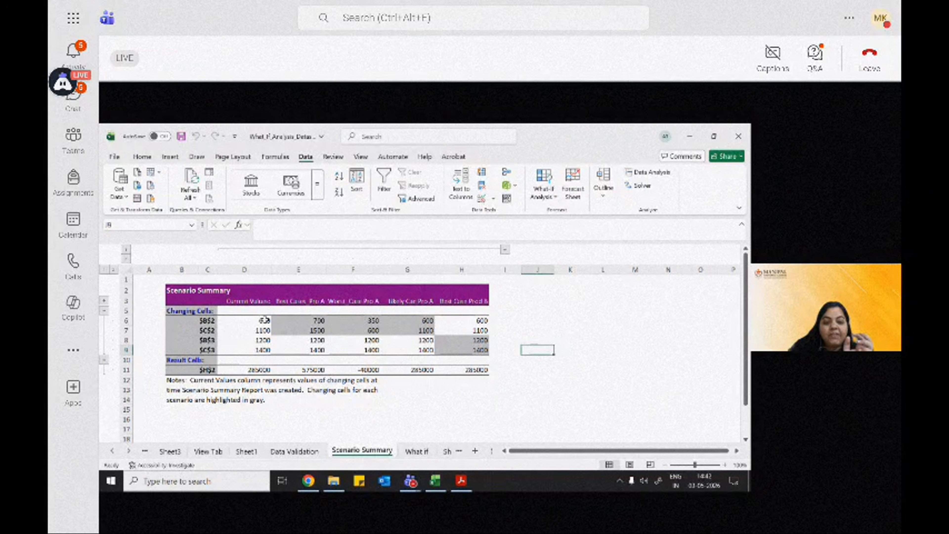
left_click(265, 321)
left_click(283, 320)
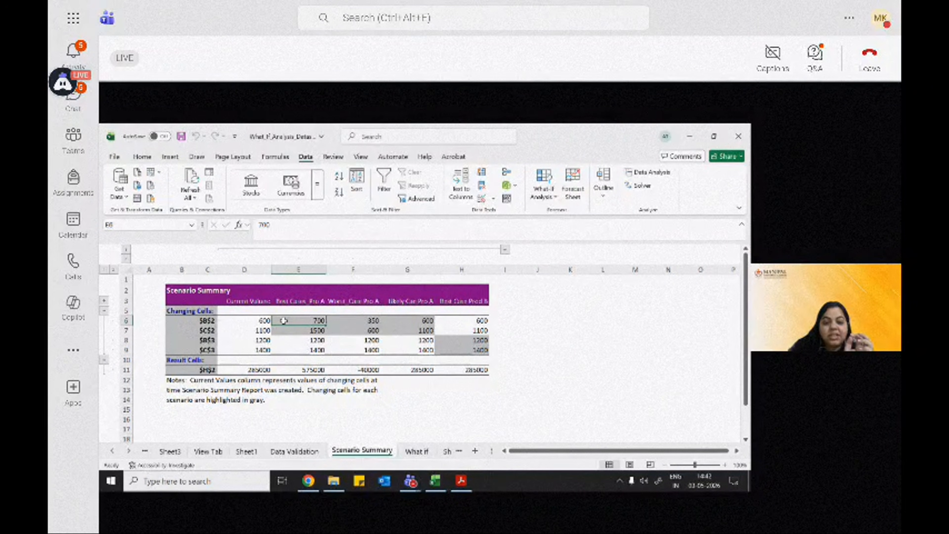
left_click(334, 321)
left_click(397, 321)
left_click(463, 319)
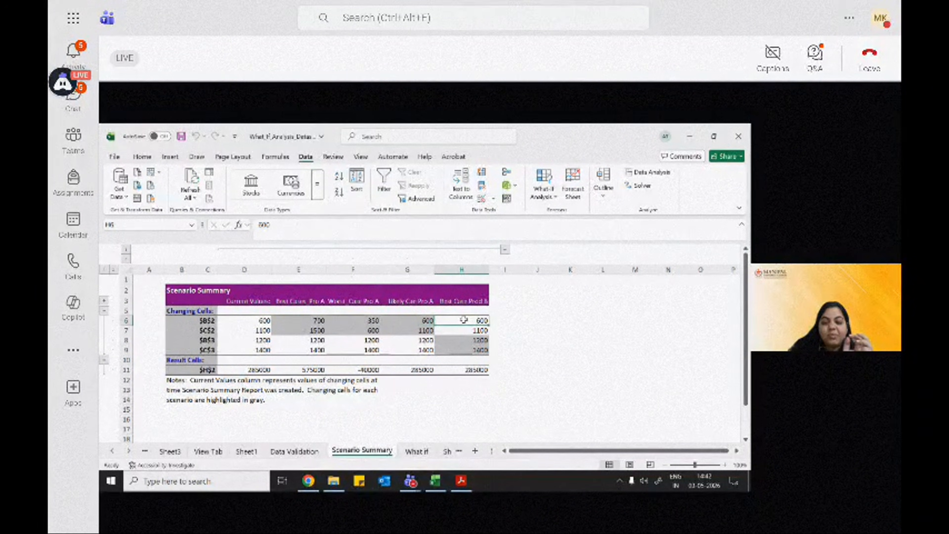
left_click(455, 340)
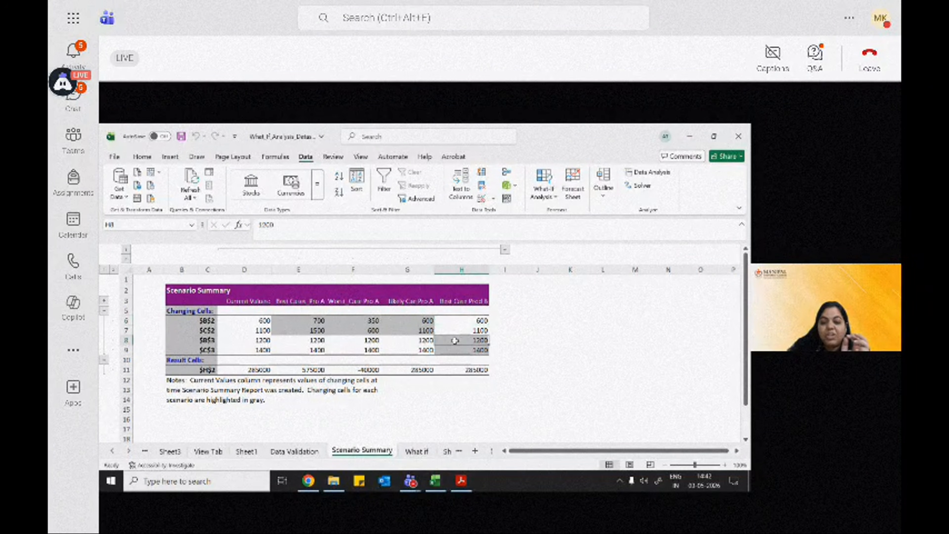
left_click(399, 320)
left_click(362, 320)
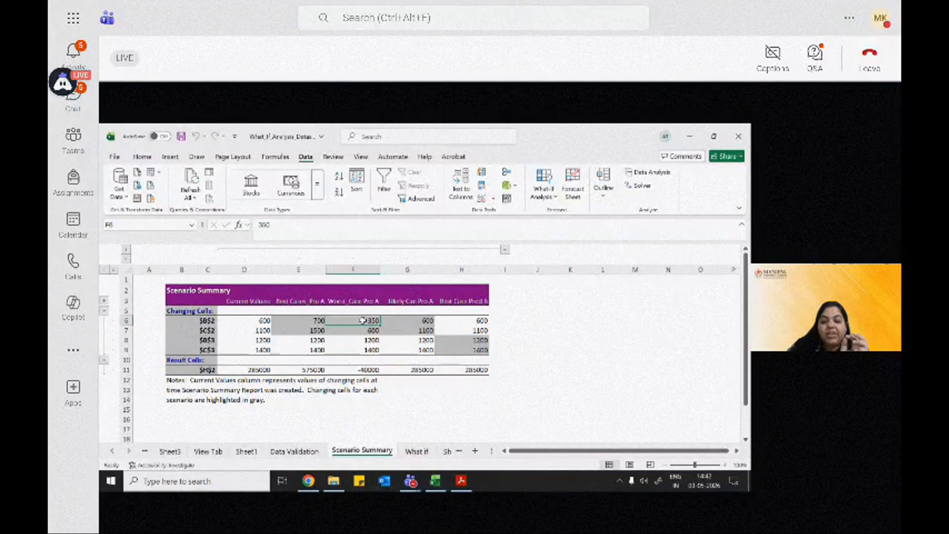
left_click(363, 331)
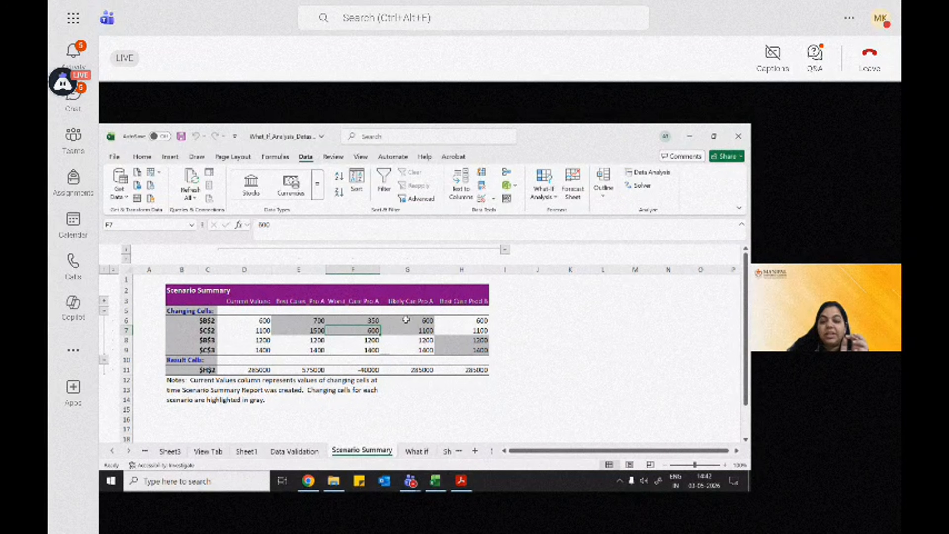
left_click(406, 319)
left_click(314, 321)
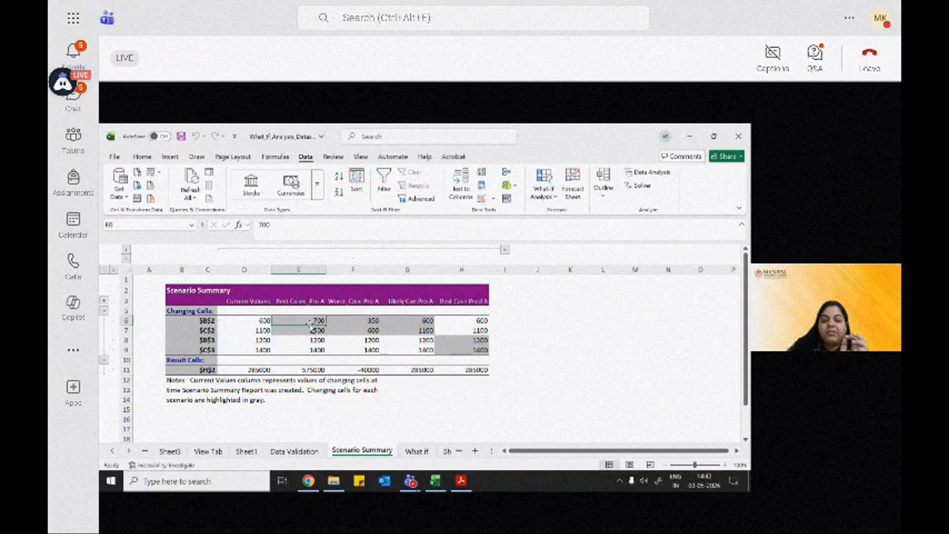
left_click(311, 330)
Step: Examine the profit result cells for each scenario across the summary report
left_click(258, 369)
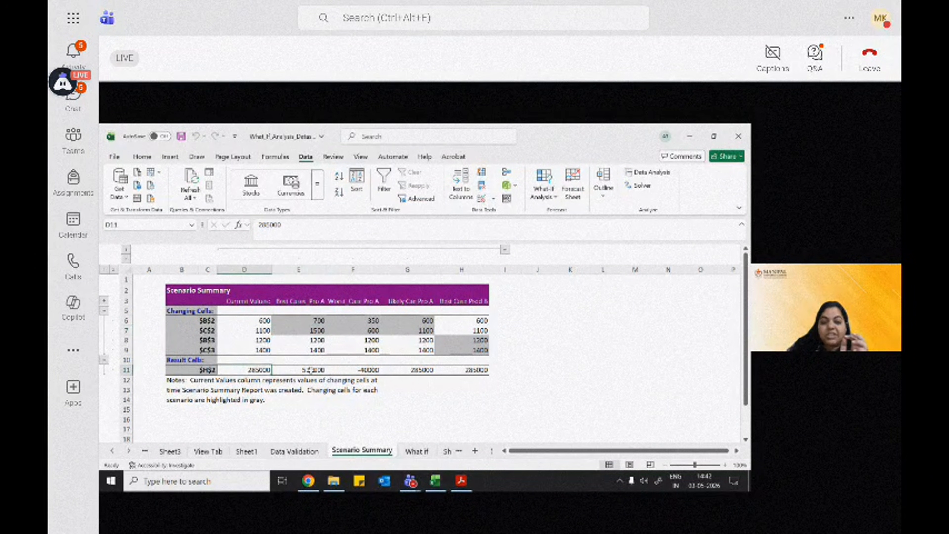
left_click(311, 369)
left_click(367, 369)
left_click(420, 369)
left_click(479, 370)
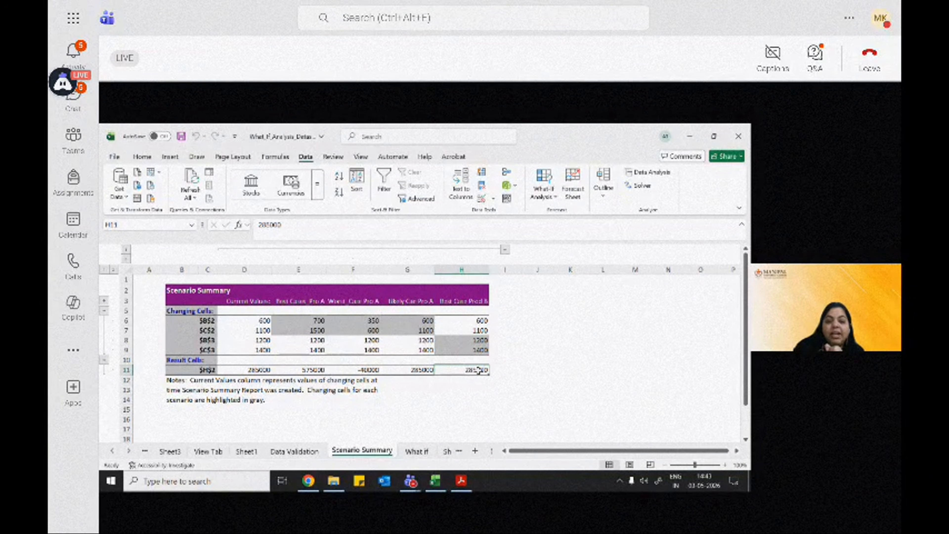
left_click_drag(271, 369, 468, 369)
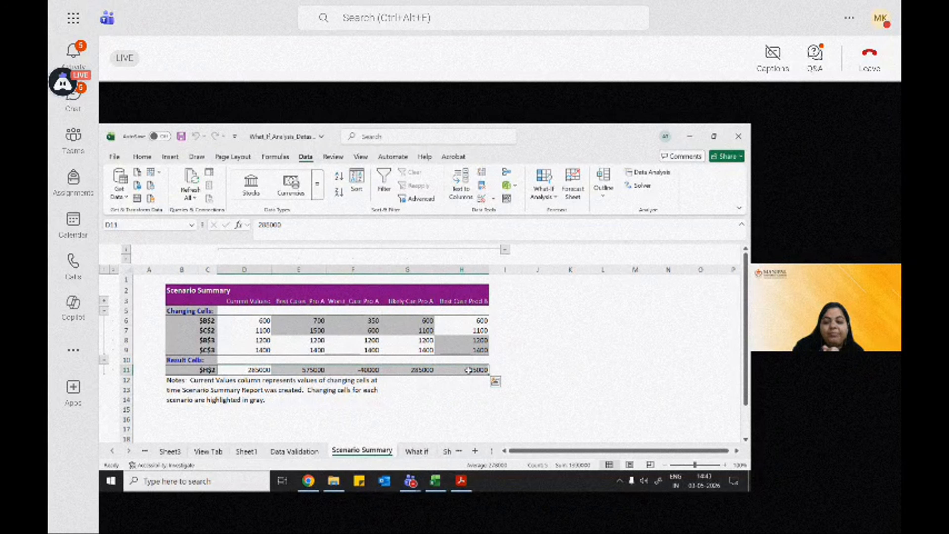
left_click(467, 397)
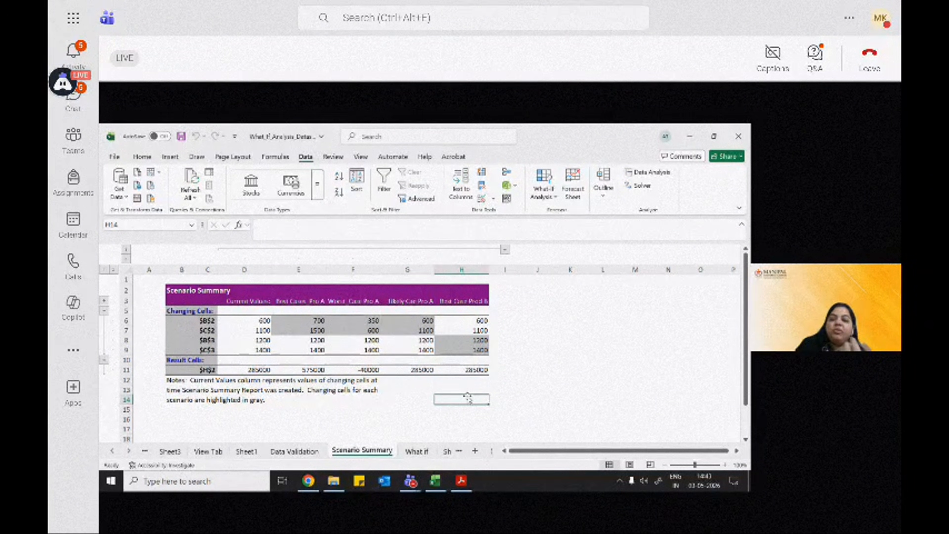
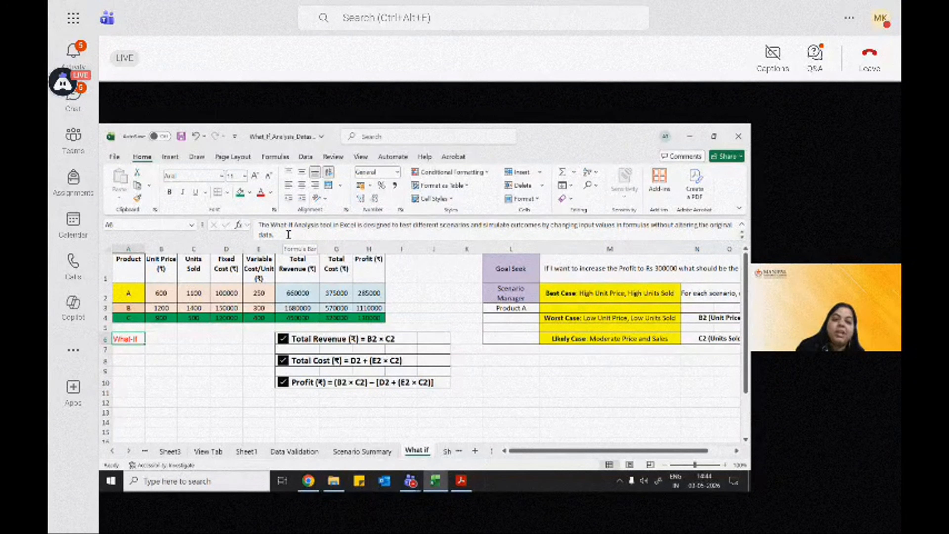
Step: Examine the What-If Analysis description in A6 and the Product A unit prices in the scenario summary report
left_click_drag(368, 226, 465, 230)
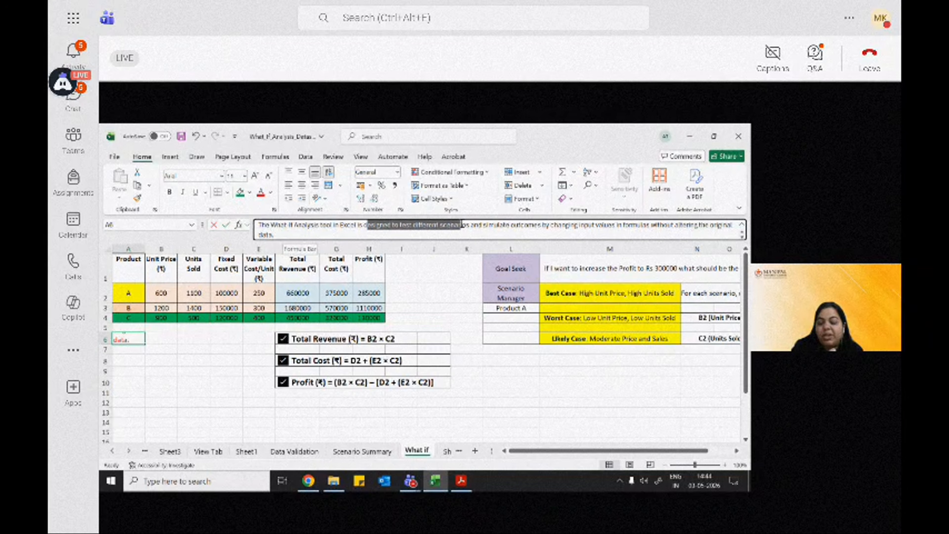
left_click(464, 230)
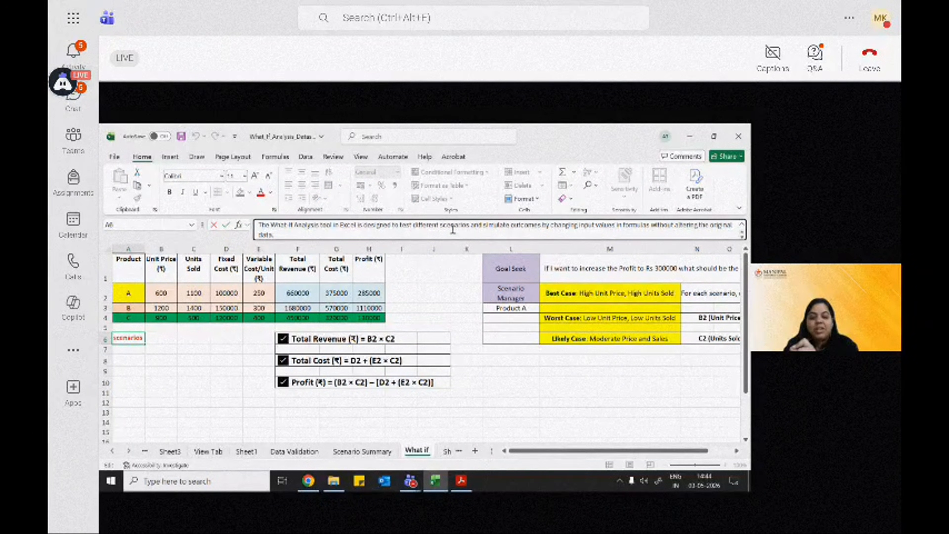
left_click(361, 451)
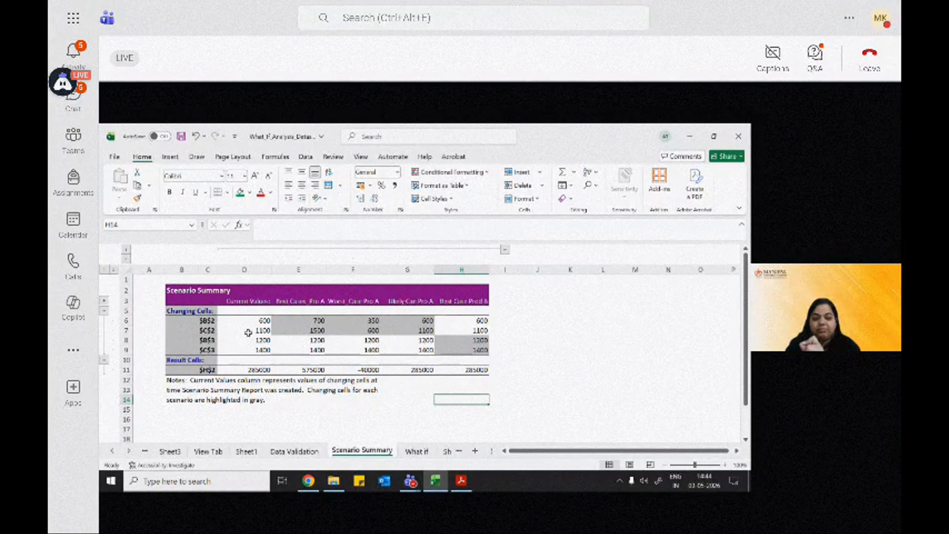
left_click(297, 320)
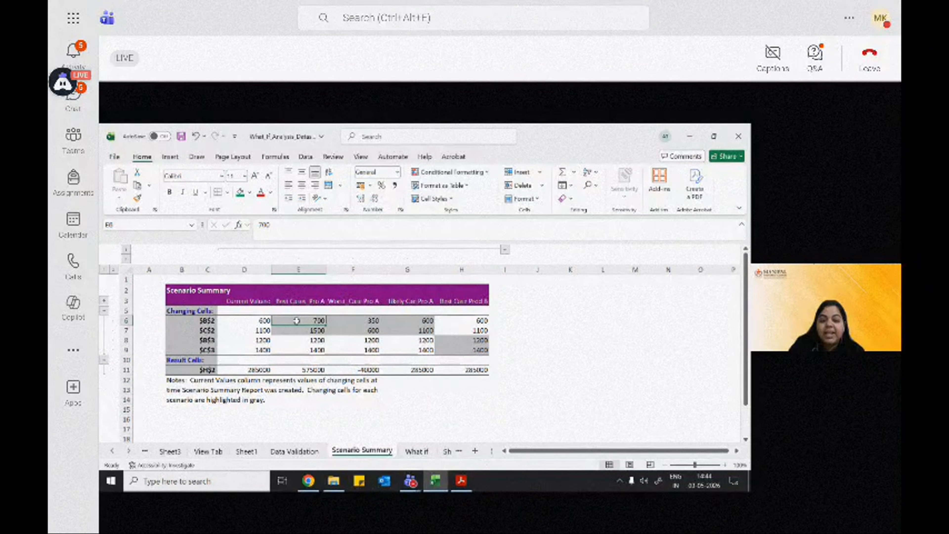
left_click(352, 319)
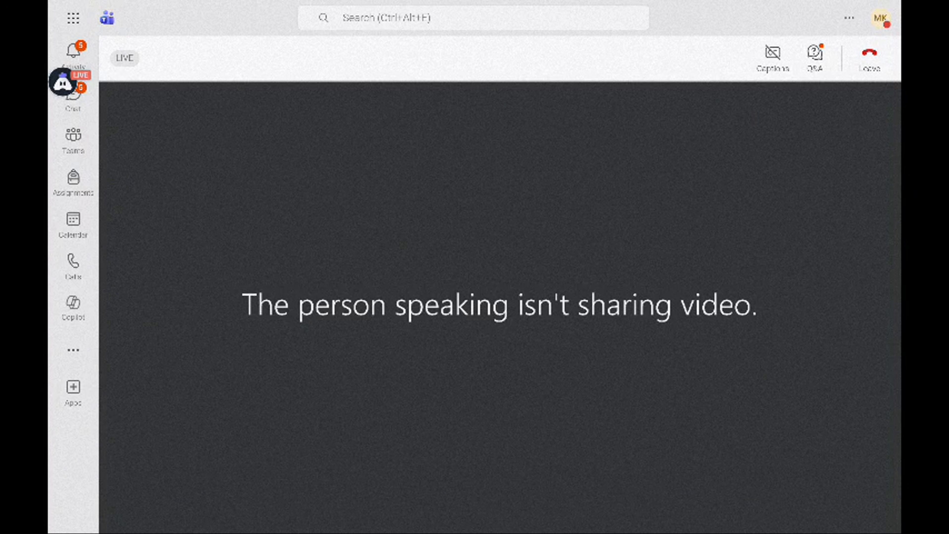
key("space")
left_click(117, 512)
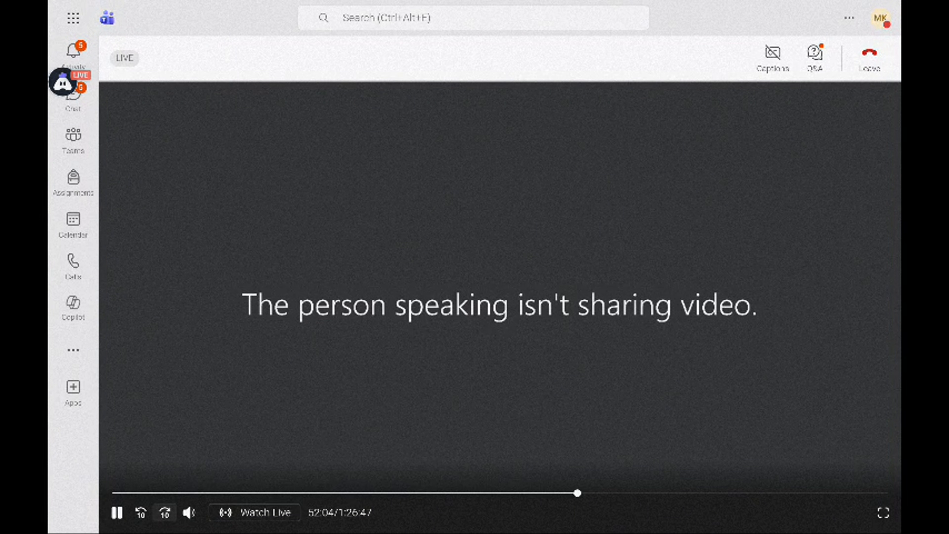
left_click(164, 512)
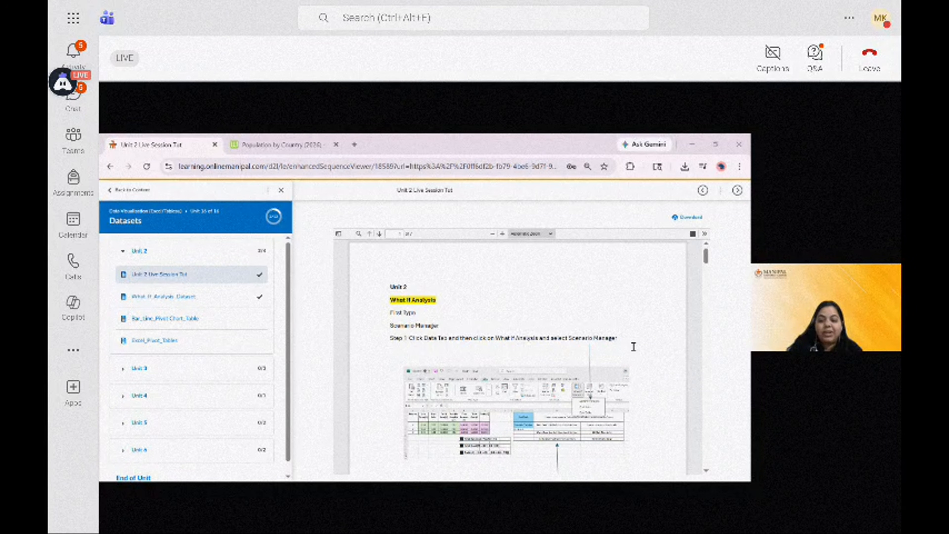
key("Print")
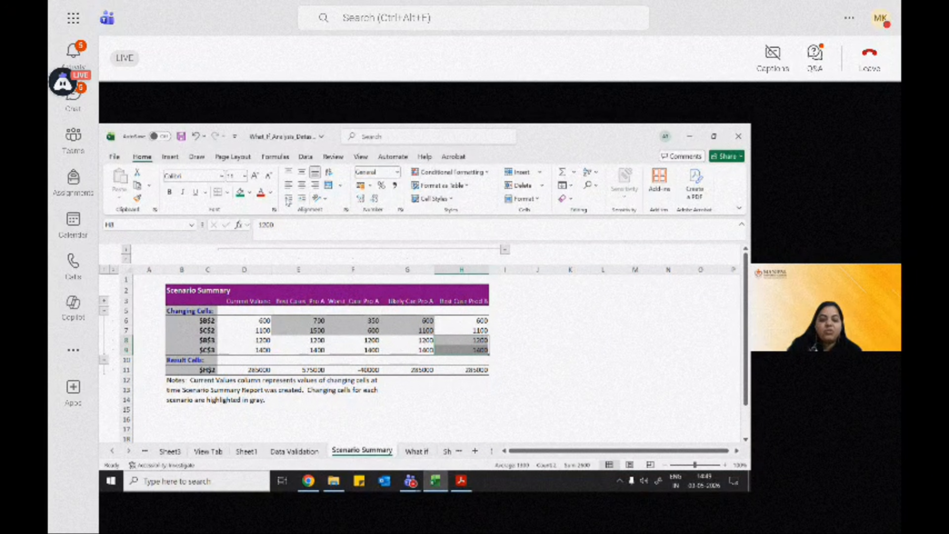
Step: Switch to the Data Validation sheet and select the first empty Subject Marks cell, C4, in the student table
left_click(310, 452)
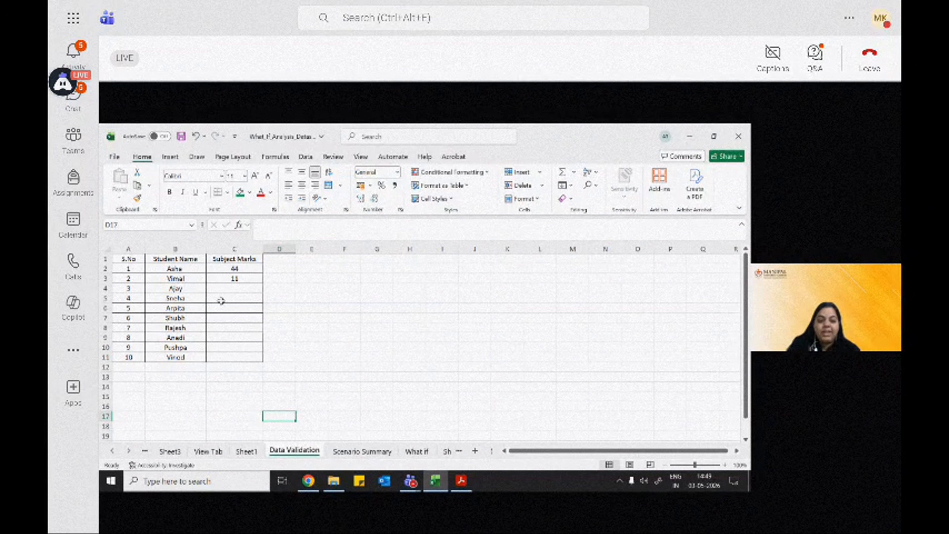
left_click_drag(126, 262, 232, 358)
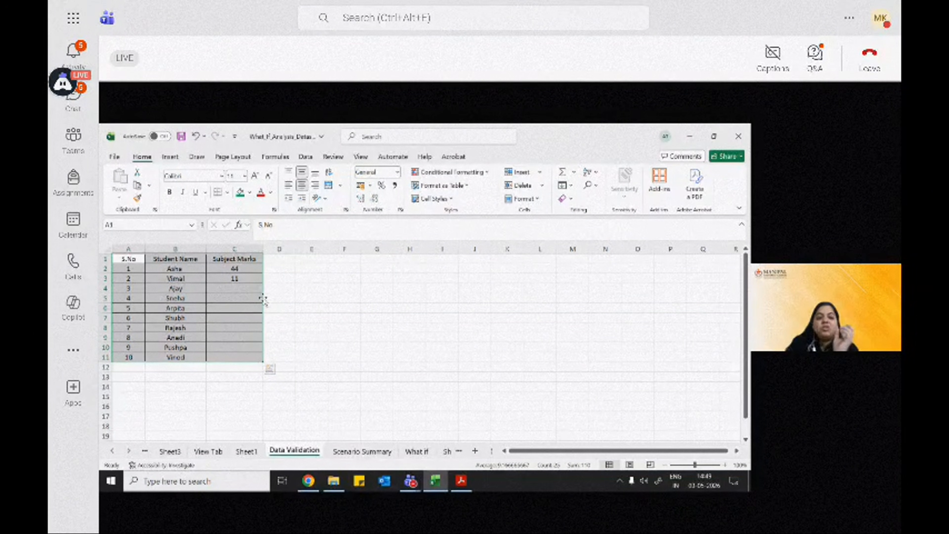
left_click(258, 289)
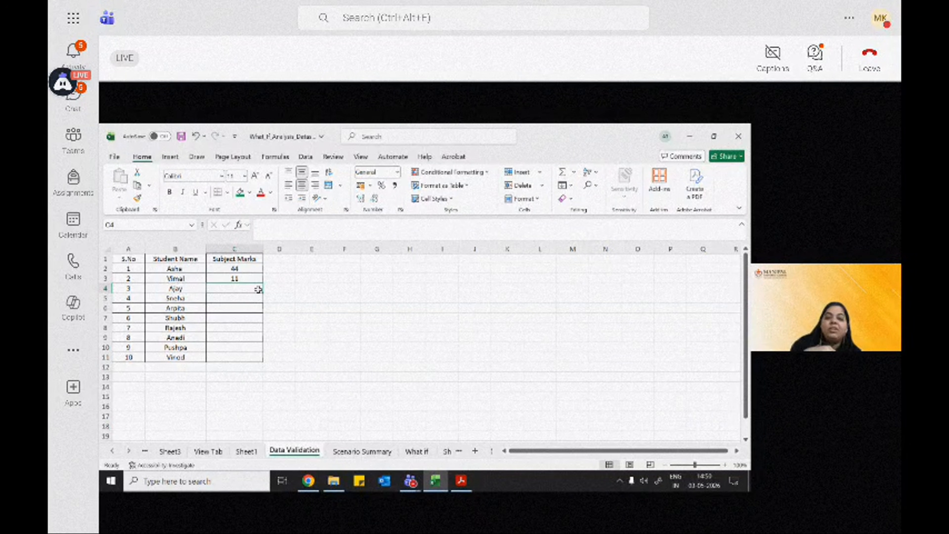
Step: Review the existing data validation criteria of cell C4 and close them without changes
left_click(306, 161)
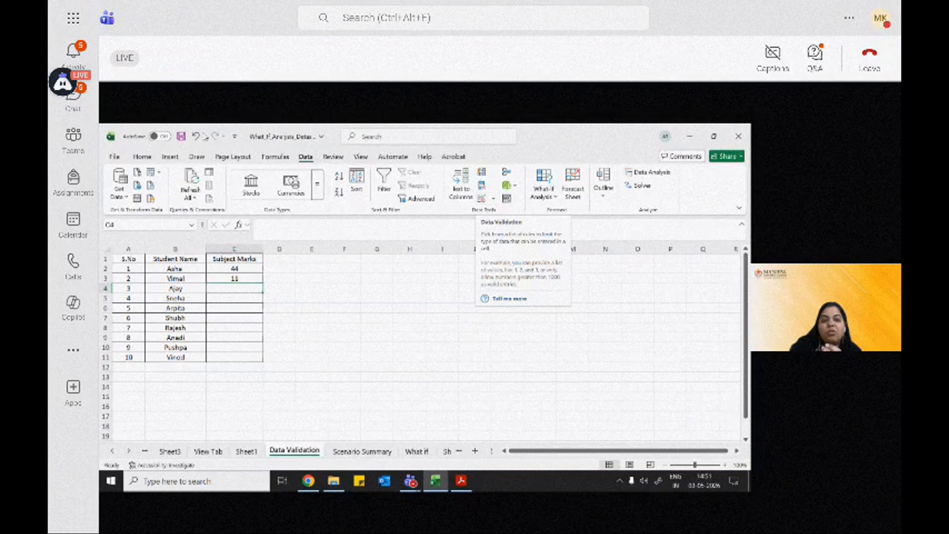
left_click(148, 159)
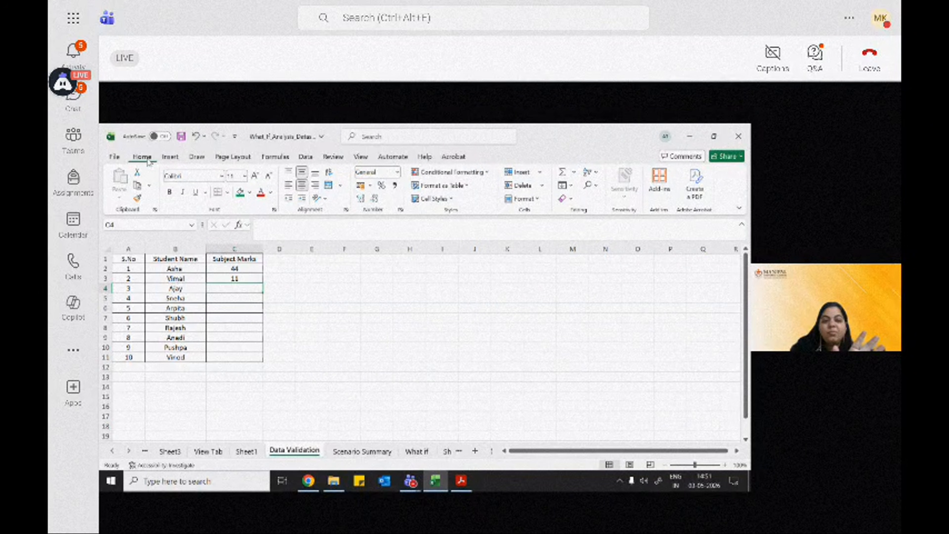
left_click(305, 157)
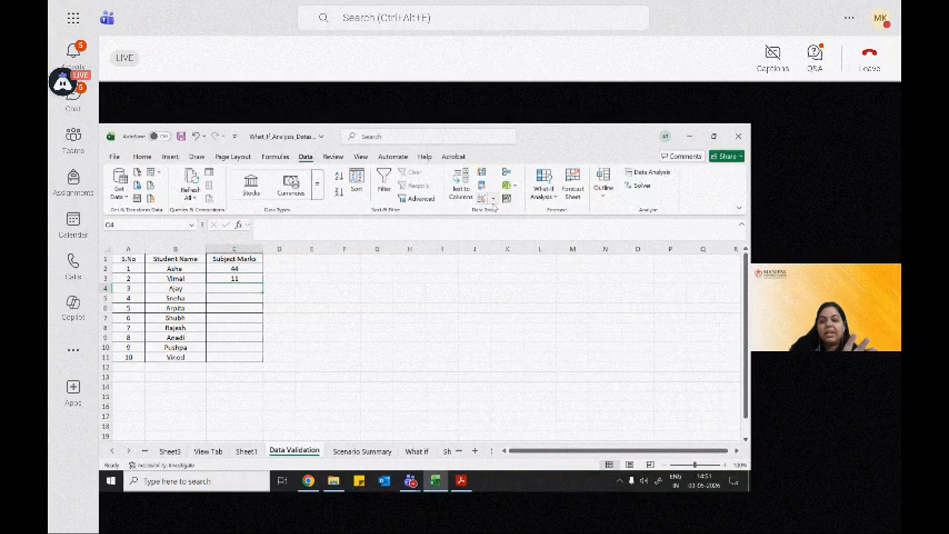
left_click(482, 199)
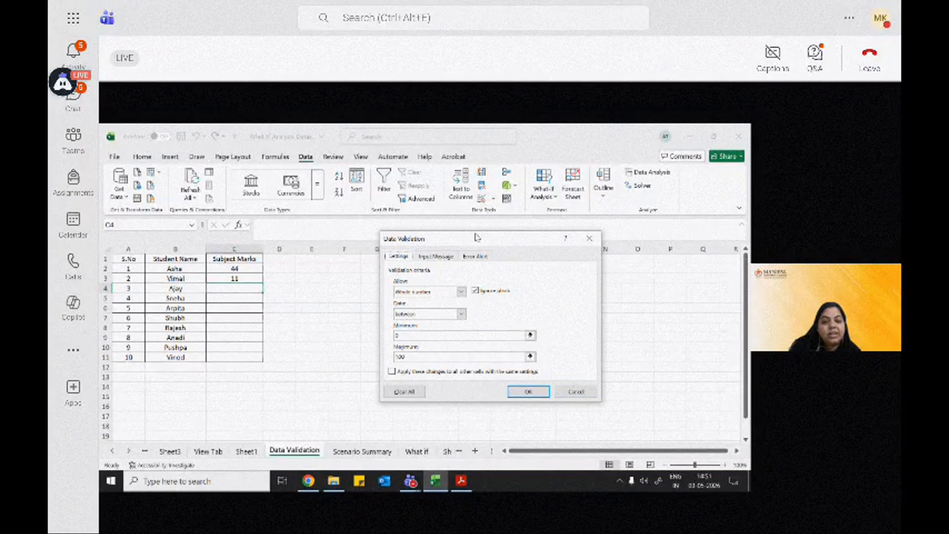
left_click_drag(477, 240, 456, 229)
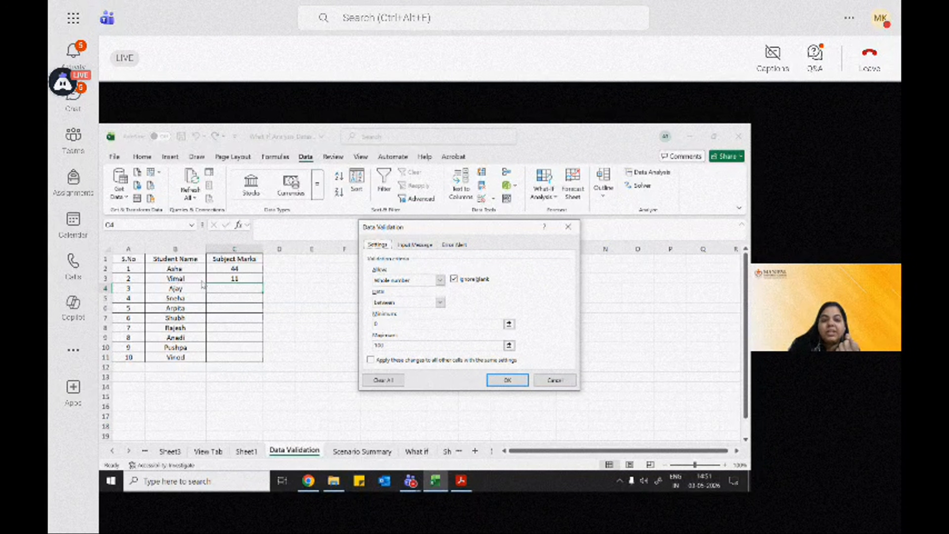
left_click(542, 377)
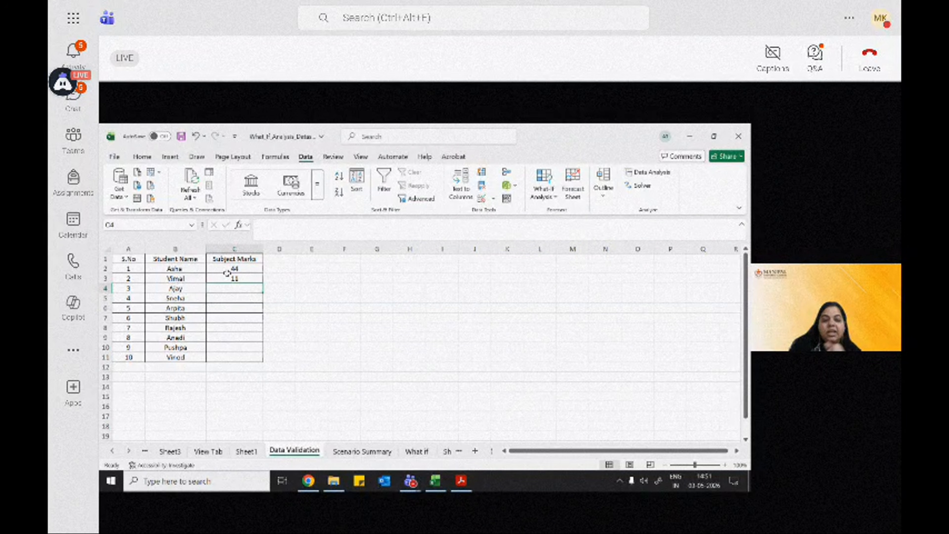
Step: Clear the marks in C2:C9 and change the C1 header to Hindi Marks
left_click_drag(234, 269, 231, 336)
key("Delete")
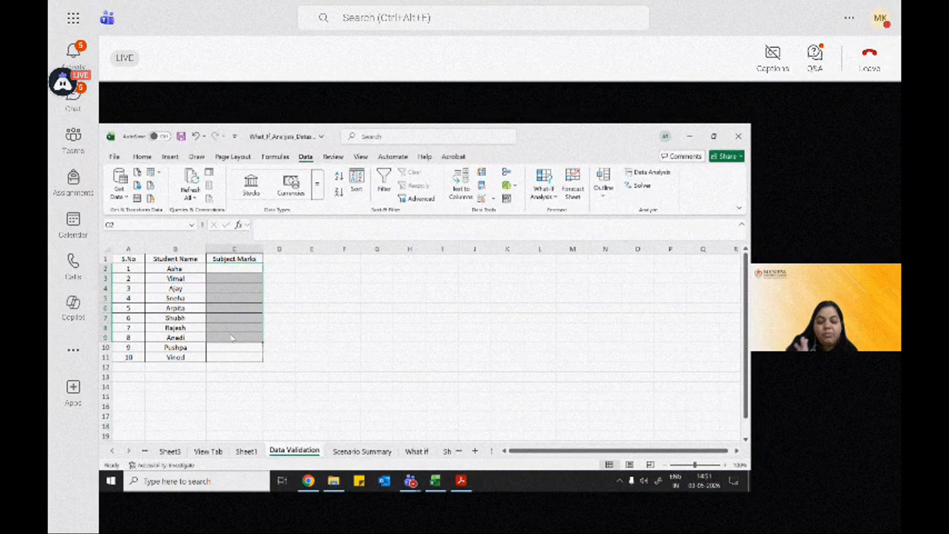
left_click(230, 259)
double_click(239, 258)
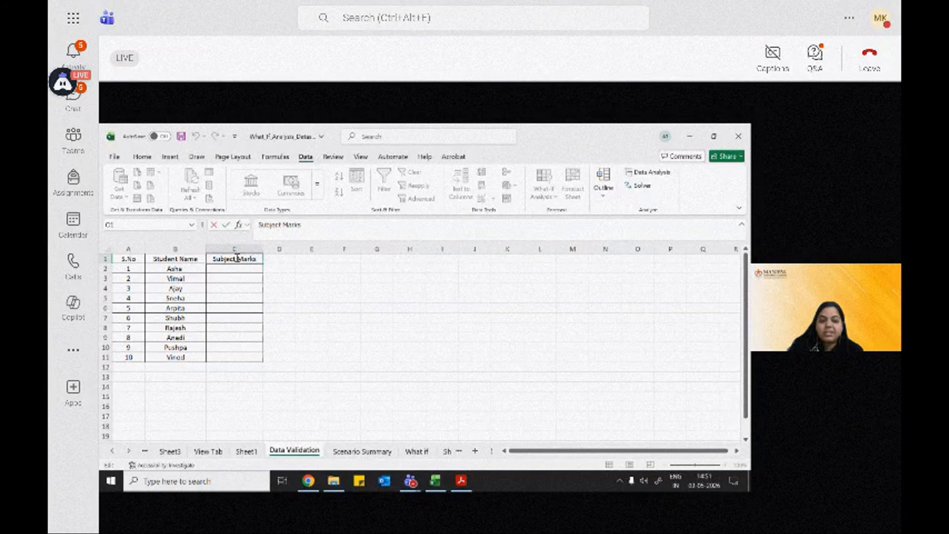
left_click_drag(237, 258, 214, 257)
left_click(229, 259)
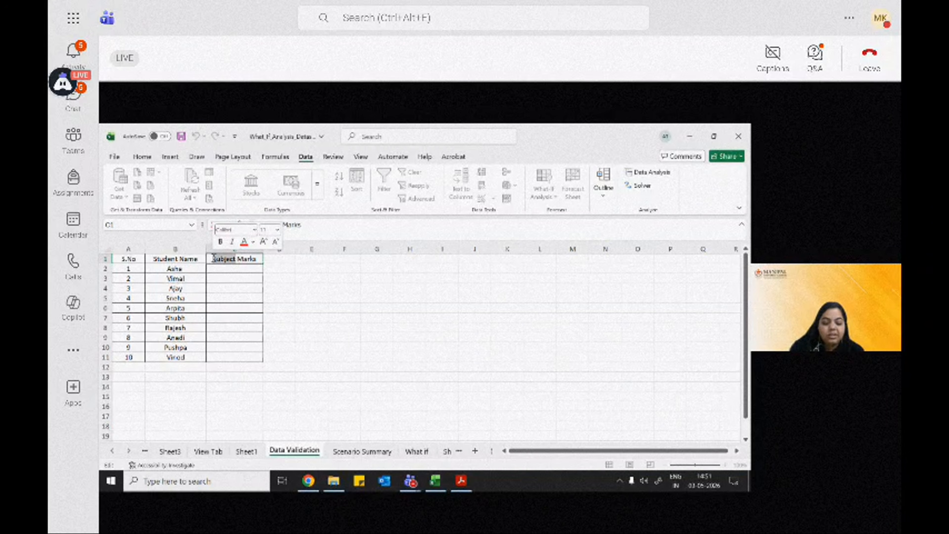
type("Hindi")
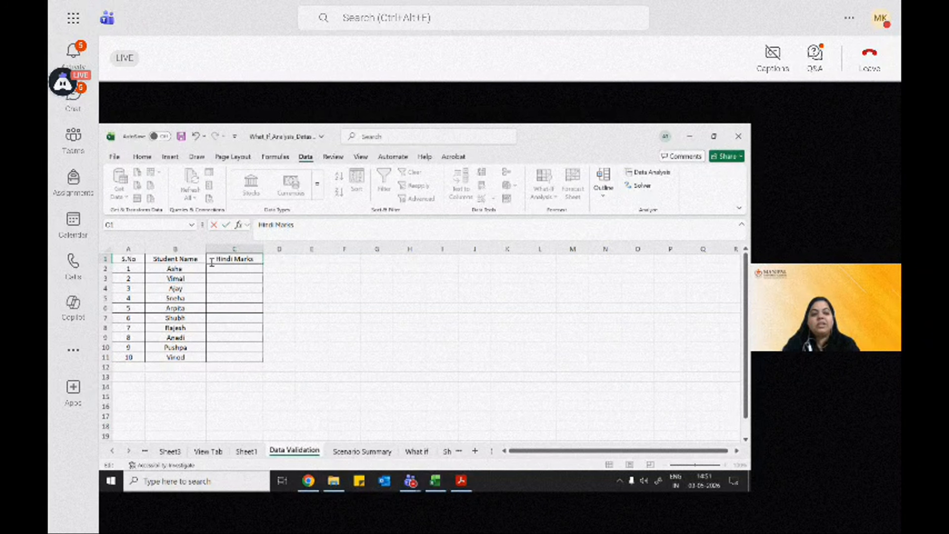
left_click(229, 268)
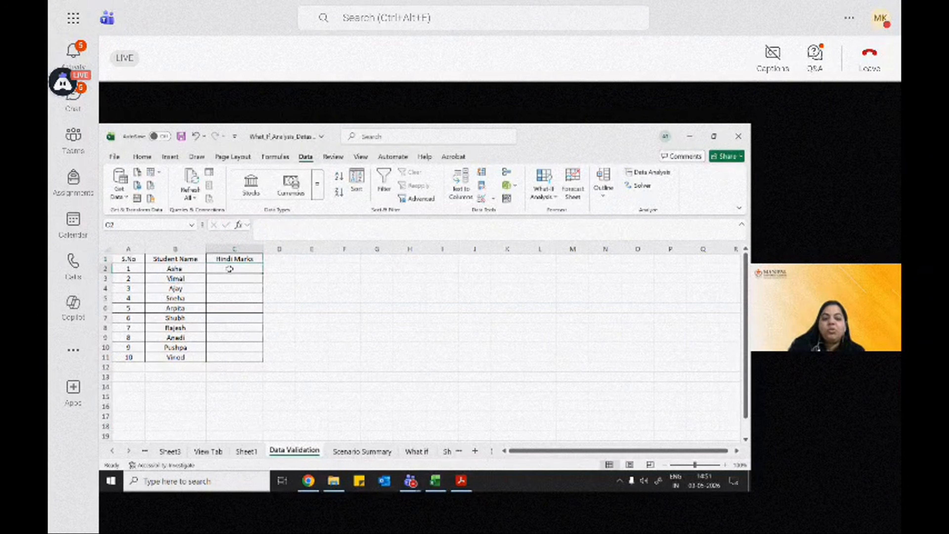
Step: Set the validation criteria for C2:C11 to whole numbers between a minimum of 0 and a maximum of 100
left_click_drag(230, 268, 231, 353)
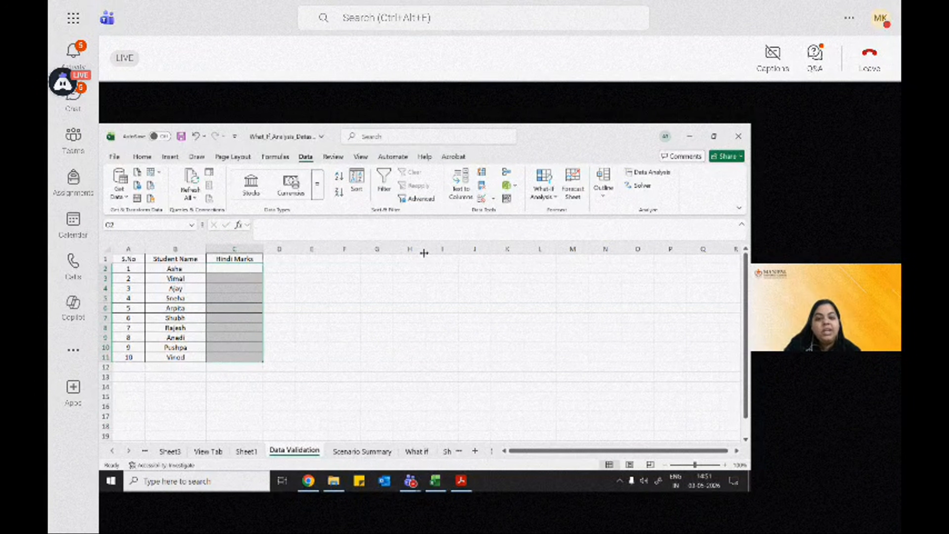
left_click(481, 199)
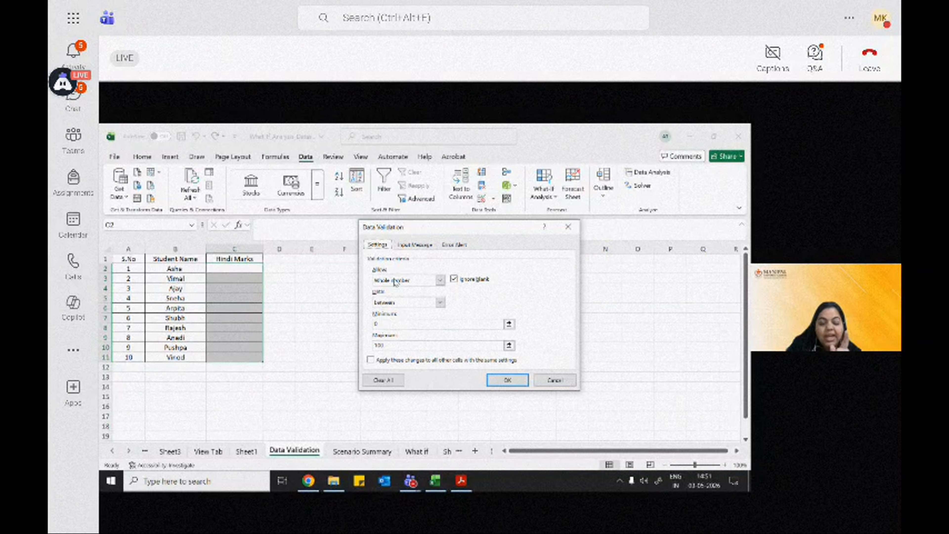
left_click(402, 281)
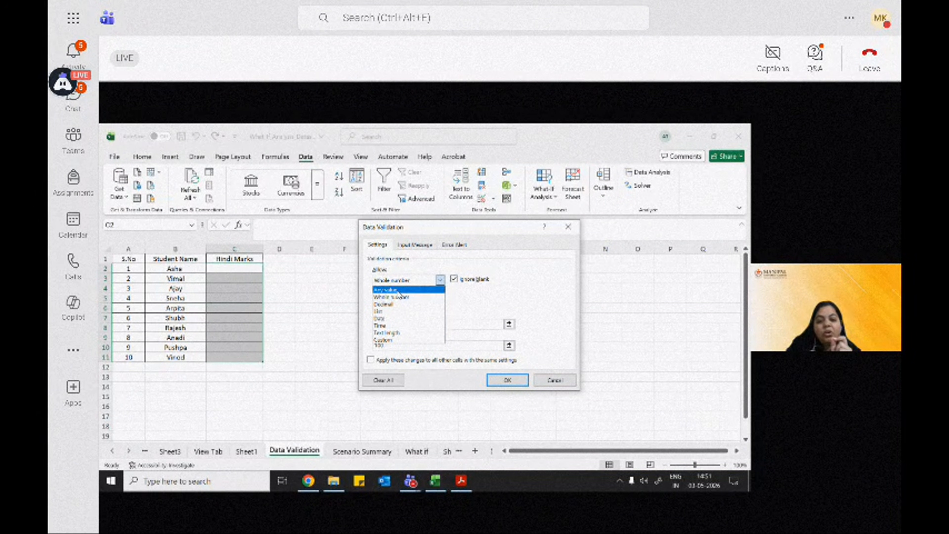
left_click(399, 297)
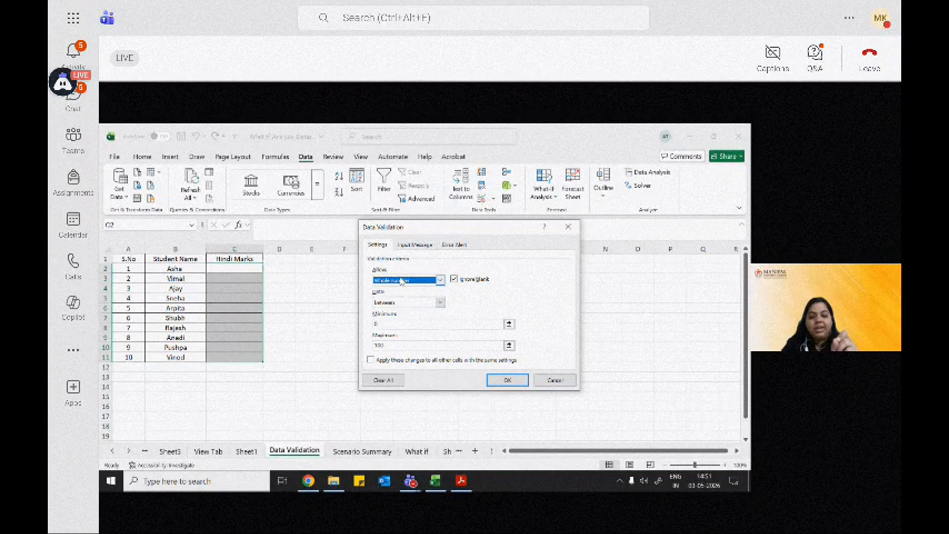
left_click(397, 305)
left_click(398, 304)
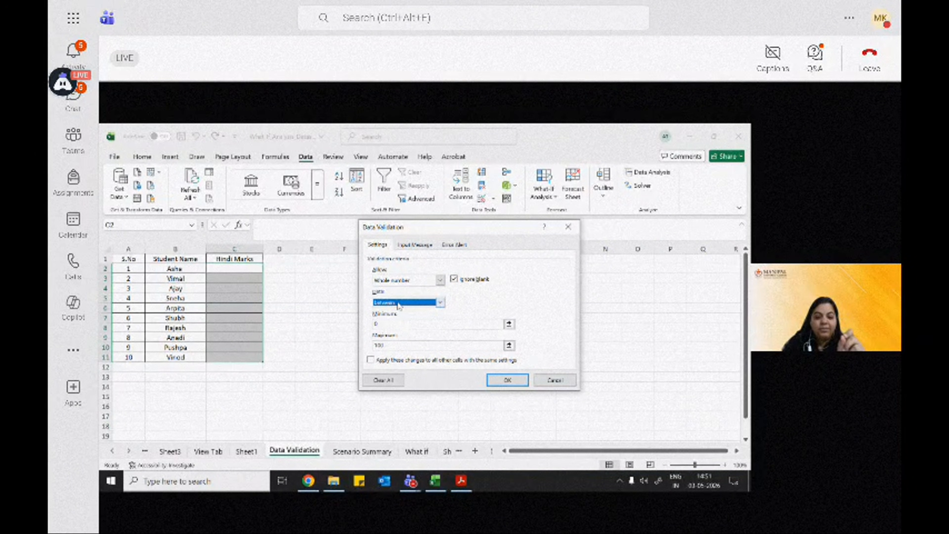
left_click(383, 324)
left_click(391, 347)
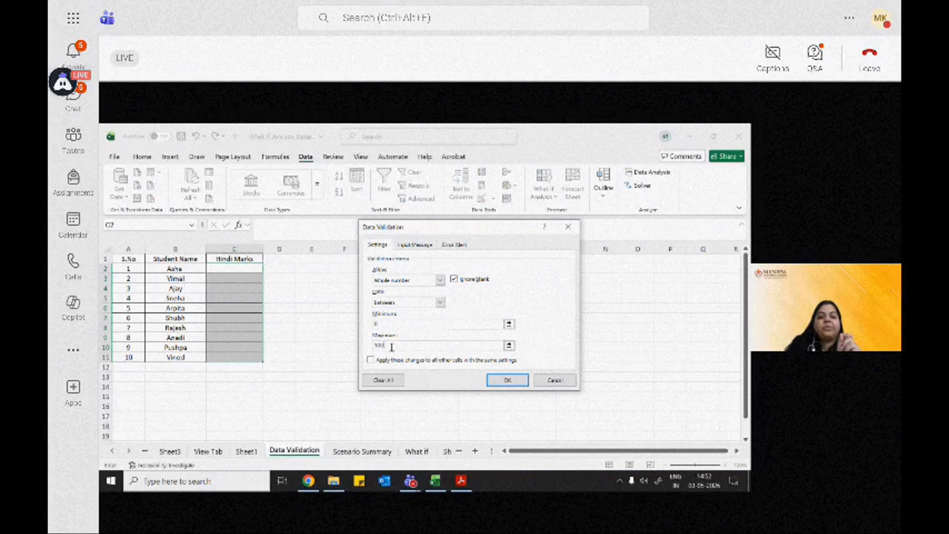
Step: Check the validation's input message title and Stop-style error alert text, and apply the rule to C2:C11
left_click(413, 245)
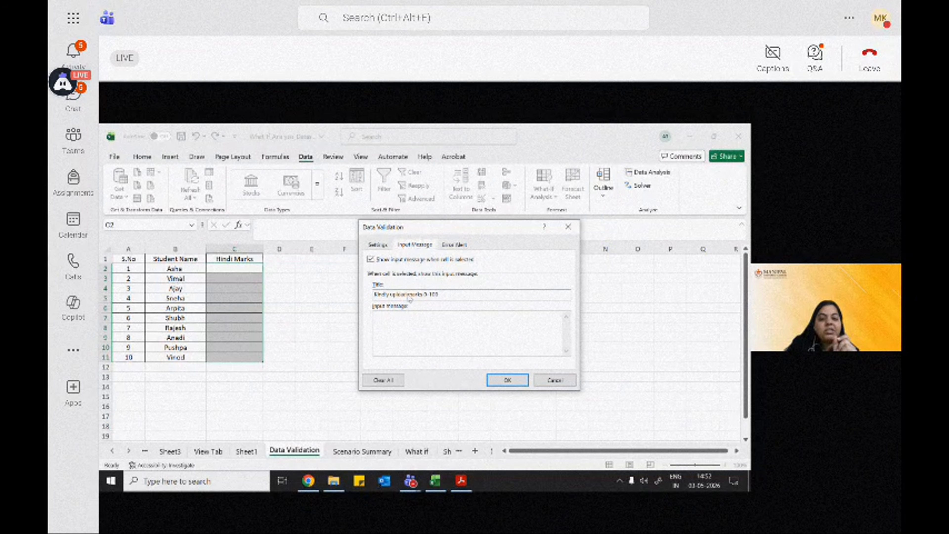
left_click_drag(408, 296, 448, 296)
left_click(448, 294)
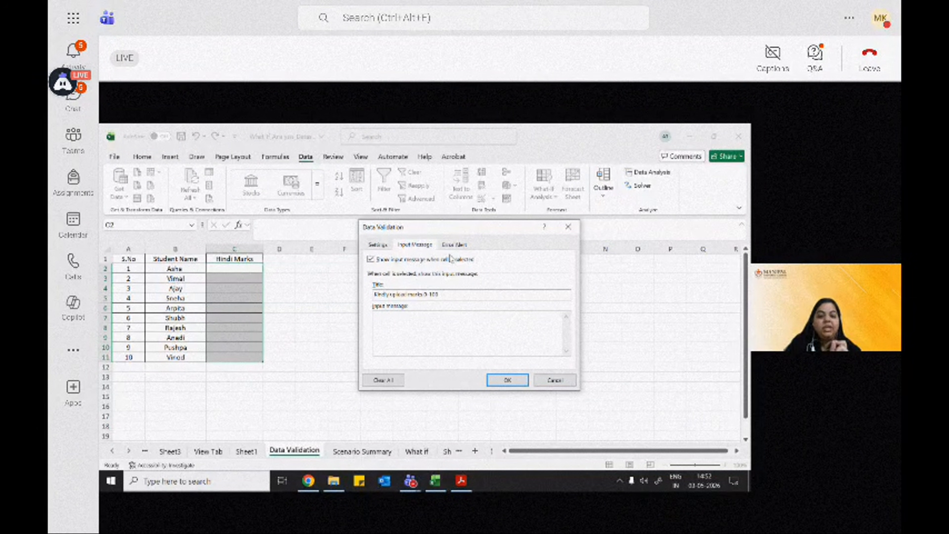
left_click(454, 246)
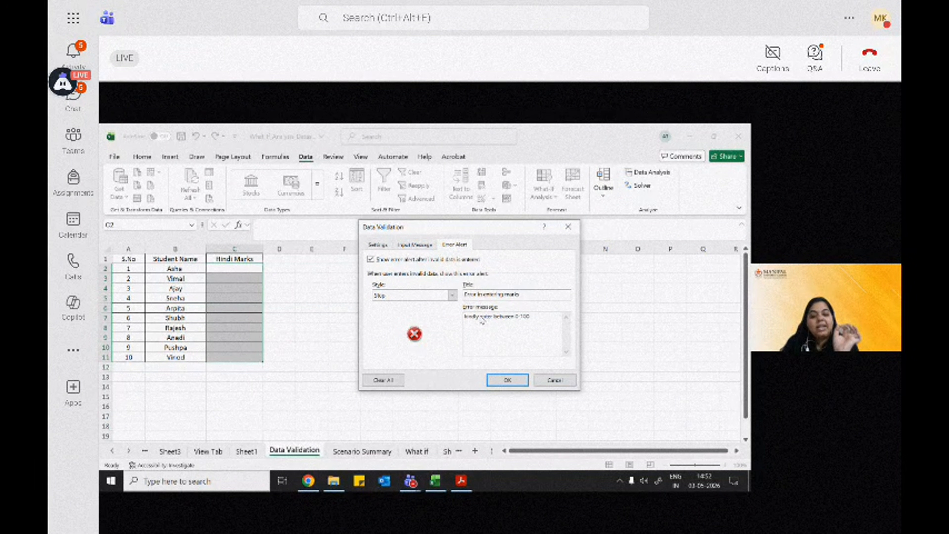
left_click_drag(480, 318, 499, 318)
left_click(499, 317)
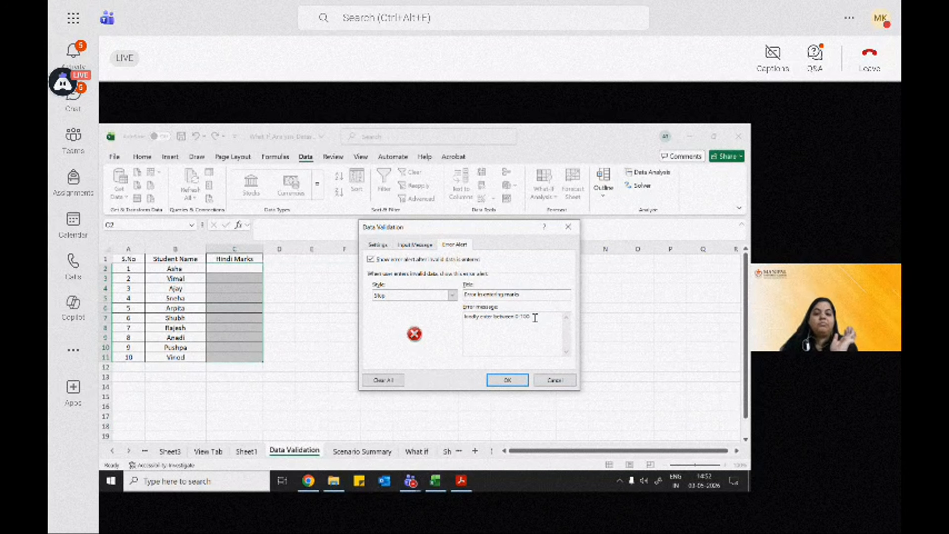
left_click(499, 381)
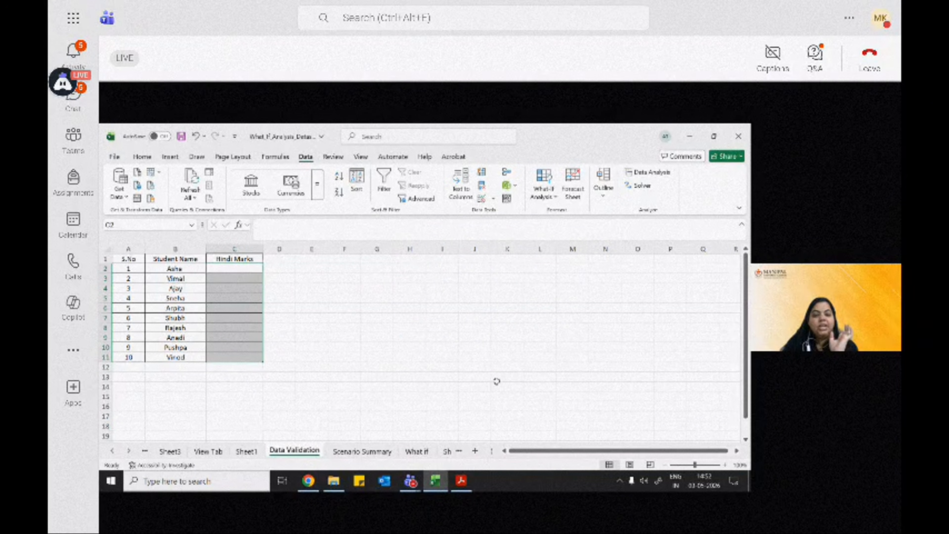
Step: Test the whole-number rule by trying to enter 67.9 as the Hindi mark in C2
left_click(251, 270)
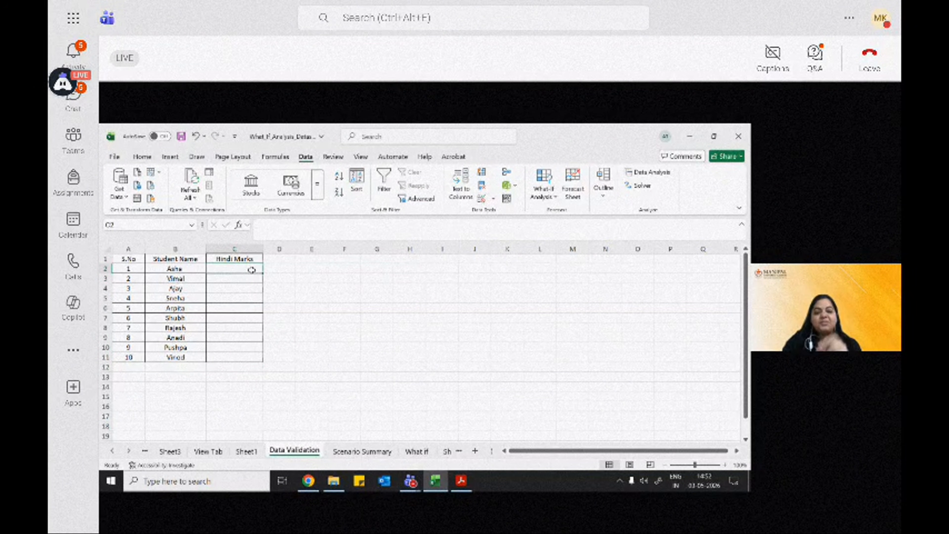
double_click(251, 270)
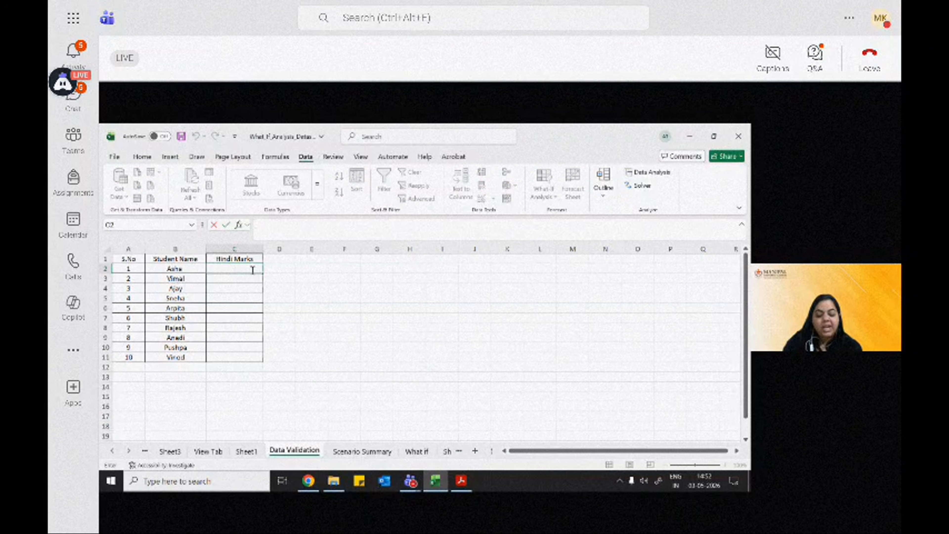
type("67.9")
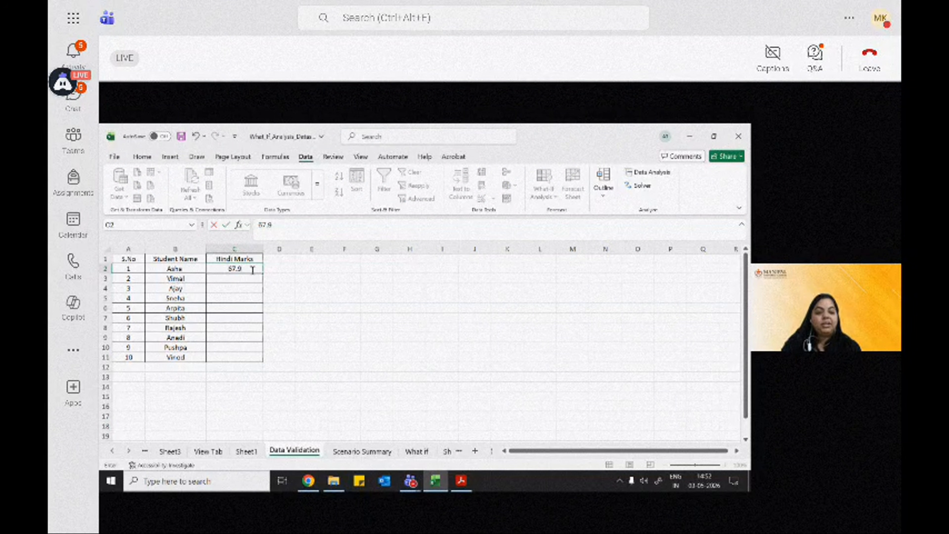
key("Return")
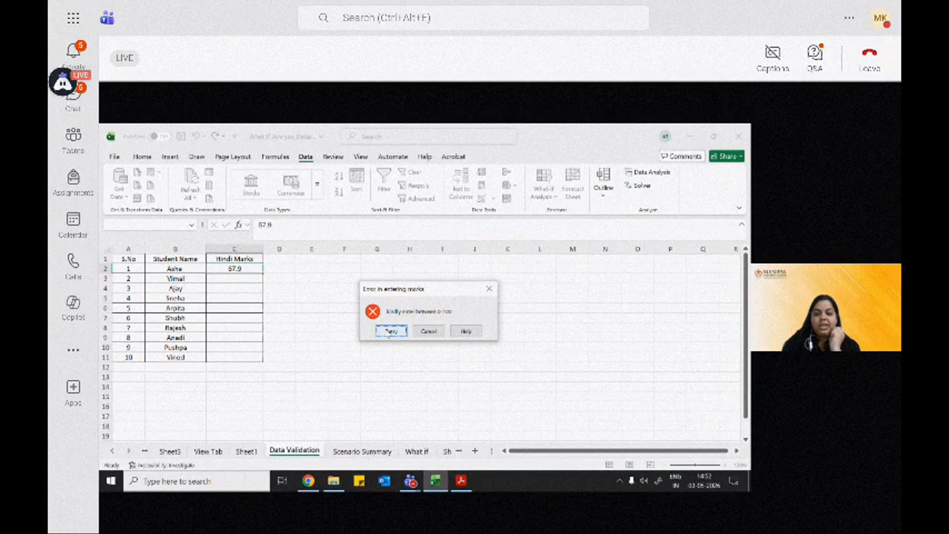
left_click_drag(408, 294, 403, 264)
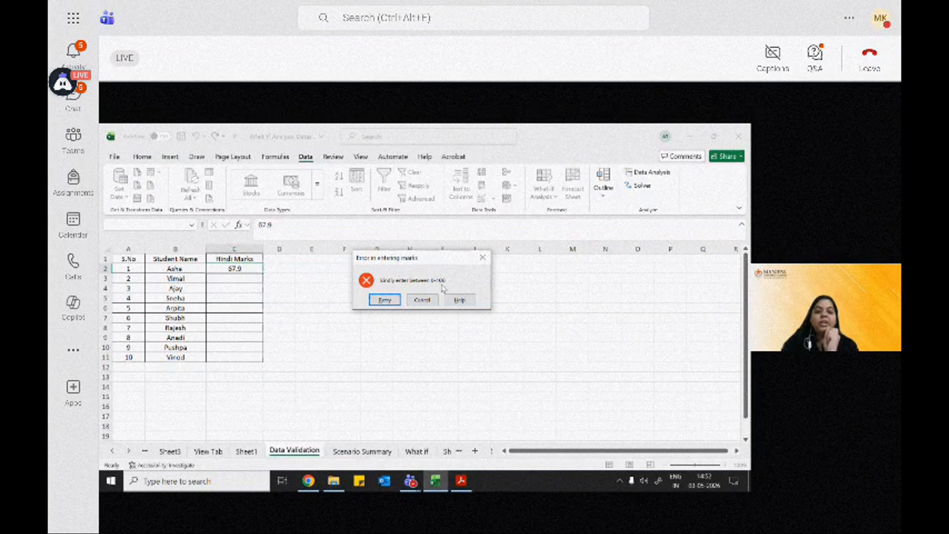
Step: Retry the C2 entry and change the Hindi mark to 68
left_click(385, 300)
left_click(260, 267)
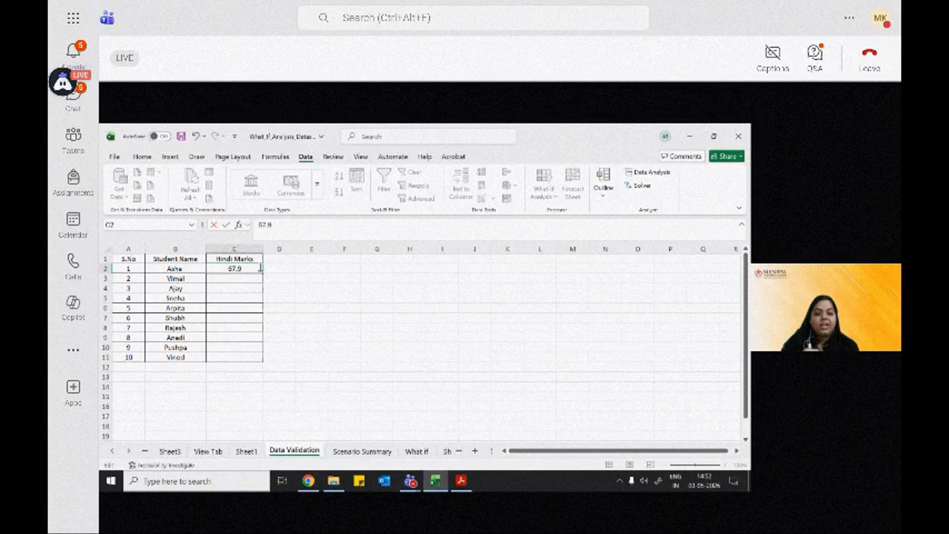
left_click_drag(233, 267, 244, 267)
type("8")
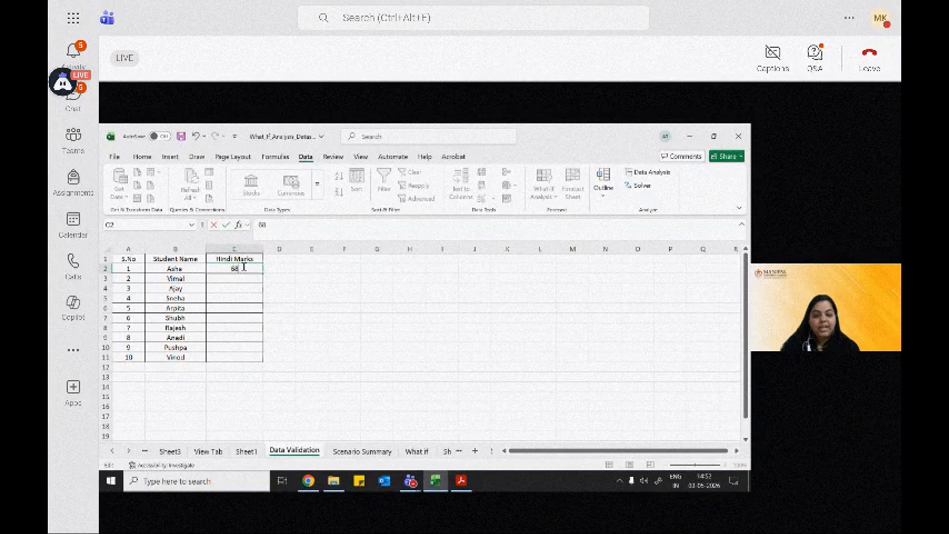
key("Return")
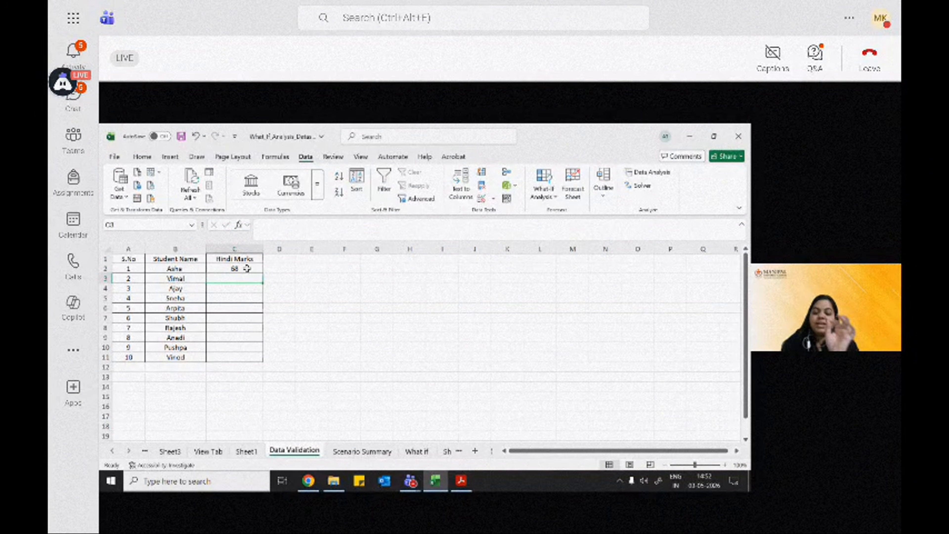
Step: Test the upper limit of the rule by trying to enter 999 as the Hindi mark in C3
double_click(236, 277)
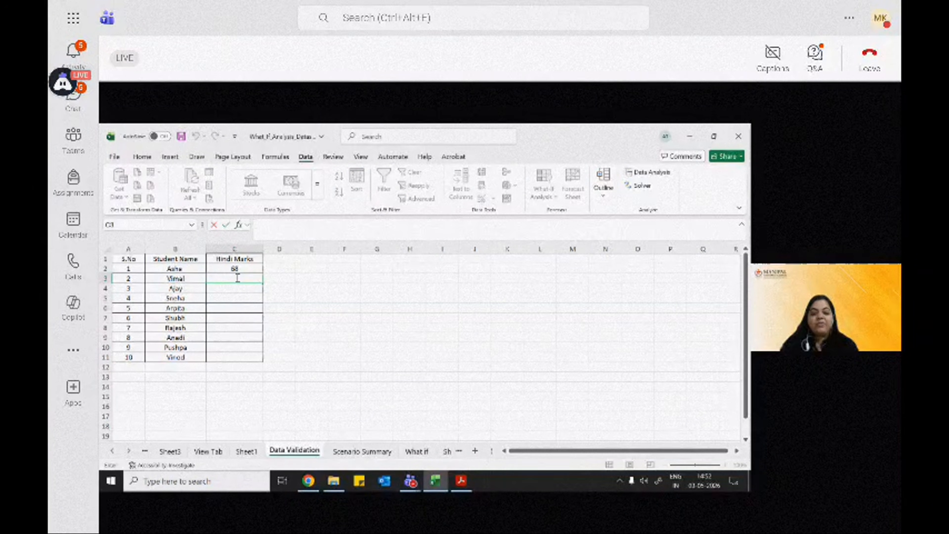
left_click_drag(202, 269, 202, 357)
left_click(233, 279)
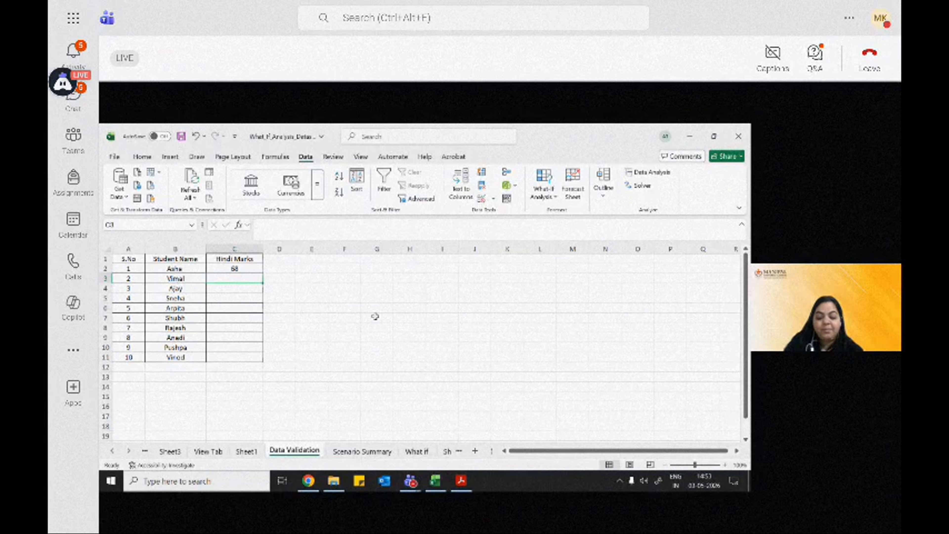
type("999")
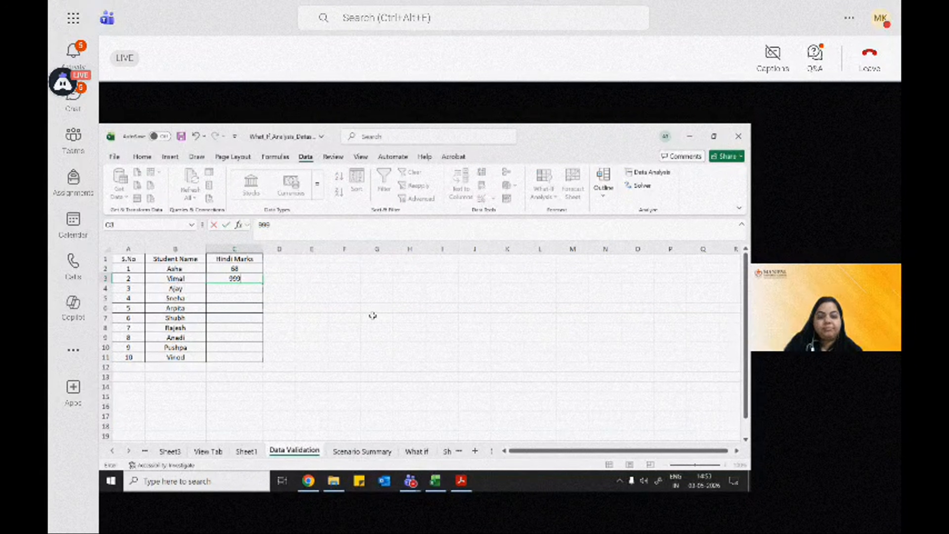
key("Return")
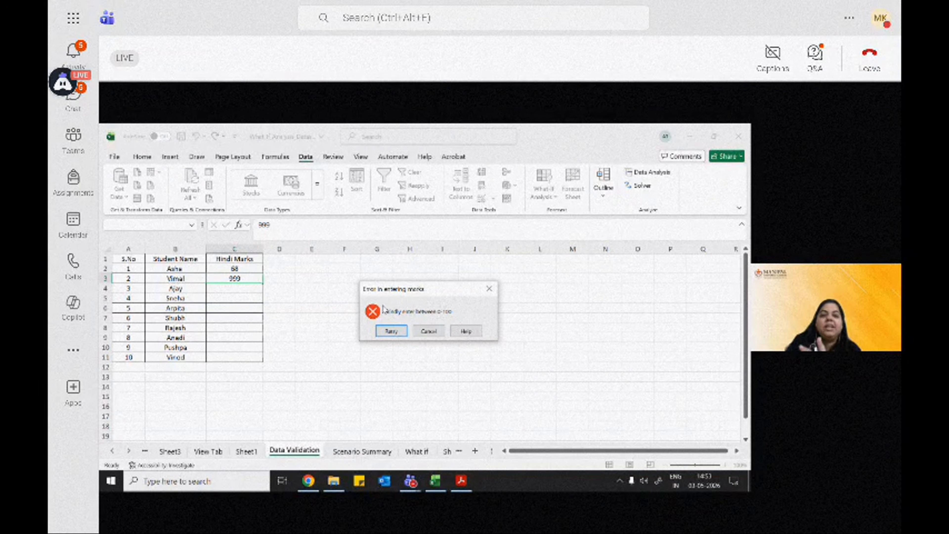
Step: Retry the C3 entry and replace the Hindi mark with 88
left_click(402, 334)
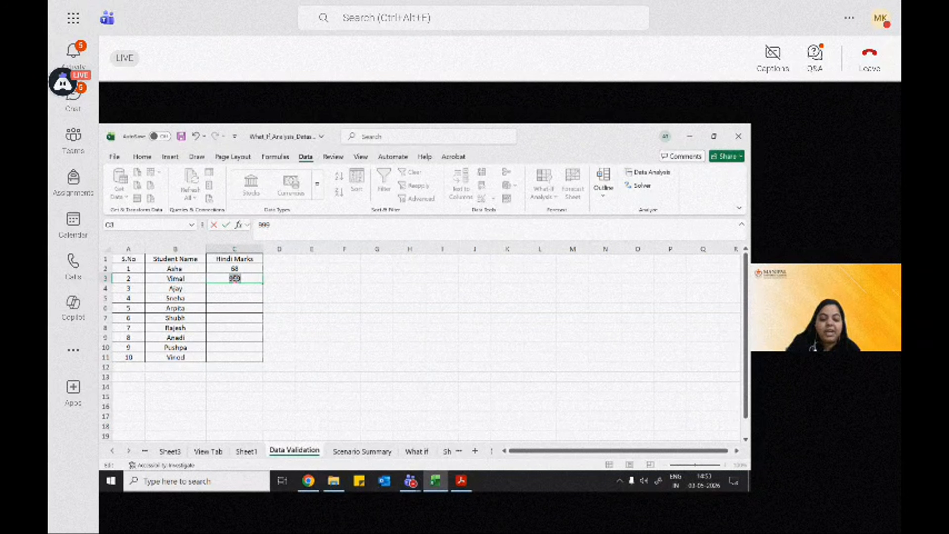
type("88")
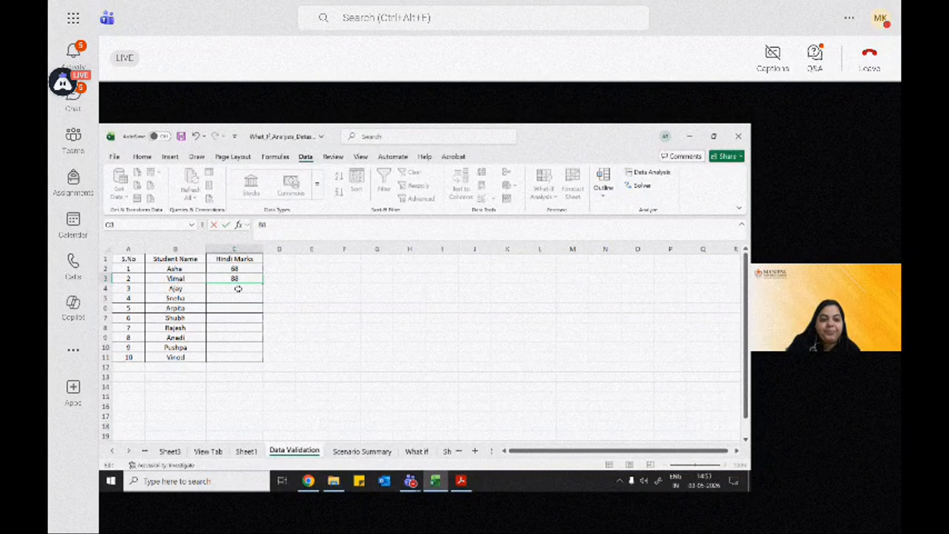
key("Return")
Step: Enter the Hindi marks 77, 87, 67 and 89 in cells C4 to C7
type("77")
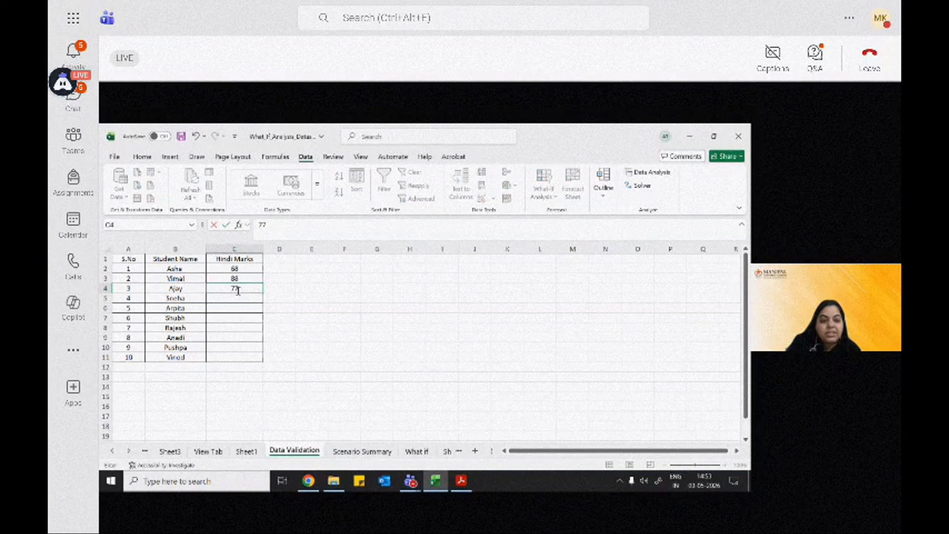
key("Return")
type("87")
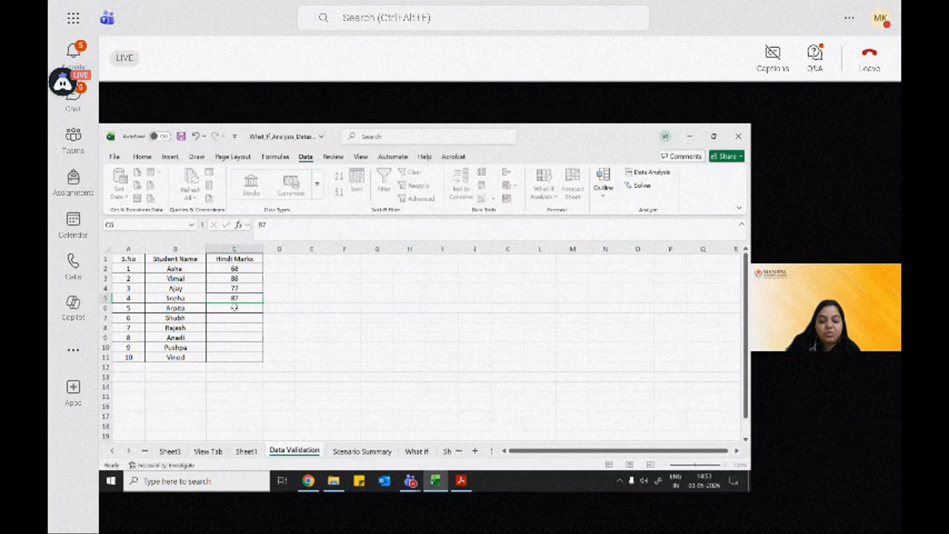
key("Return")
type("67")
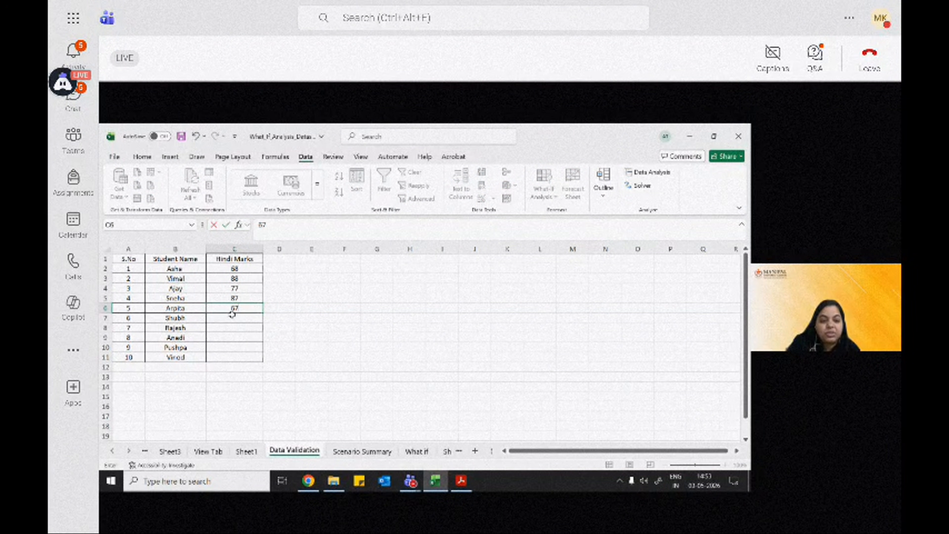
key("Return")
type("89")
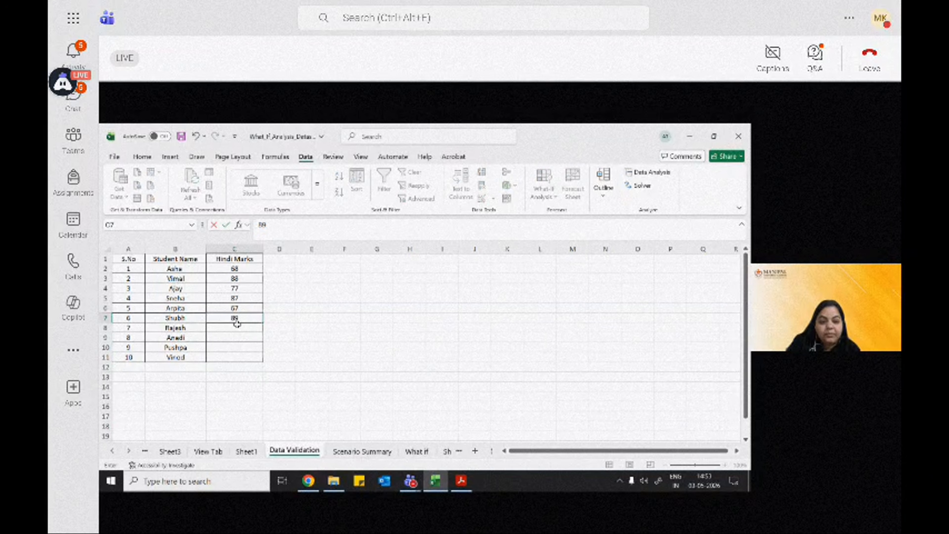
key("Return")
Step: Enter the Hindi marks 78, 77, 87 and 77 in cells C8 to C11
type("78")
key("Return")
type("77")
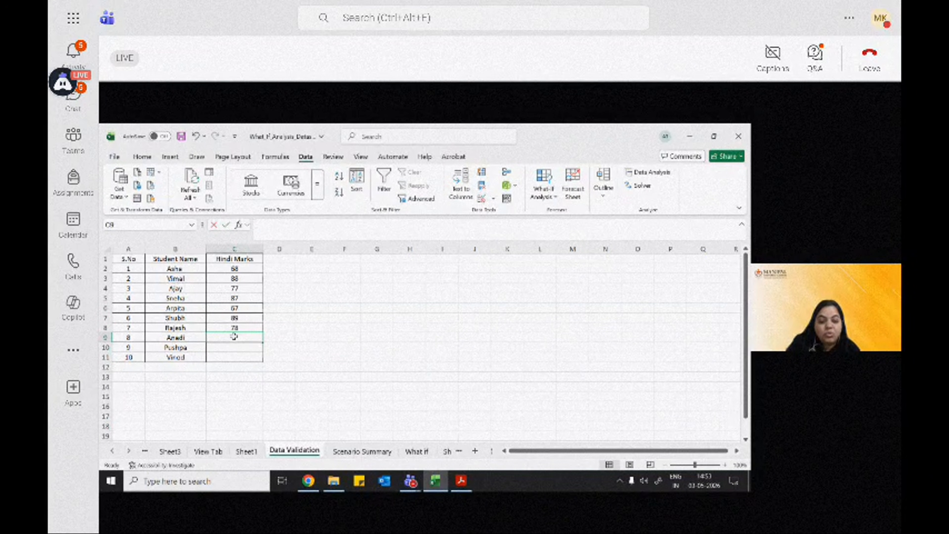
key("Return")
type("87")
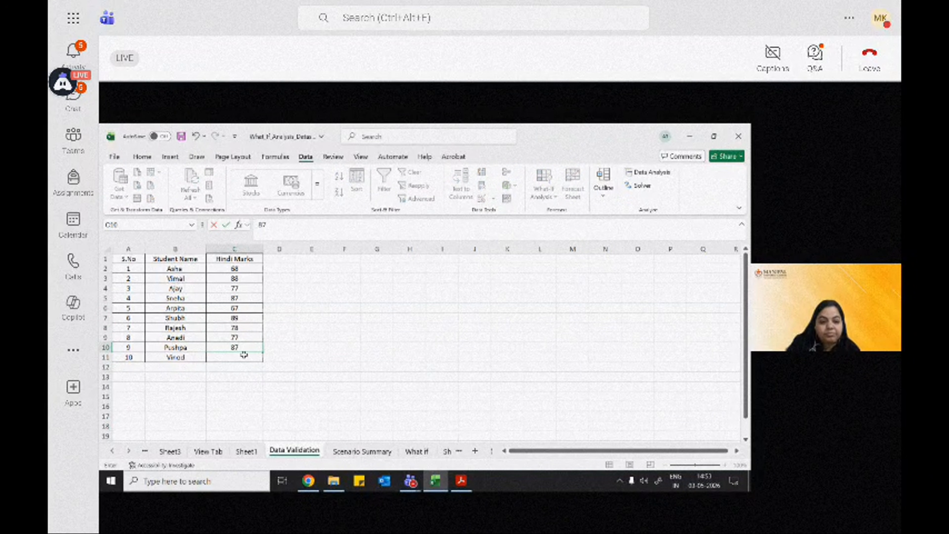
key("Return")
type("77")
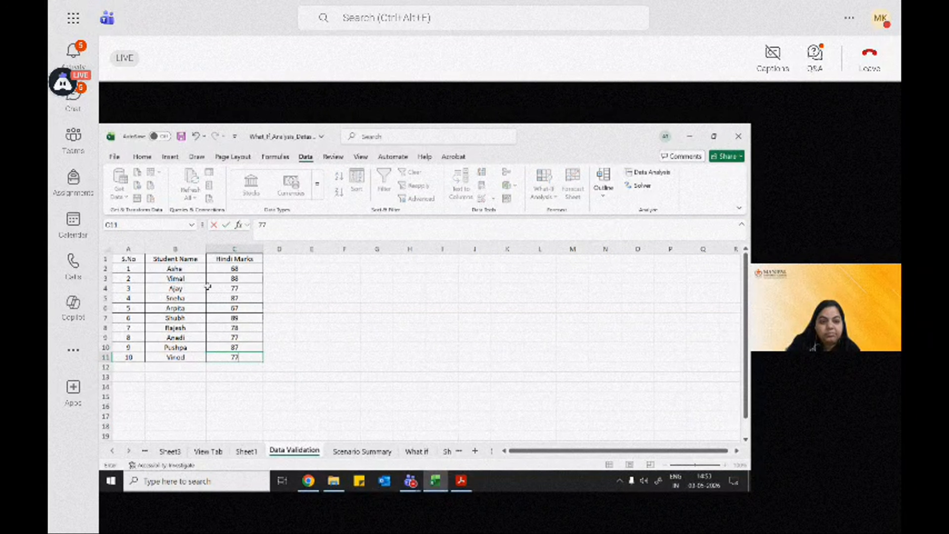
Step: Add the header Status in cell D1, beside Hindi Marks
left_click(274, 259)
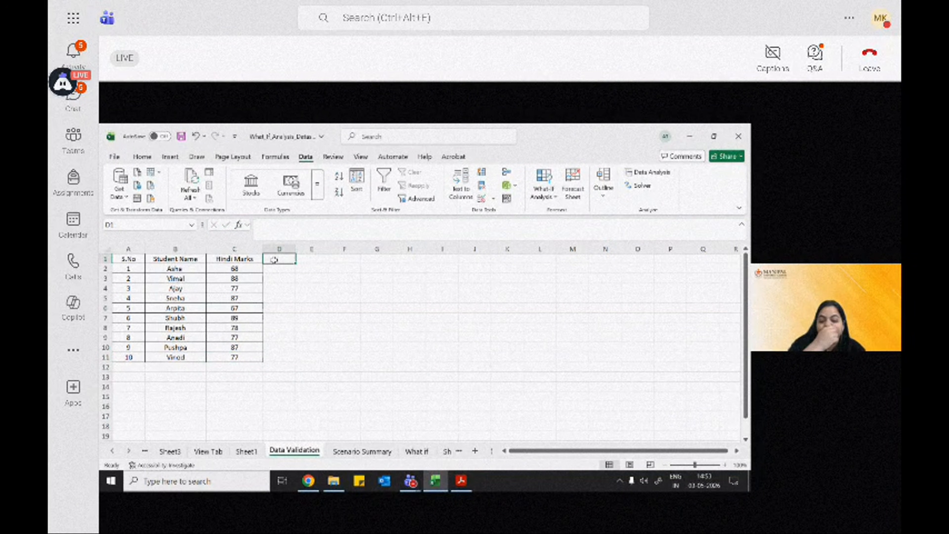
type("Act")
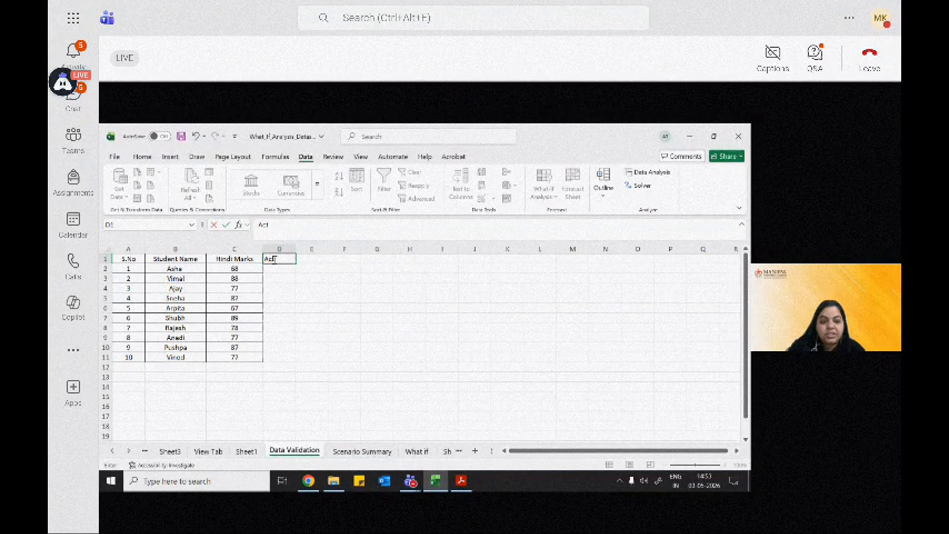
key("BackSpace")
key("BackSpace")
type("Status")
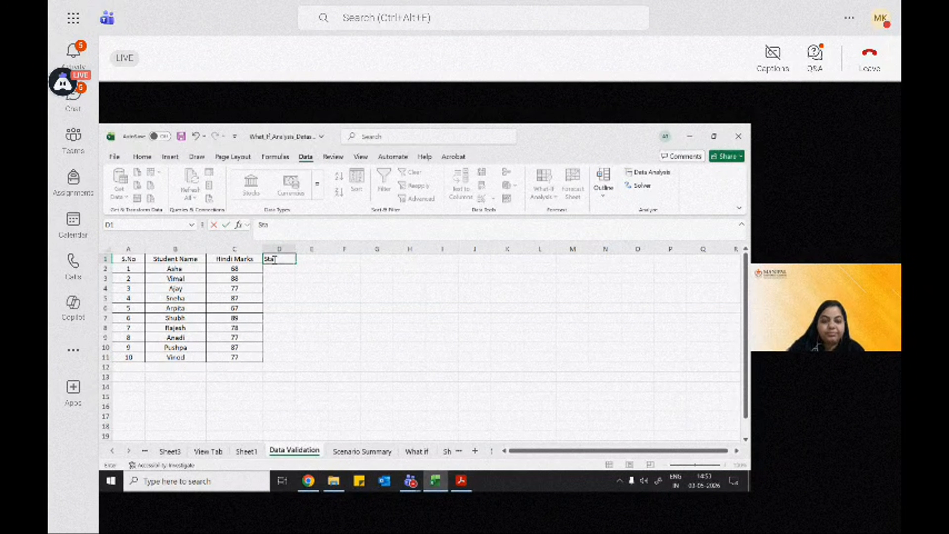
left_click(277, 269)
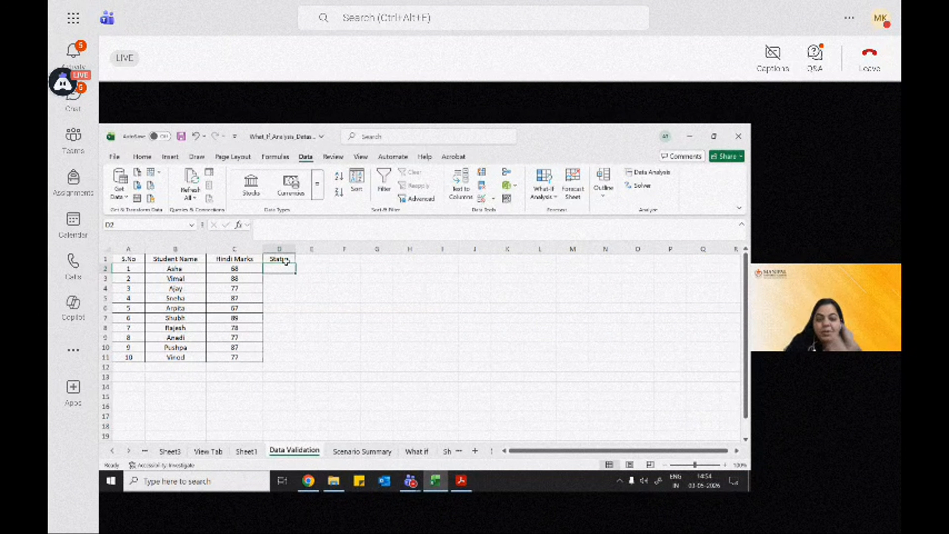
left_click_drag(283, 288, 284, 359)
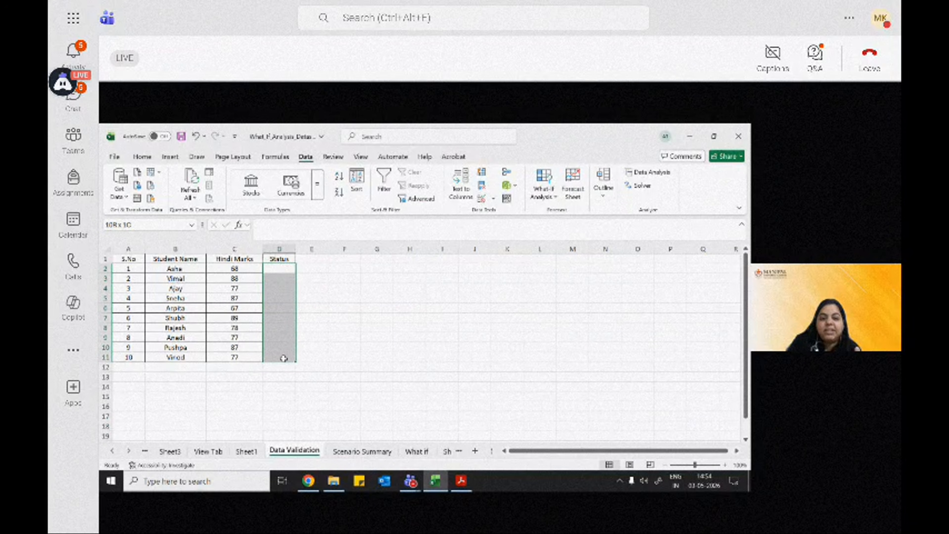
left_click(481, 198)
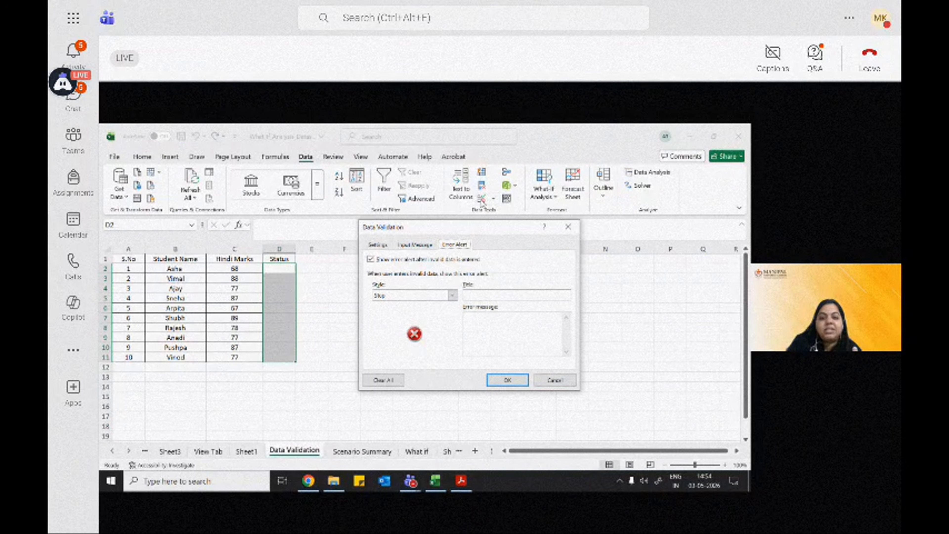
left_click(380, 247)
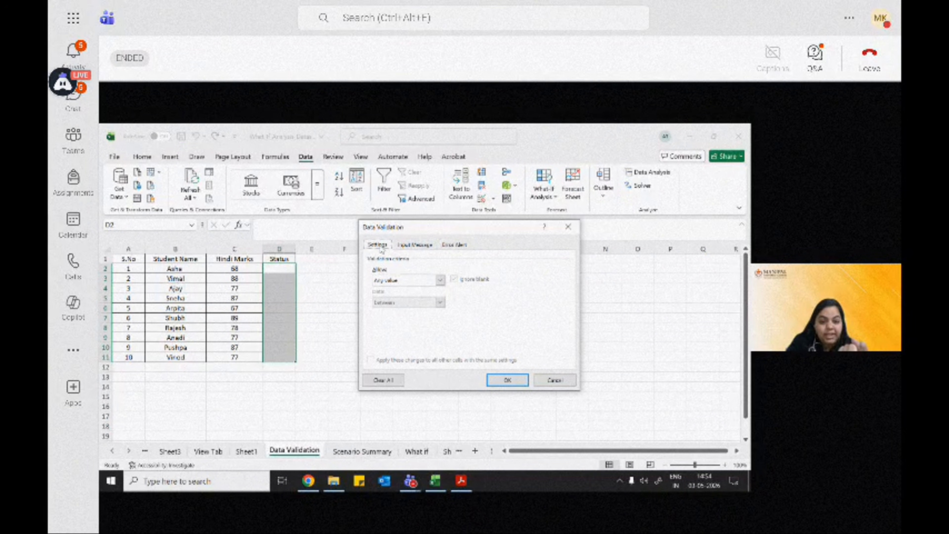
left_click(397, 280)
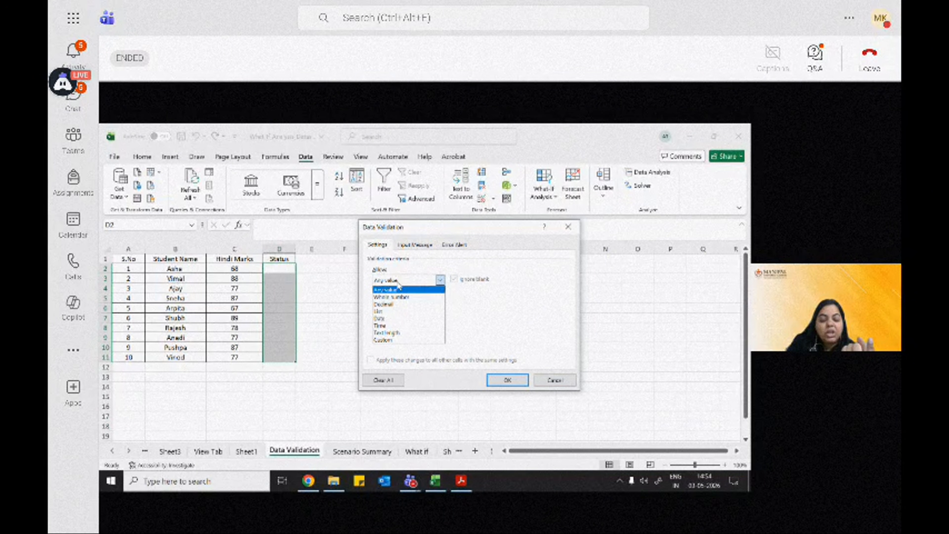
left_click(399, 312)
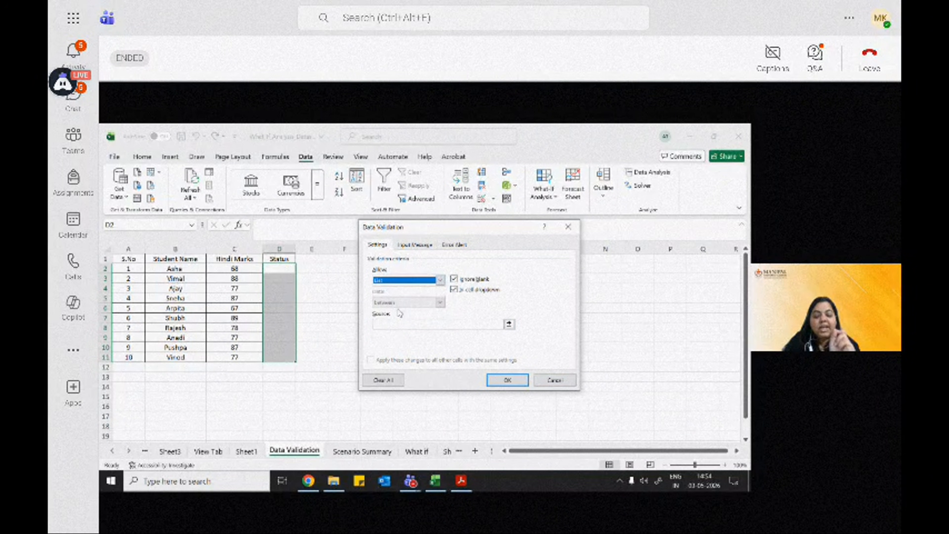
left_click(409, 324)
left_click_drag(547, 227, 465, 231)
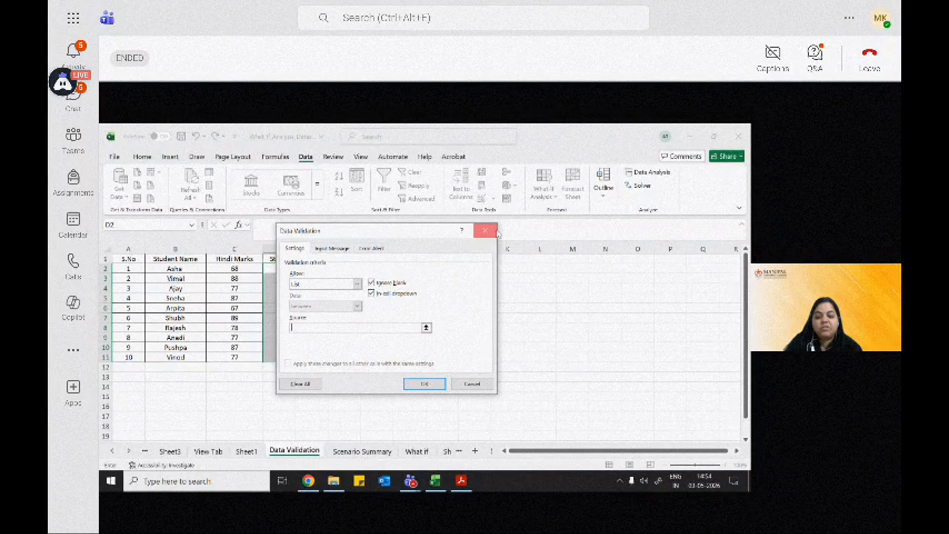
left_click(497, 233)
Step: Enter a list source in K4:K6 with the header Status and the options Yes and No
left_click(514, 288)
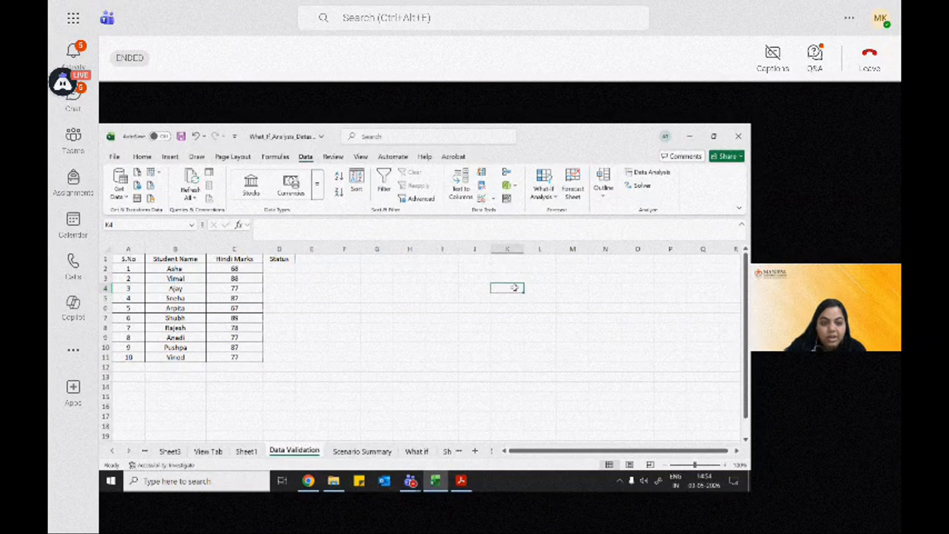
type("Sta")
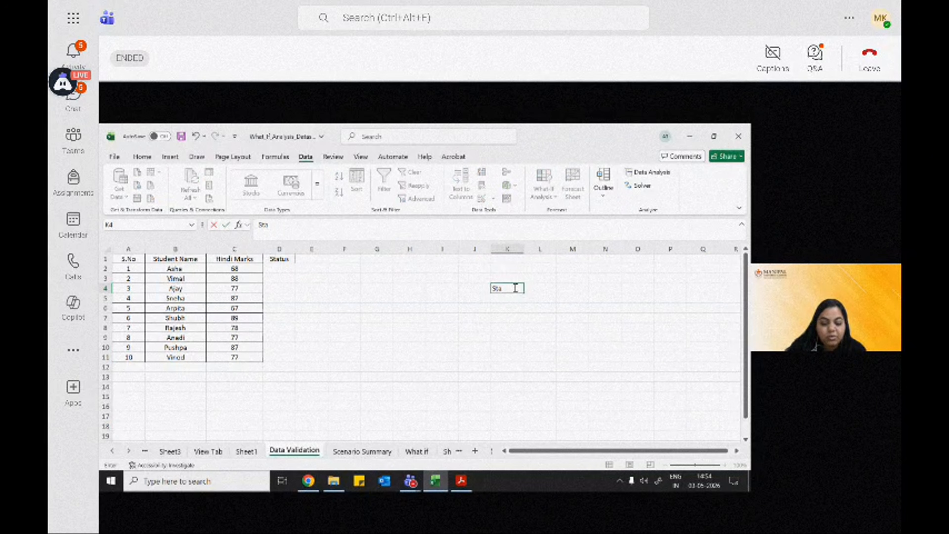
type("tus")
key("Return")
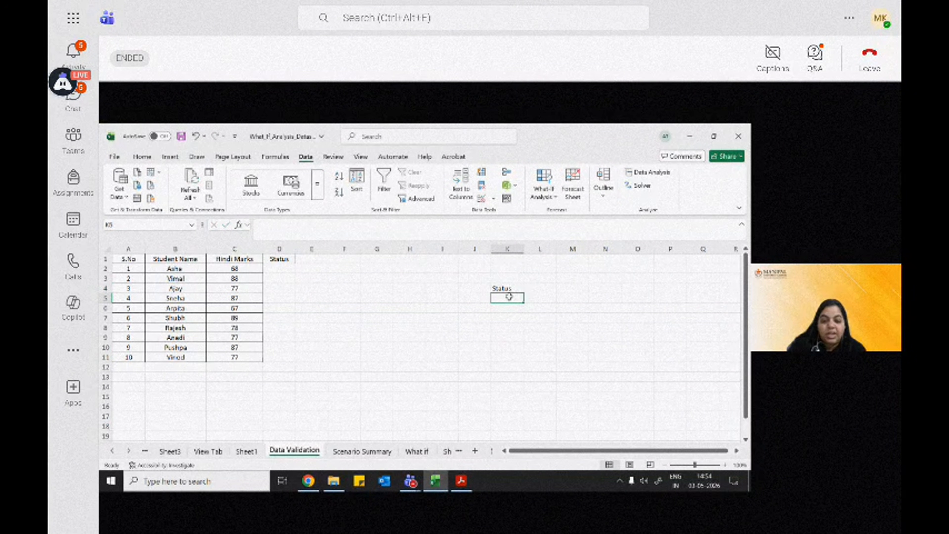
type("Yes")
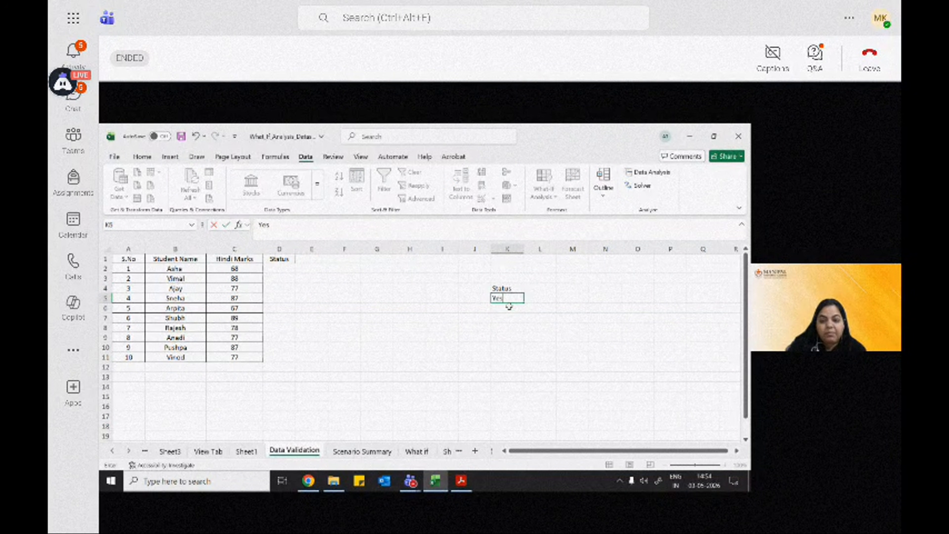
key("Return")
type("No")
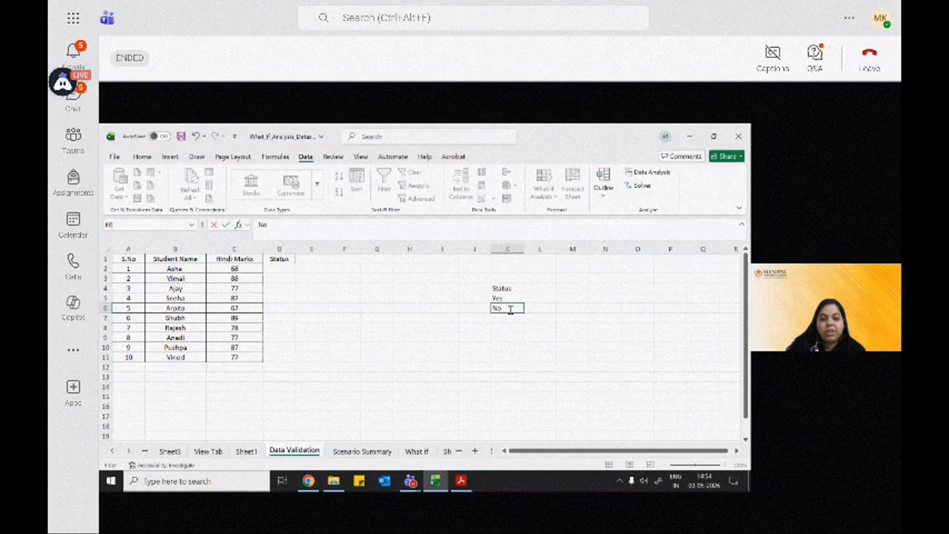
left_click(462, 317)
Step: Apply List data validation to cells D2 to D11, using K5:K6 as the source
left_click_drag(278, 269, 289, 354)
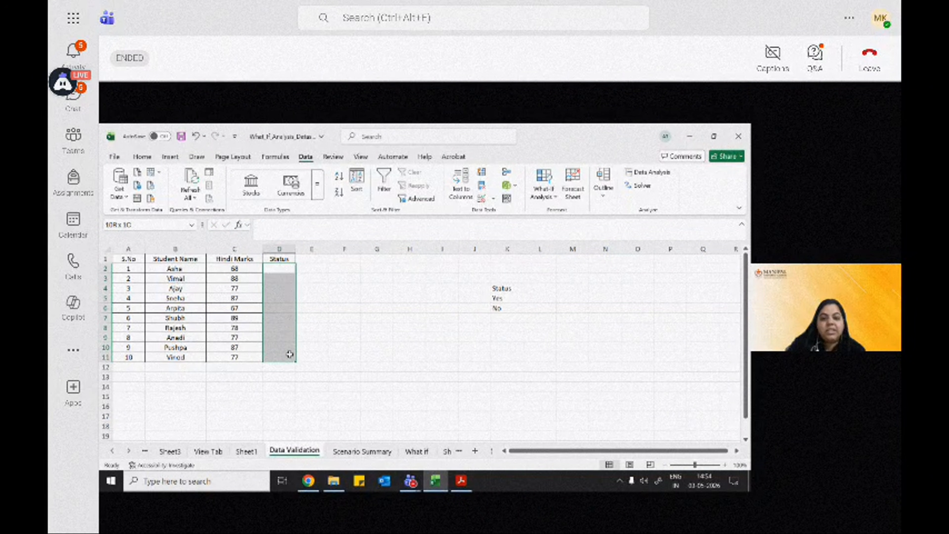
left_click(482, 198)
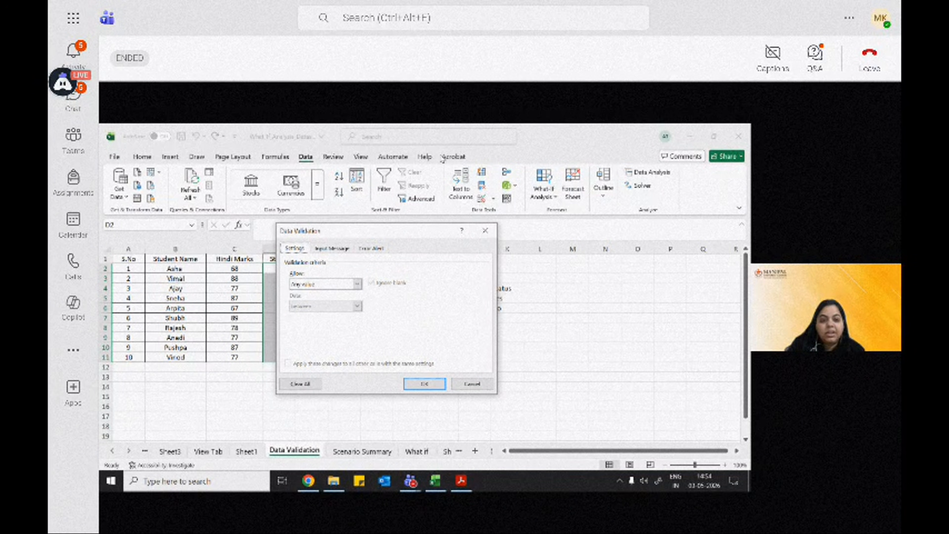
left_click(319, 285)
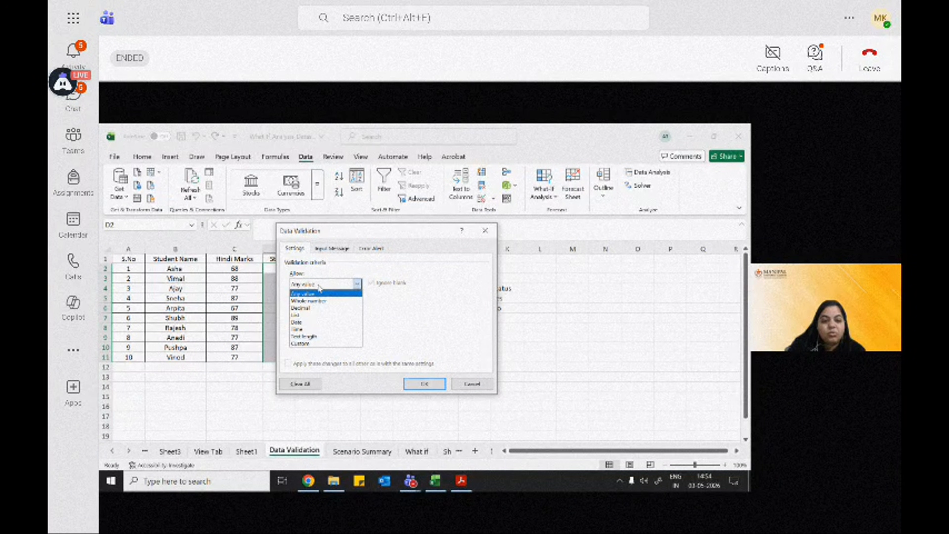
left_click(316, 315)
left_click(346, 327)
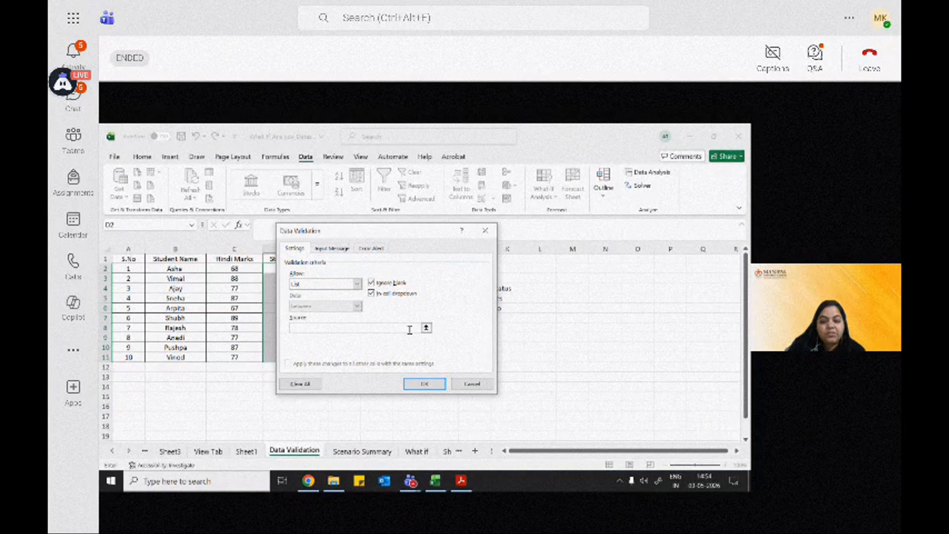
left_click(427, 328)
left_click_drag(511, 298, 512, 309)
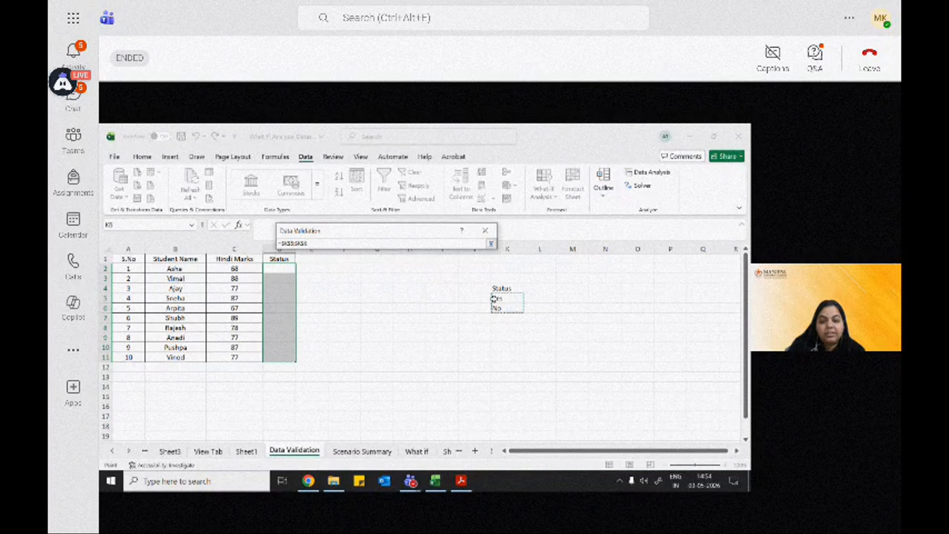
key("Return")
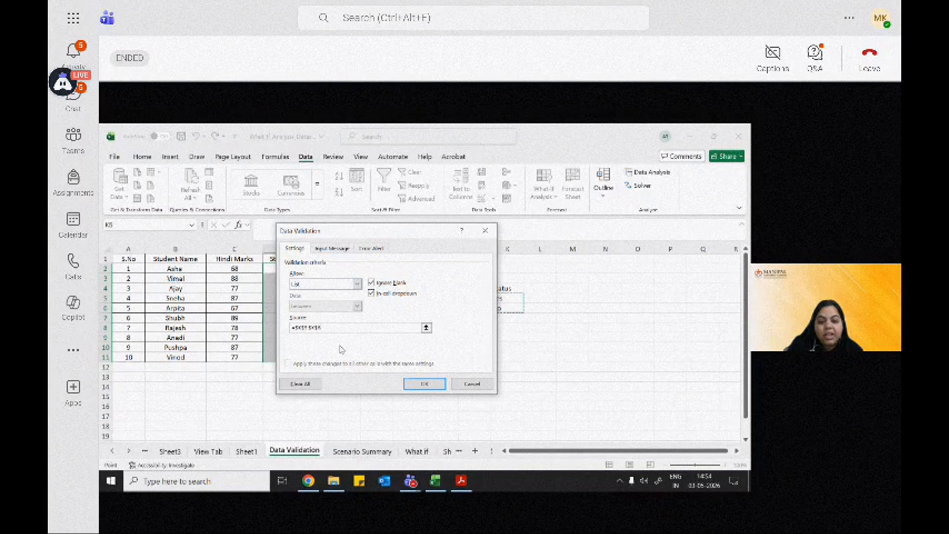
key("Return")
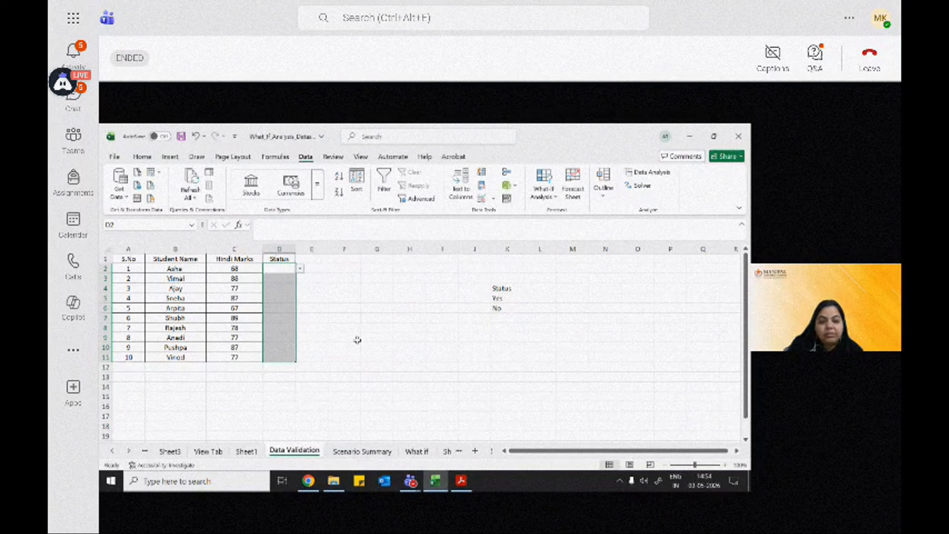
Step: Choose Yes from the Status dropdown list in cells D2 and D3
left_click(300, 269)
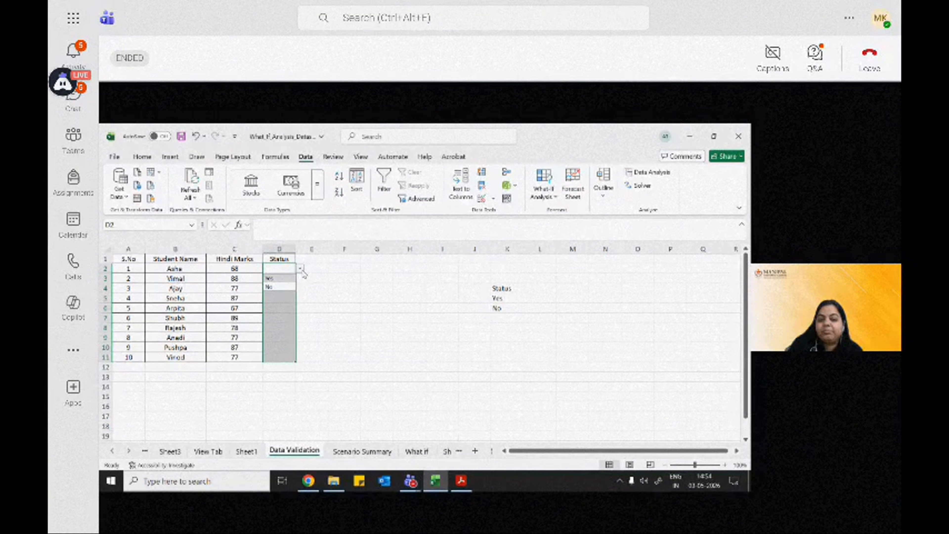
left_click(286, 269)
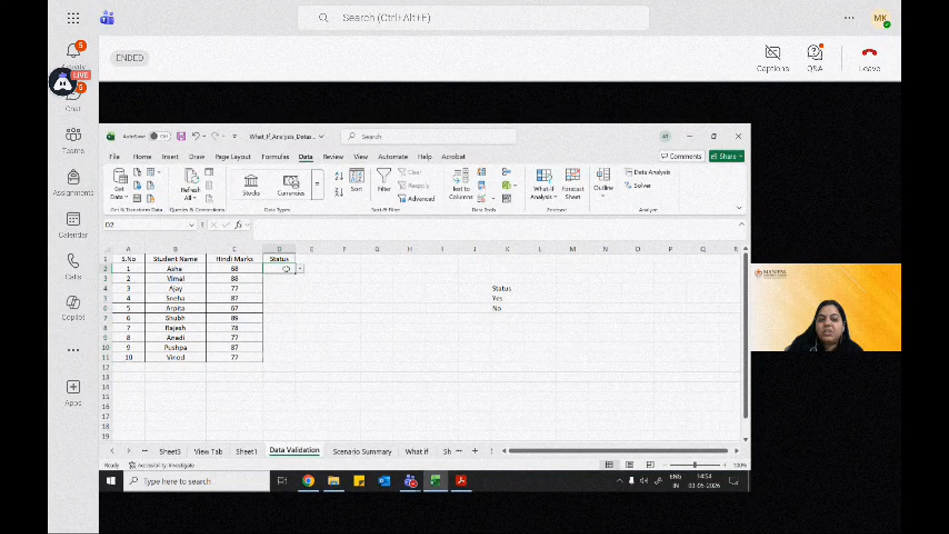
left_click(300, 268)
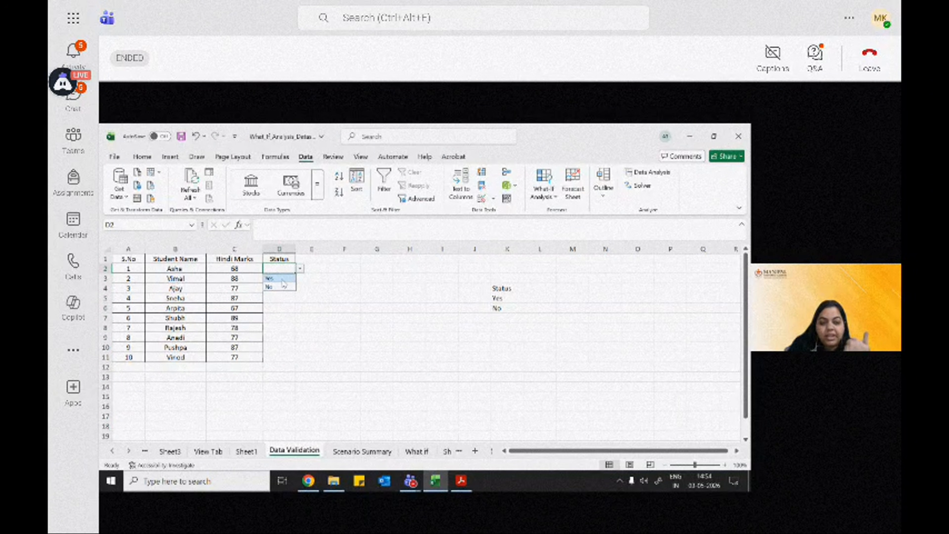
left_click(281, 279)
left_click(282, 279)
left_click(301, 278)
left_click(288, 289)
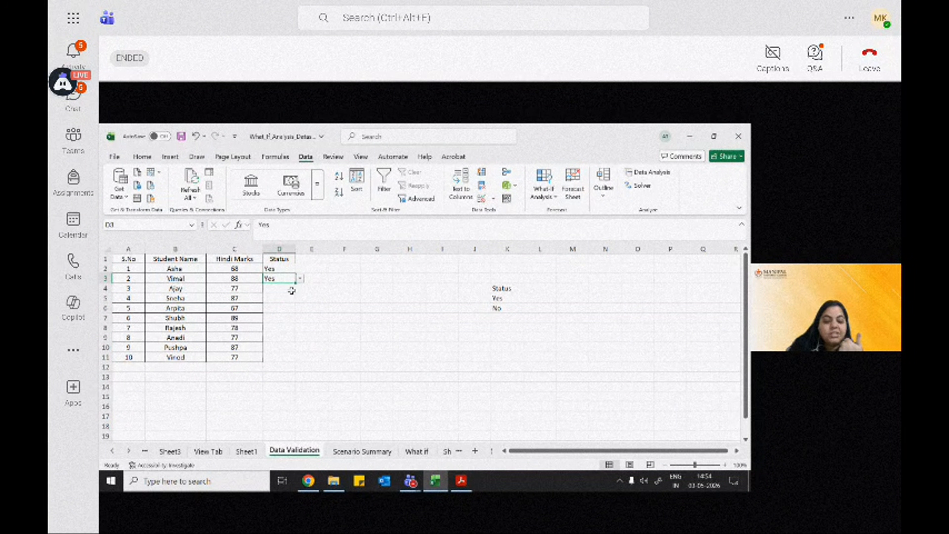
Step: Choose Yes from the Status dropdown list in cells D4, D5 and D6
left_click(292, 289)
left_click(300, 289)
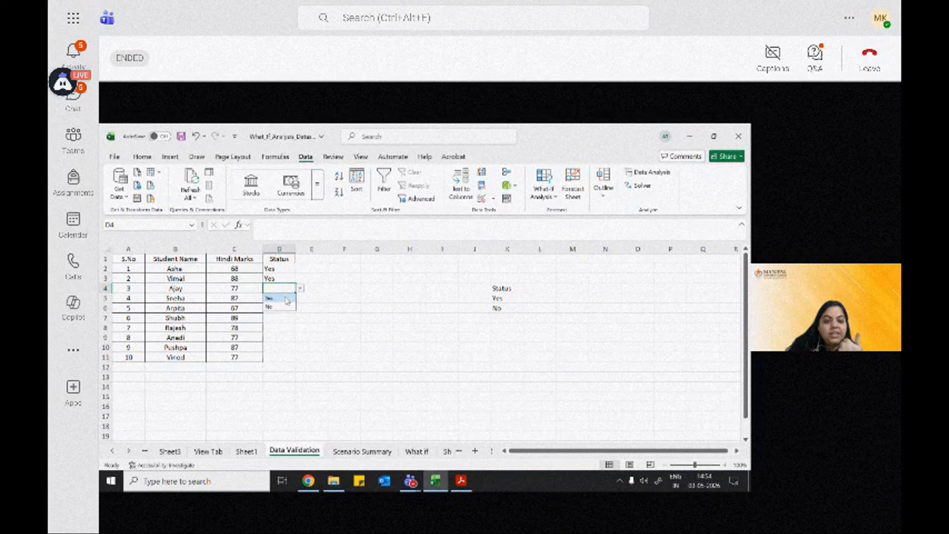
left_click(287, 298)
left_click(290, 298)
left_click(300, 299)
left_click(286, 309)
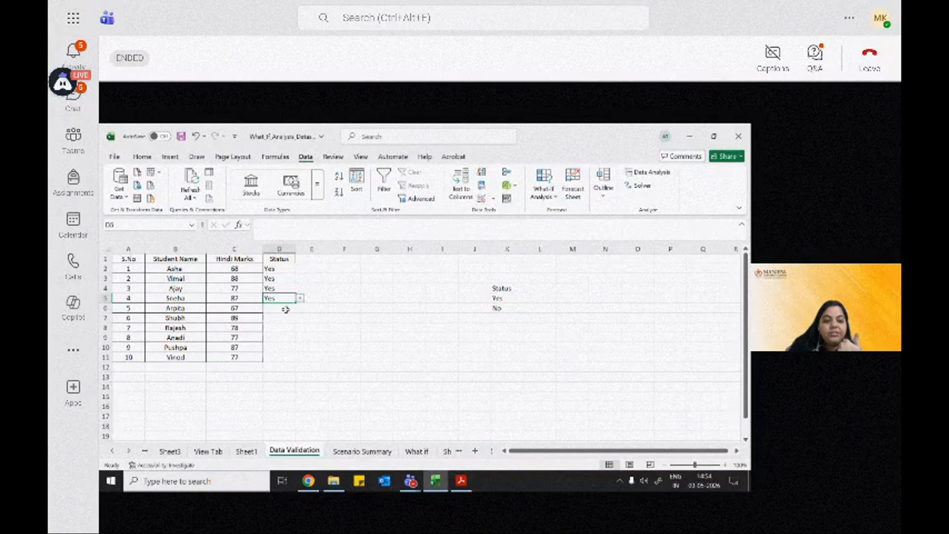
left_click(284, 311)
left_click(301, 309)
left_click(286, 317)
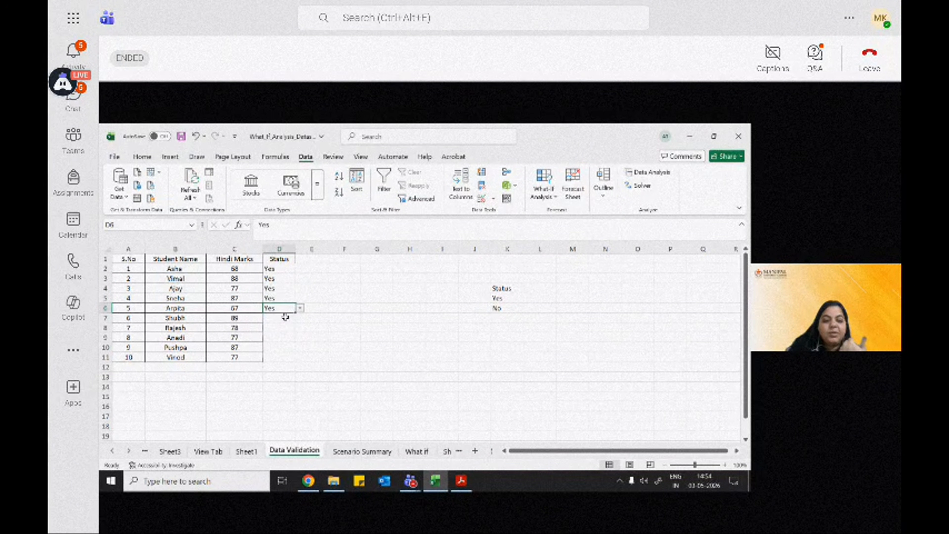
Step: Choose No from the Status dropdown list in cells D7, D8 and D9
left_click(288, 319)
left_click(300, 318)
left_click(284, 337)
left_click(286, 328)
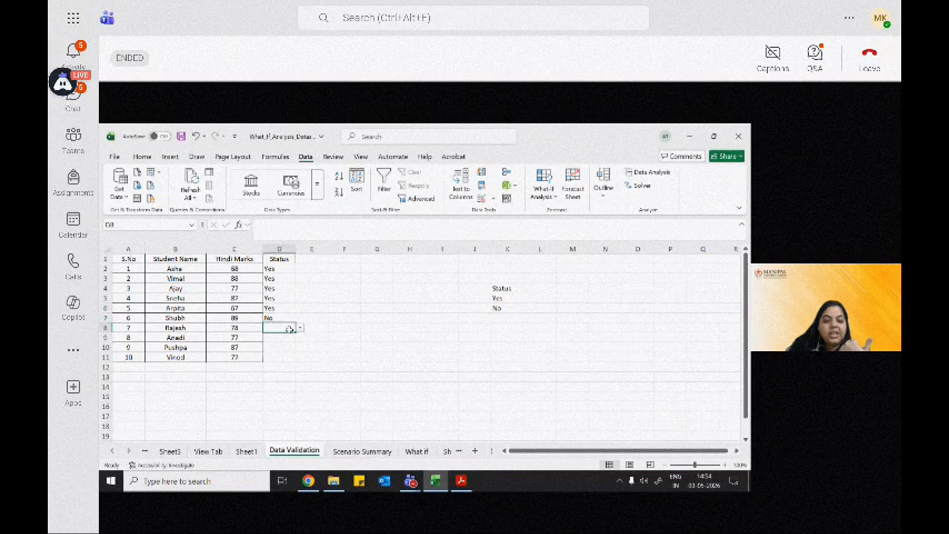
left_click(300, 327)
left_click(294, 347)
left_click(287, 337)
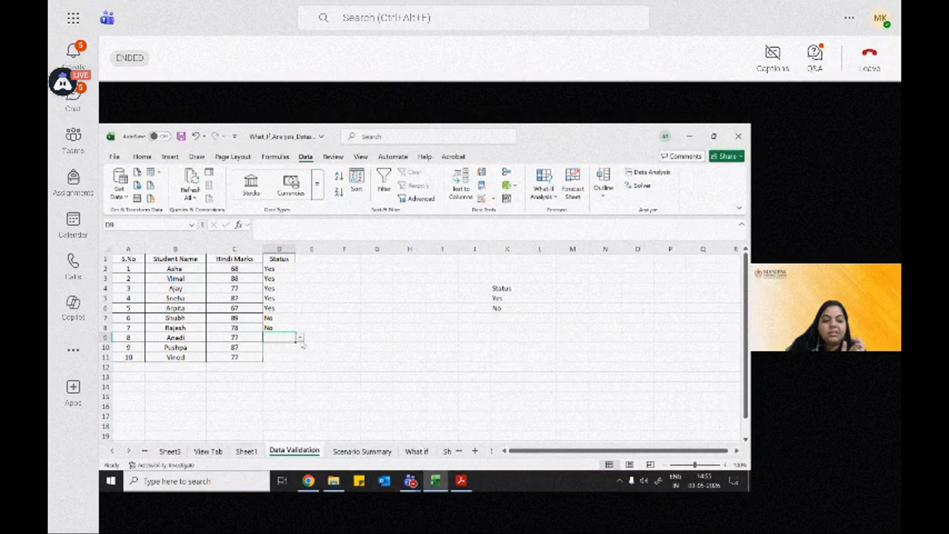
left_click(300, 337)
left_click(287, 357)
Step: Choose Yes from the Status dropdown list in cells D10 and D11
left_click(284, 347)
left_click(300, 347)
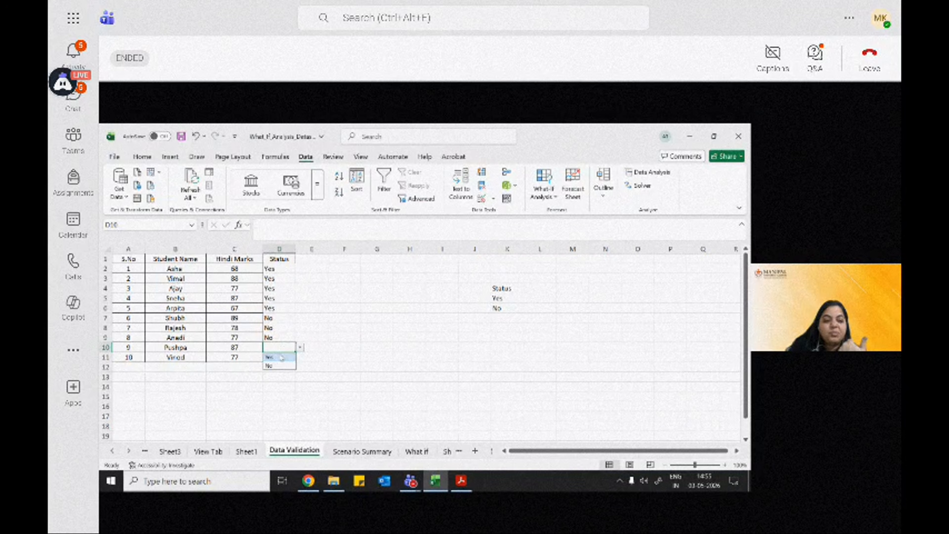
left_click(283, 357)
left_click(283, 357)
left_click(300, 357)
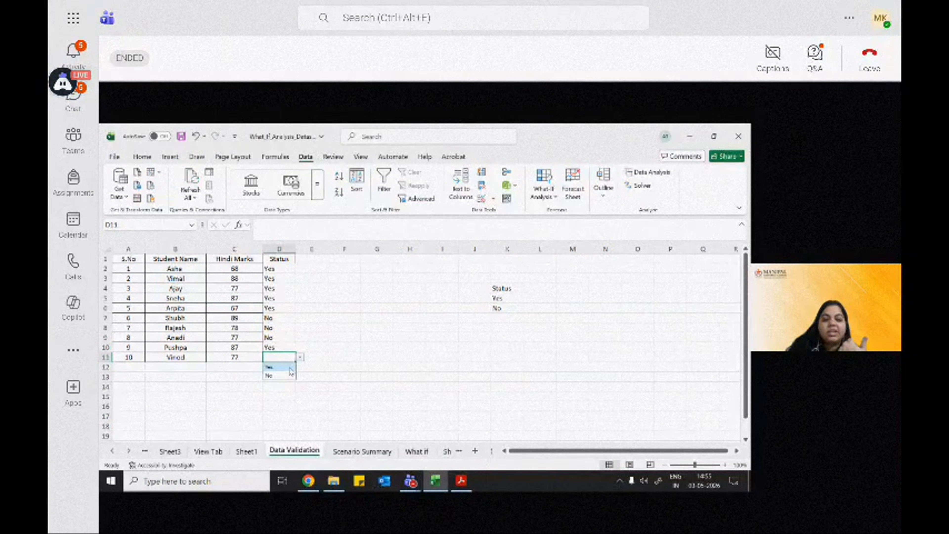
left_click(284, 367)
Step: Apply all borders to the Status column D1:D11 and centre the entries in D2:D11
left_click_drag(283, 262, 284, 358)
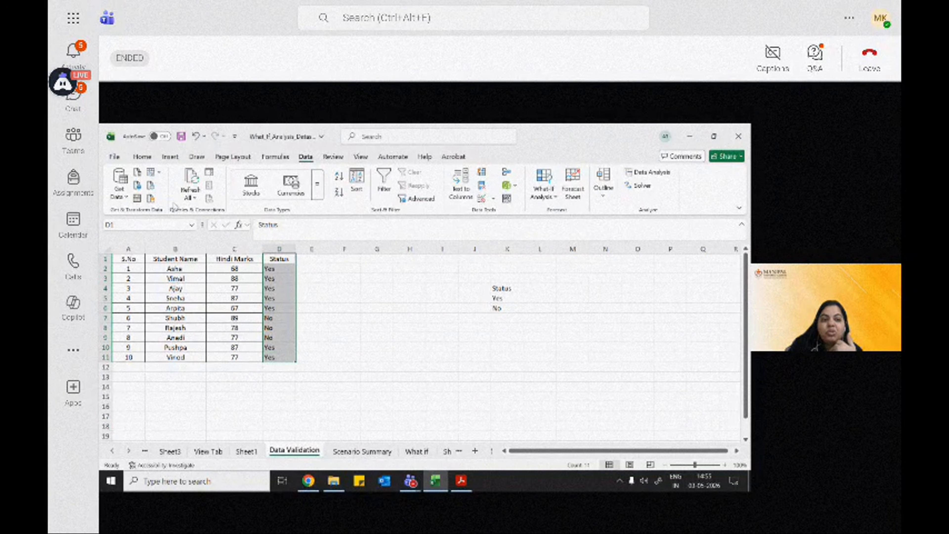
left_click(142, 157)
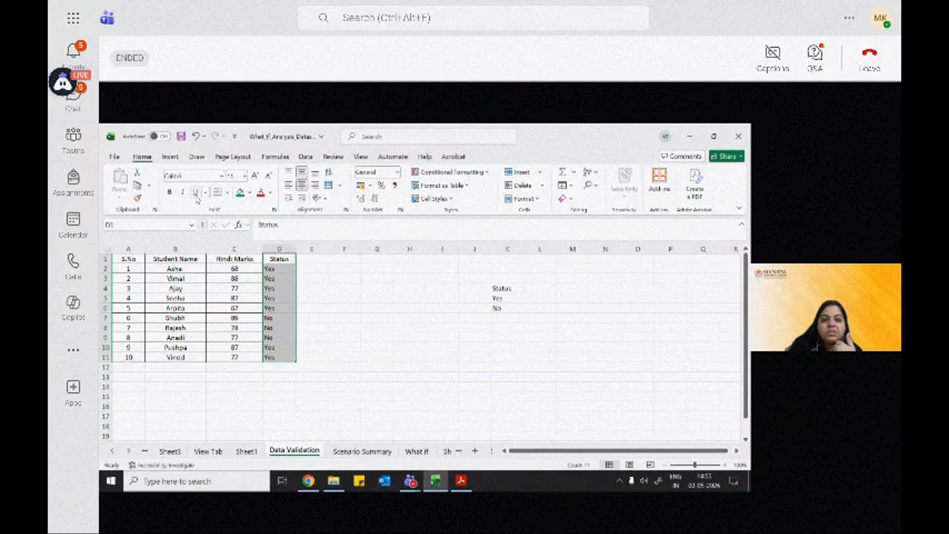
left_click(227, 192)
left_click(244, 298)
left_click(304, 288)
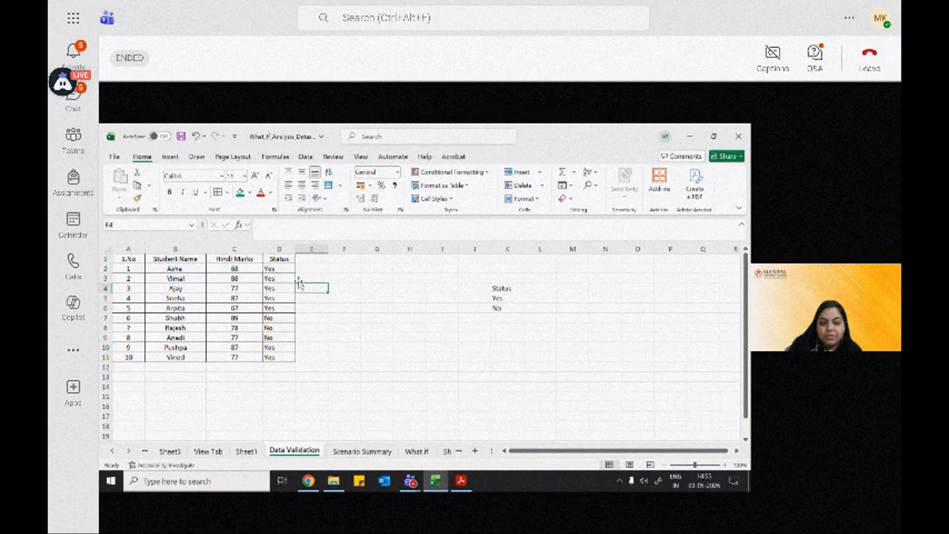
left_click_drag(289, 270, 284, 358)
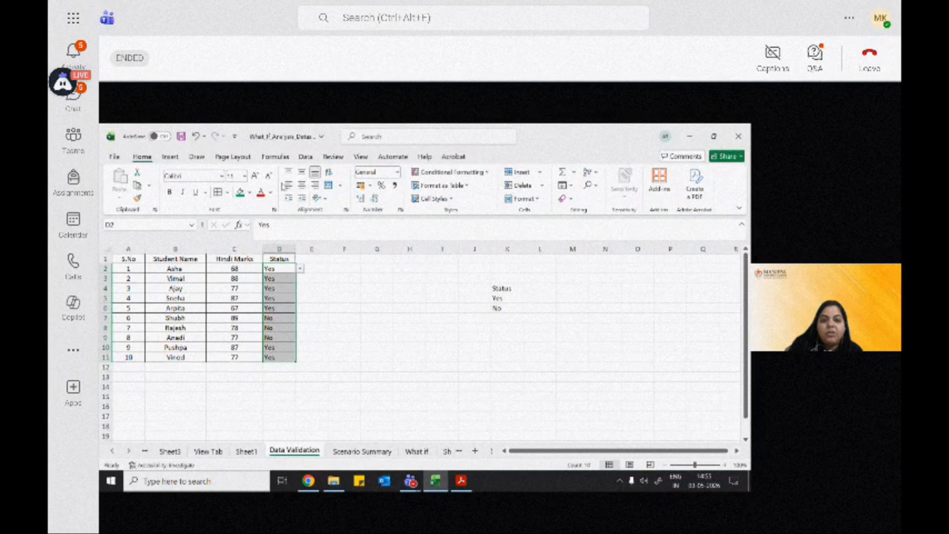
left_click(302, 186)
Step: Add the header DOB in cell E1, beside Status
left_click(315, 261)
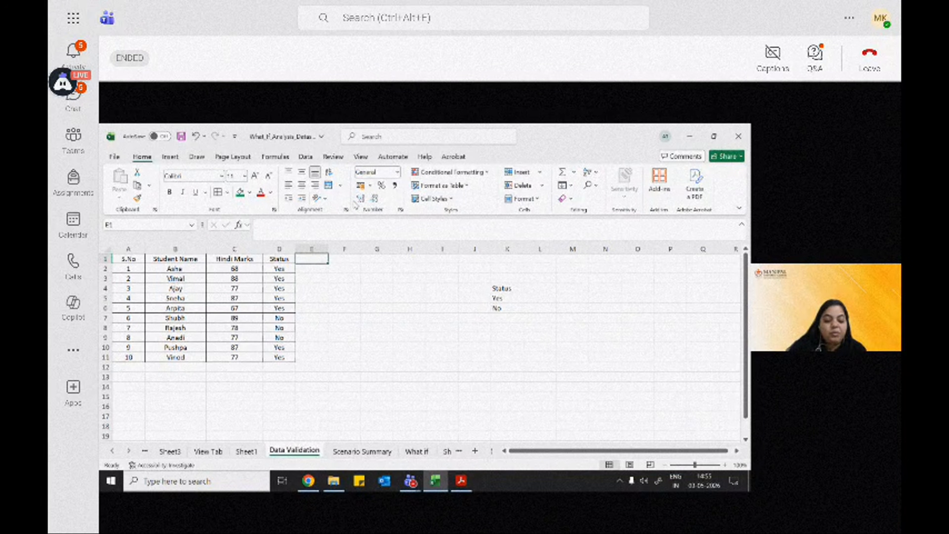
type("Da")
key("BackSpace")
key("BackSpace")
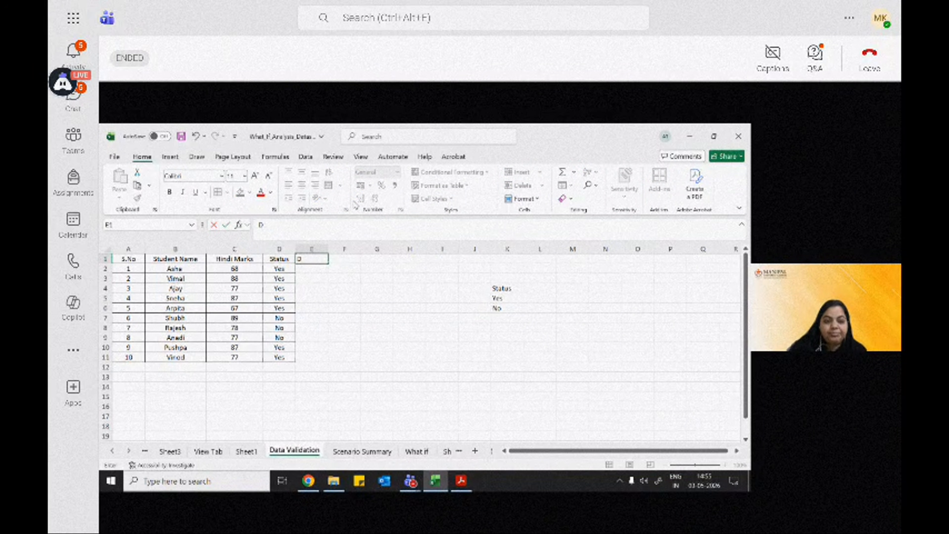
type("OB")
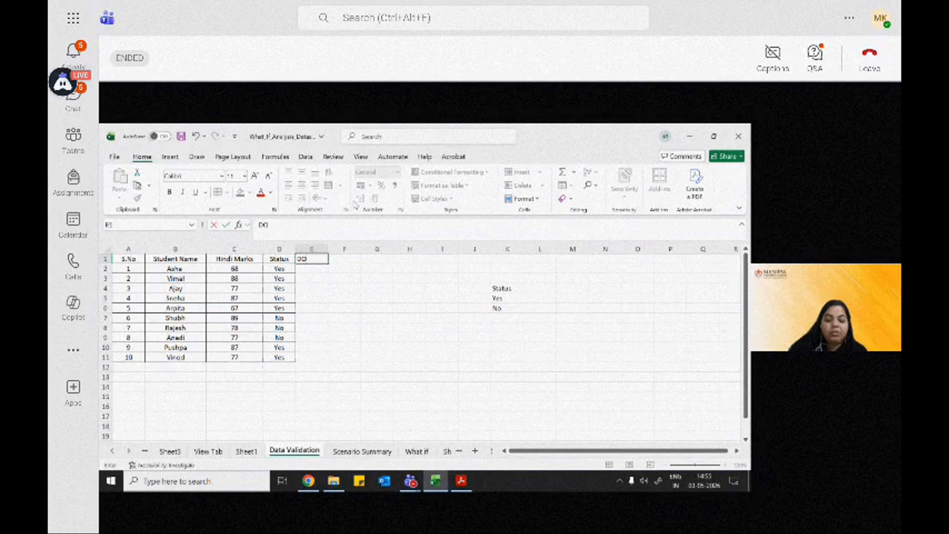
left_click(314, 267)
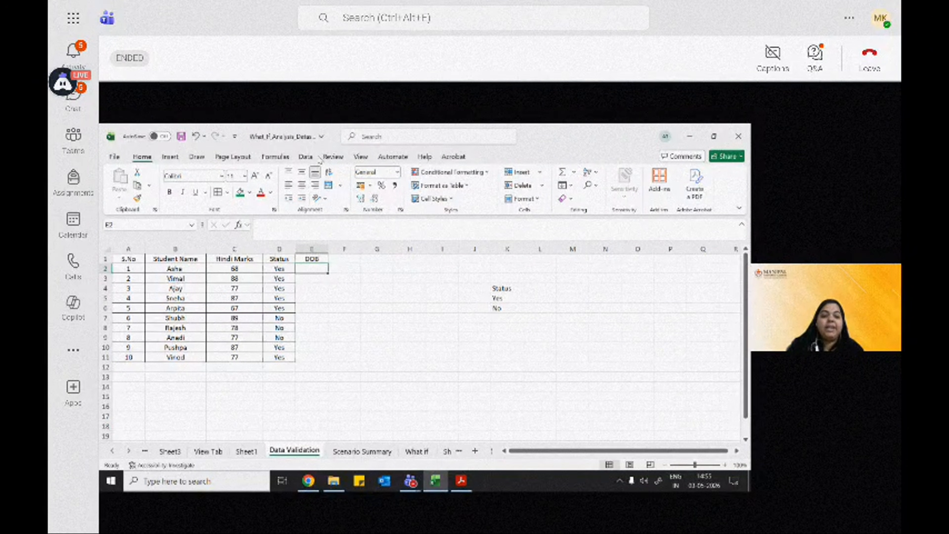
Step: Start a data validation rule for cell E2 under DOB that allows only Date values
left_click(306, 157)
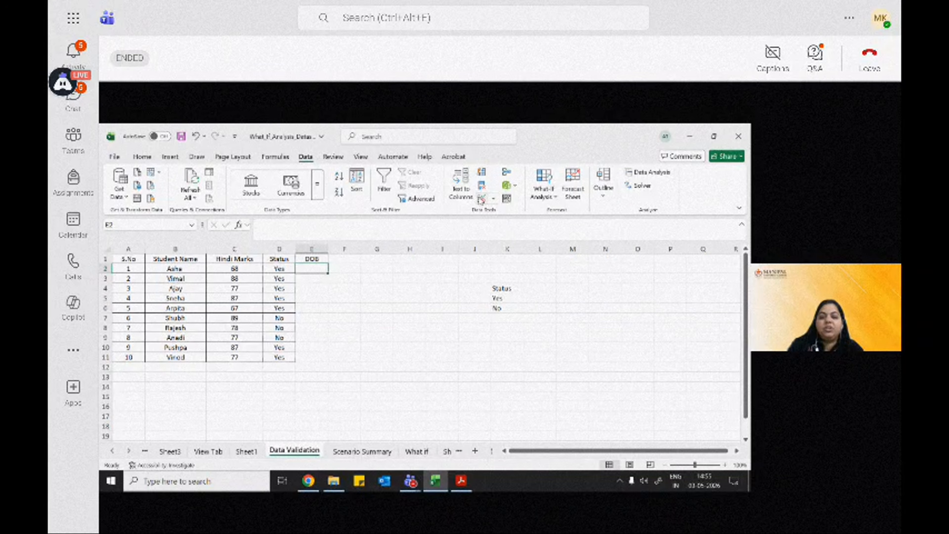
left_click(481, 199)
left_click_drag(344, 234, 538, 235)
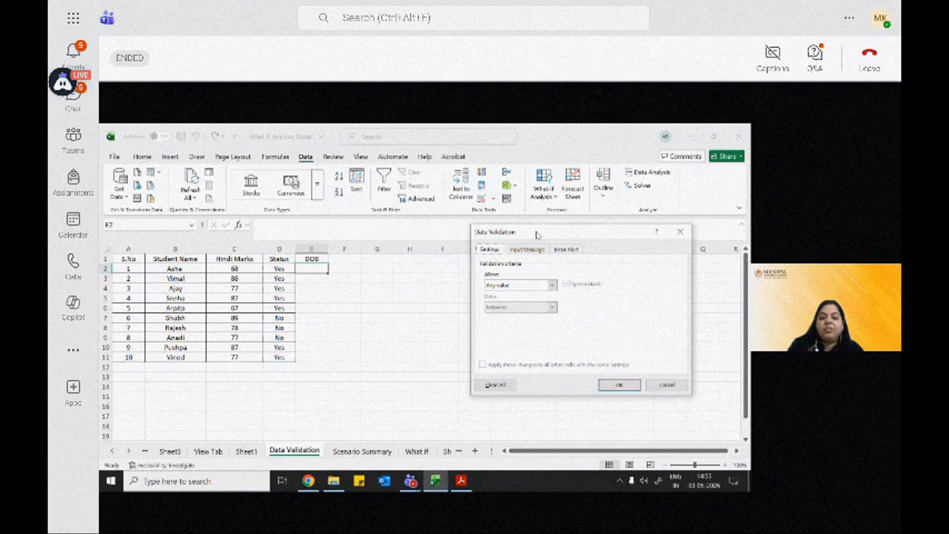
left_click(504, 287)
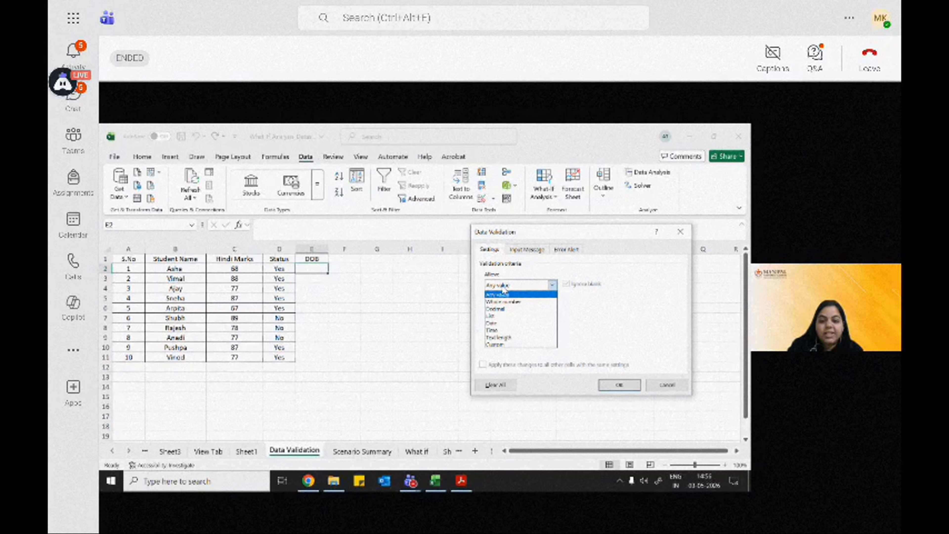
left_click(492, 323)
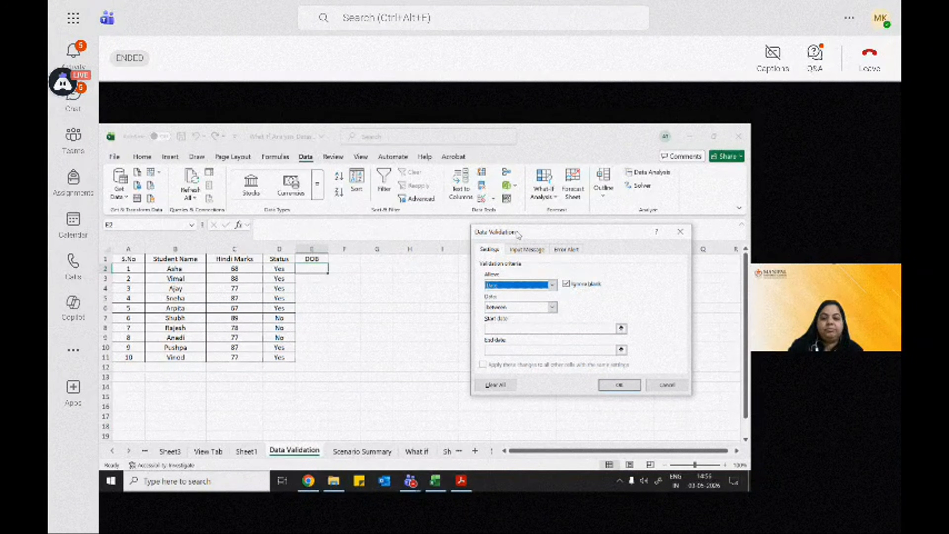
left_click_drag(520, 234, 405, 215)
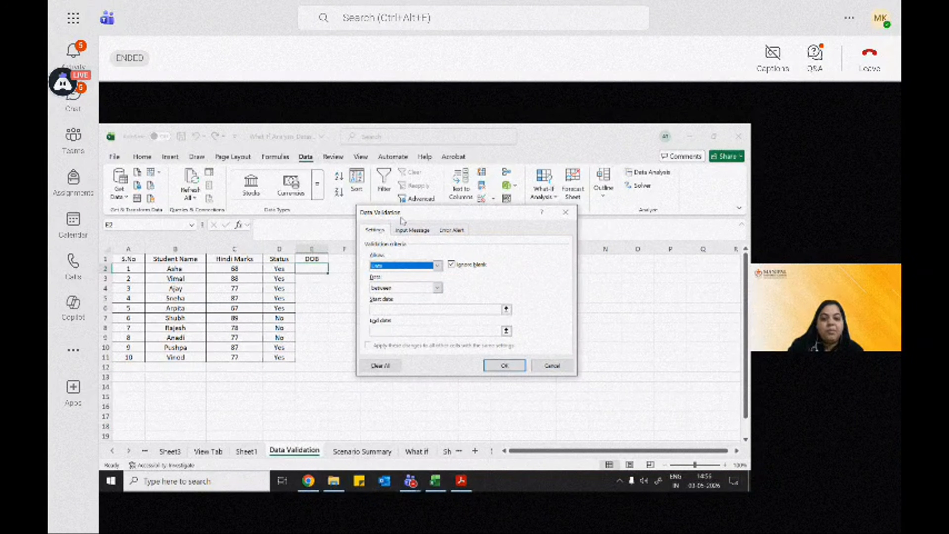
Step: Set the E2 date rule's start date to 1/1/2020 and end date to 31/12/2020, and apply it
left_click(408, 311)
type("1/")
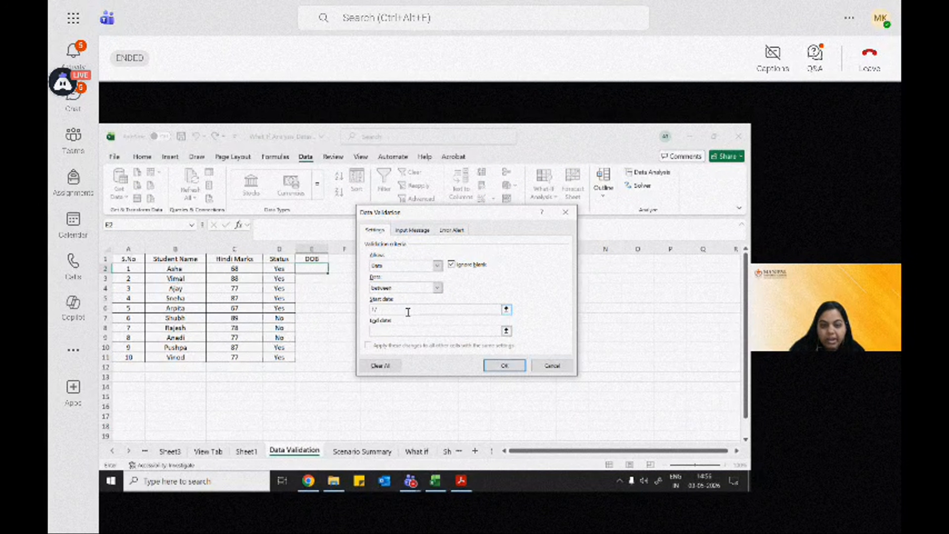
type("1/2020")
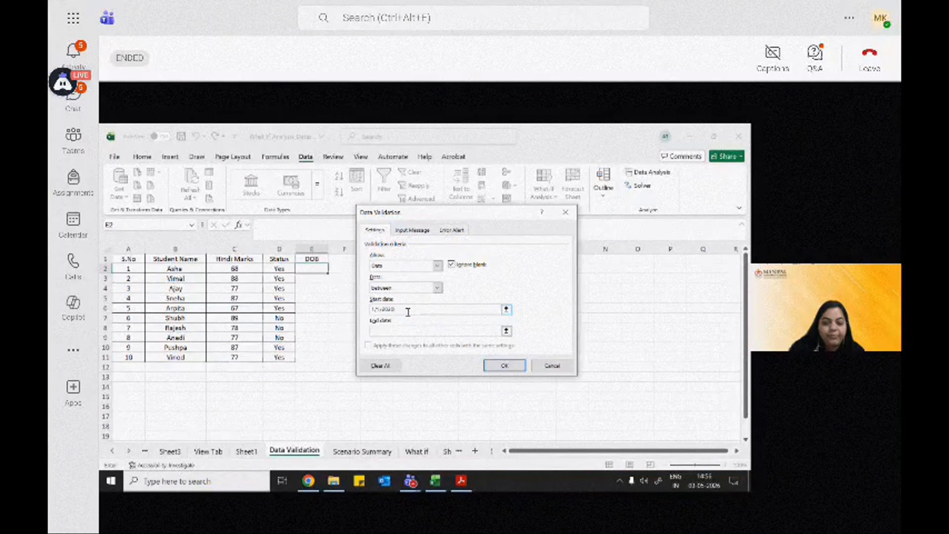
left_click(373, 331)
type("31/12")
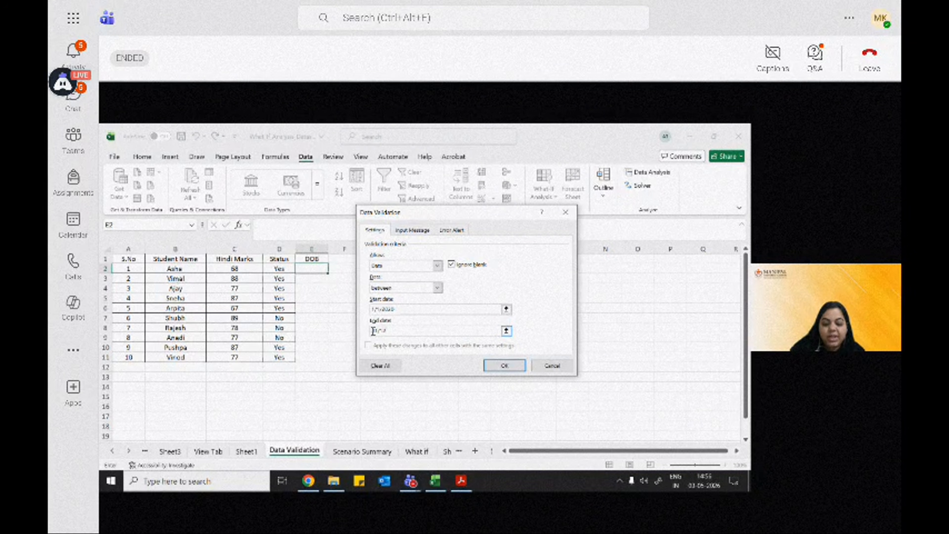
type("/2026")
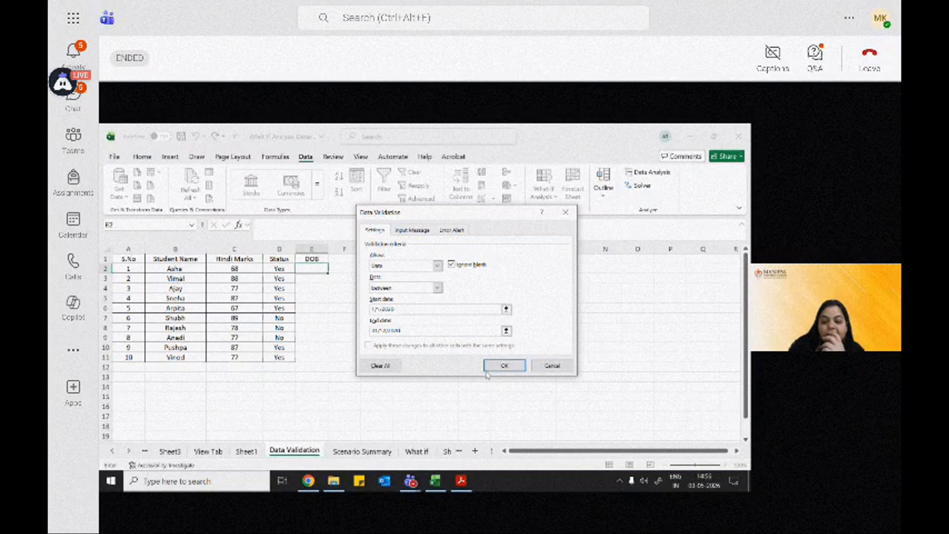
left_click(499, 366)
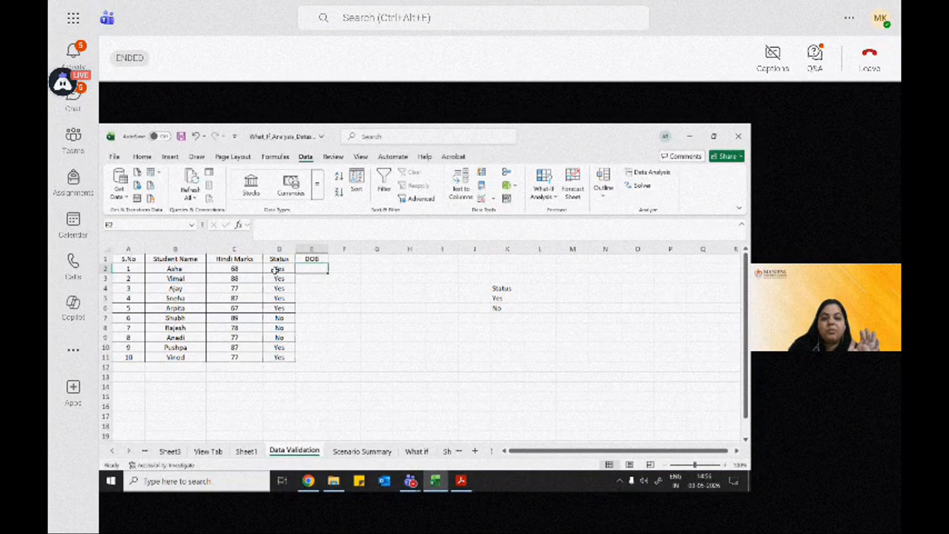
Step: Test the DOB rule by entering a date earlier than the allowed start date in E2, and choose to retry the entry
double_click(308, 269)
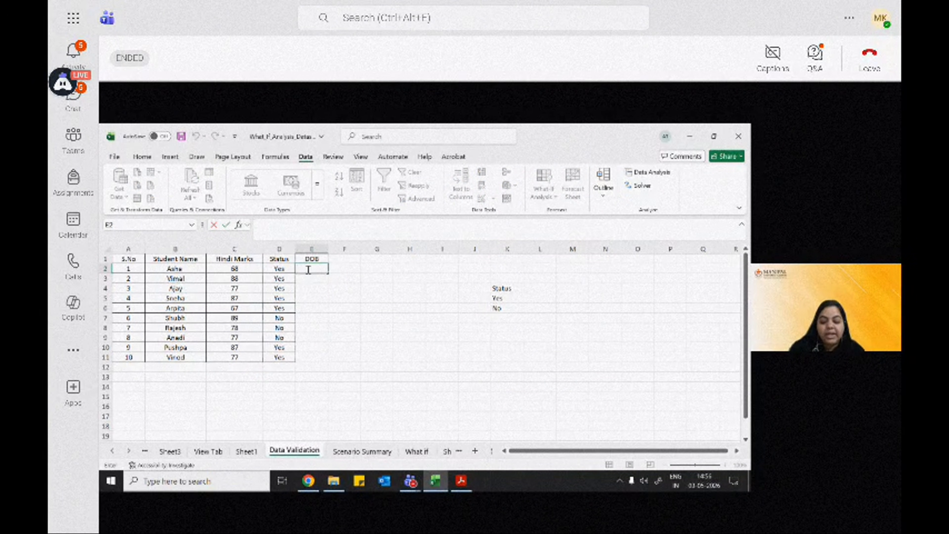
type("13/5/")
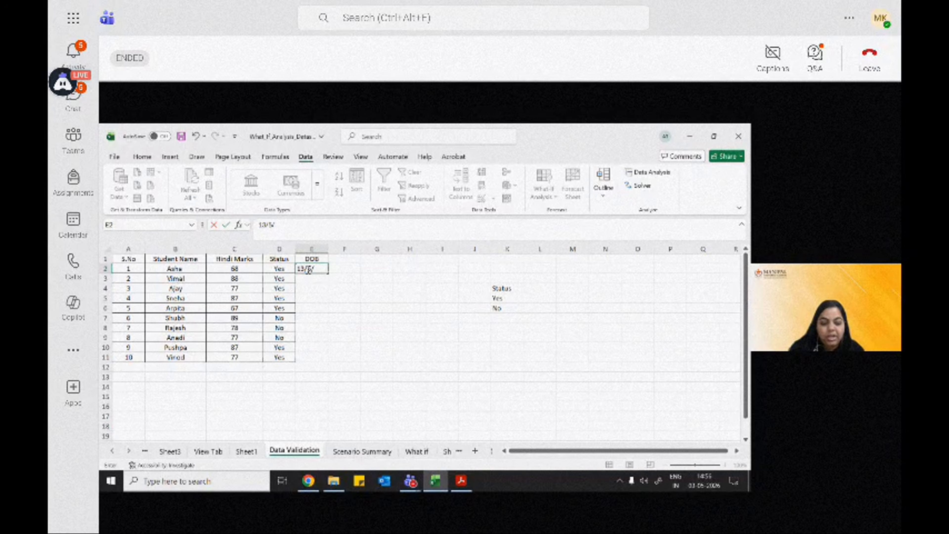
type("2019")
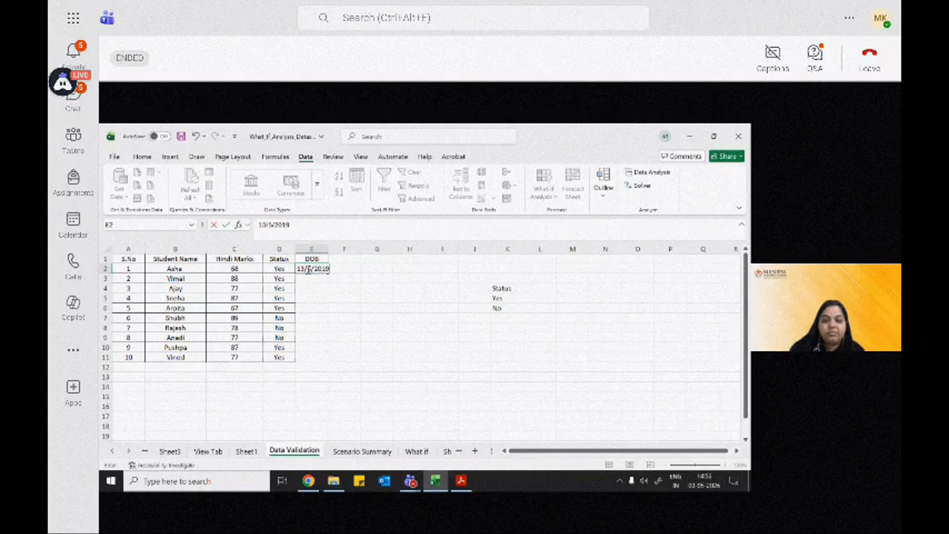
key("Return")
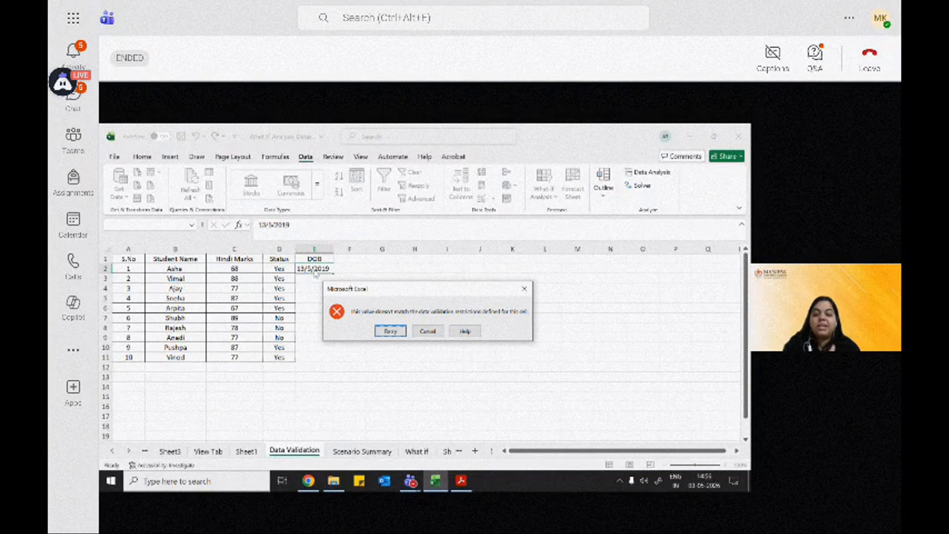
left_click(391, 332)
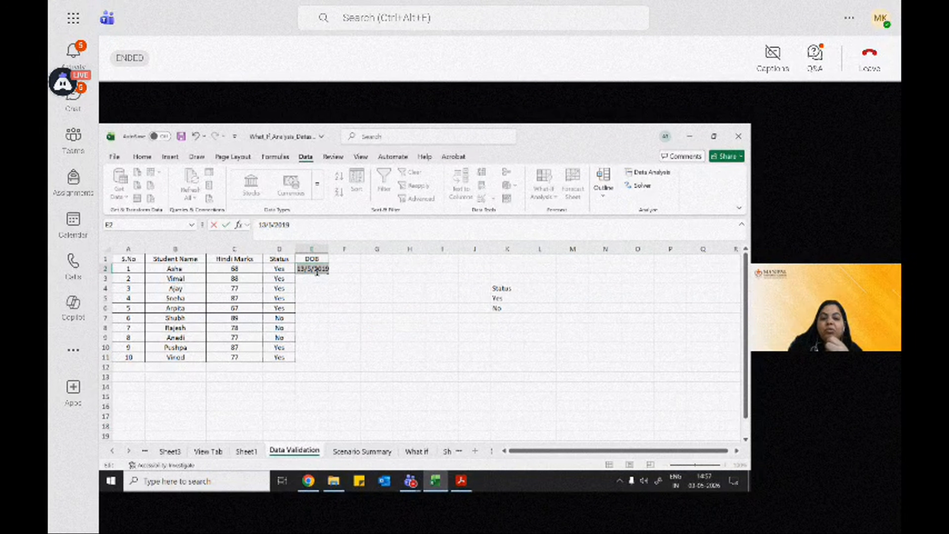
Step: Correct the year of the DOB entry in E2 to fall within the allowed range, and widen column E slightly
left_click(331, 268)
key("BackSpace")
key("BackSpace")
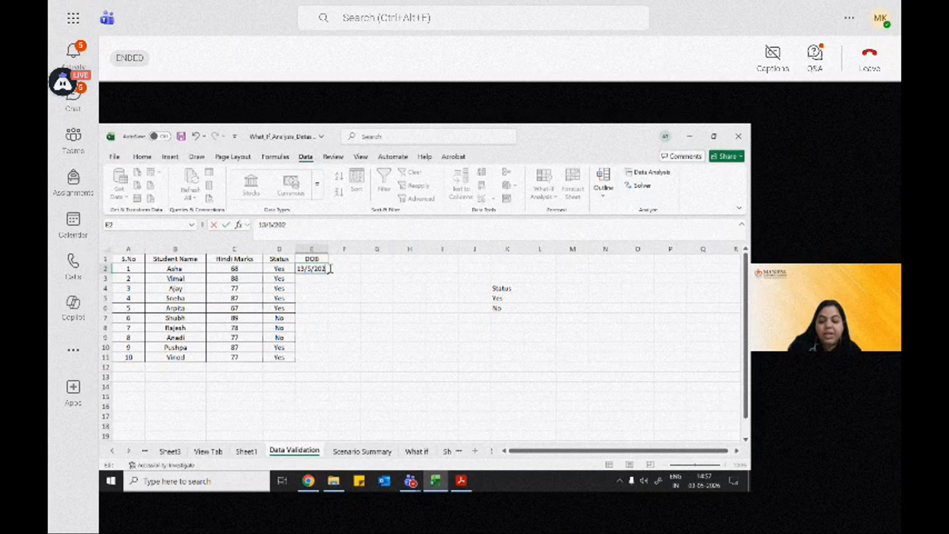
type("20")
key("Return")
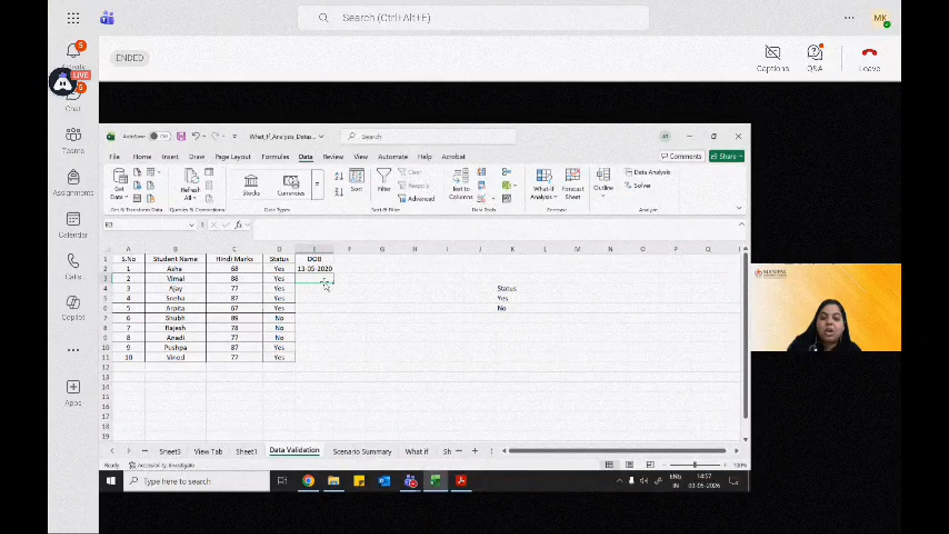
left_click_drag(335, 250, 343, 249)
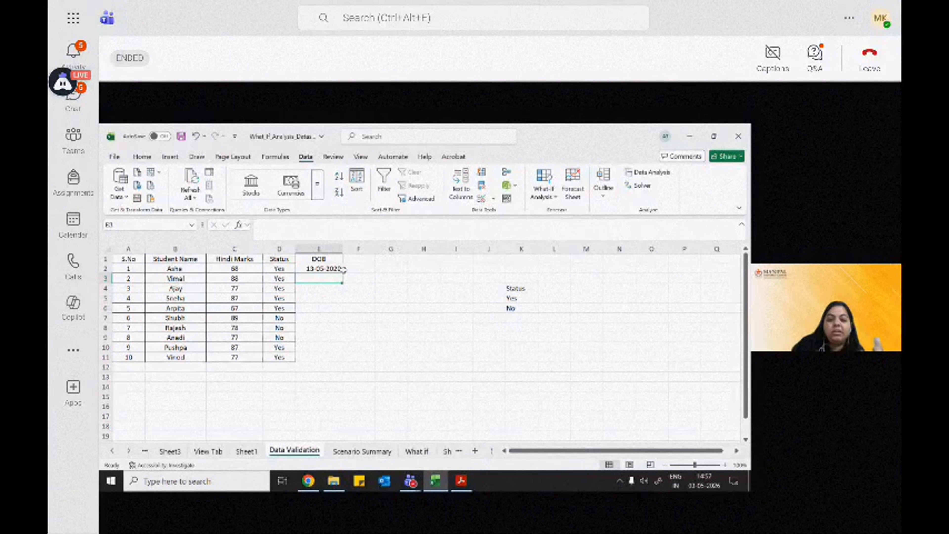
left_click(325, 268)
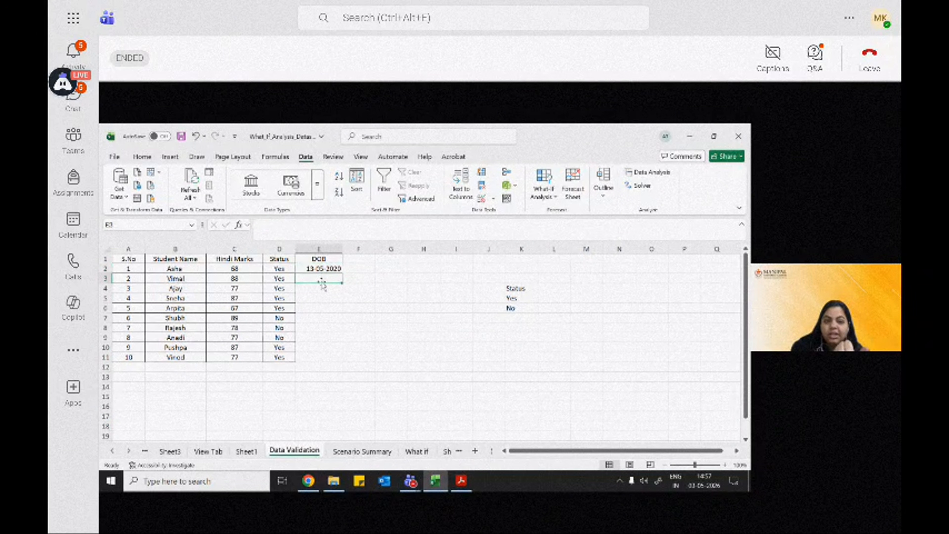
Step: Add the header Class in cell F1, beside DOB
left_click(361, 259)
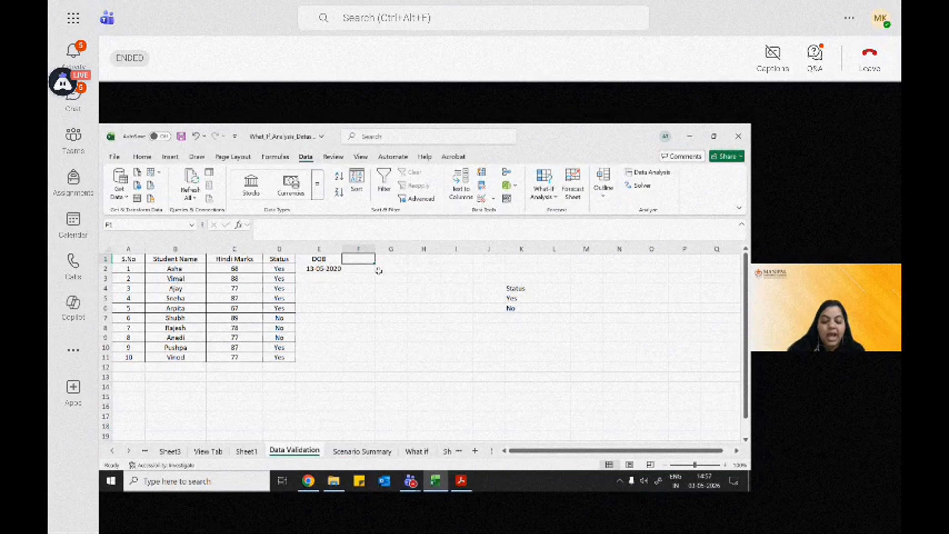
type("Cla")
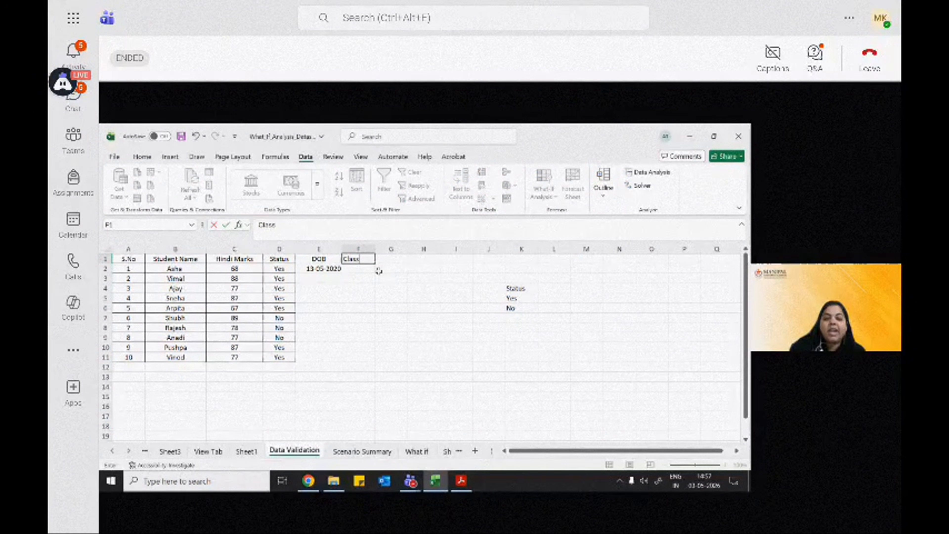
type("ss")
left_click(344, 272)
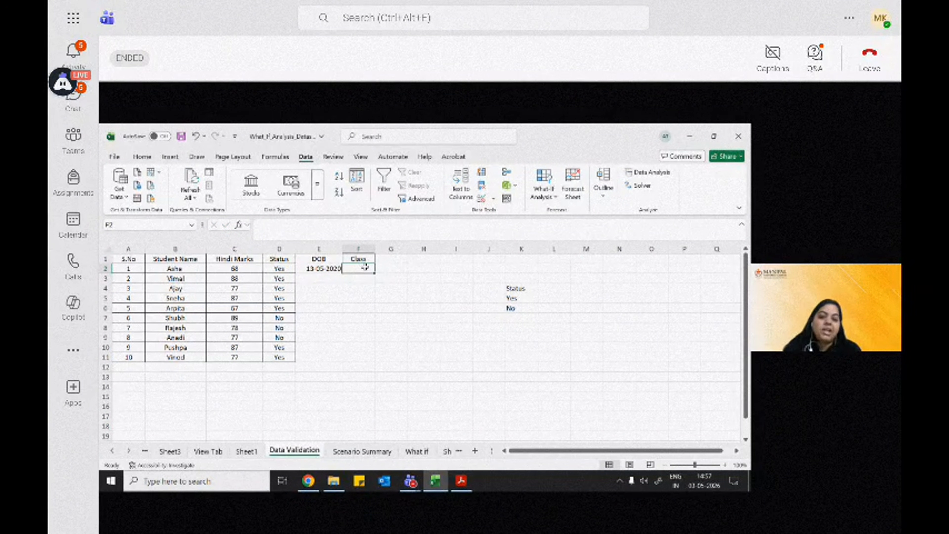
Step: Create a source list beside the Status list, with the header Class in L4 and I, II, III, IV and V in L5:L9
left_click(552, 288)
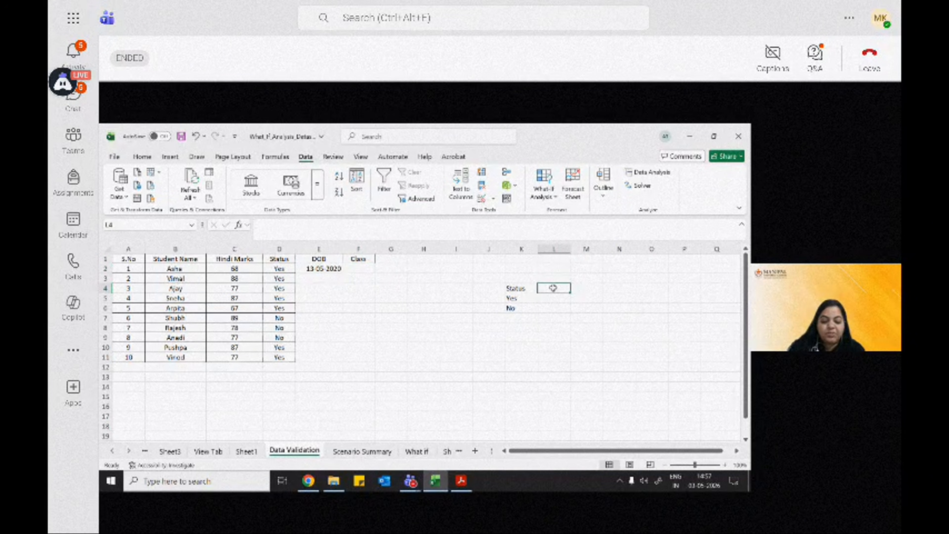
type("Class")
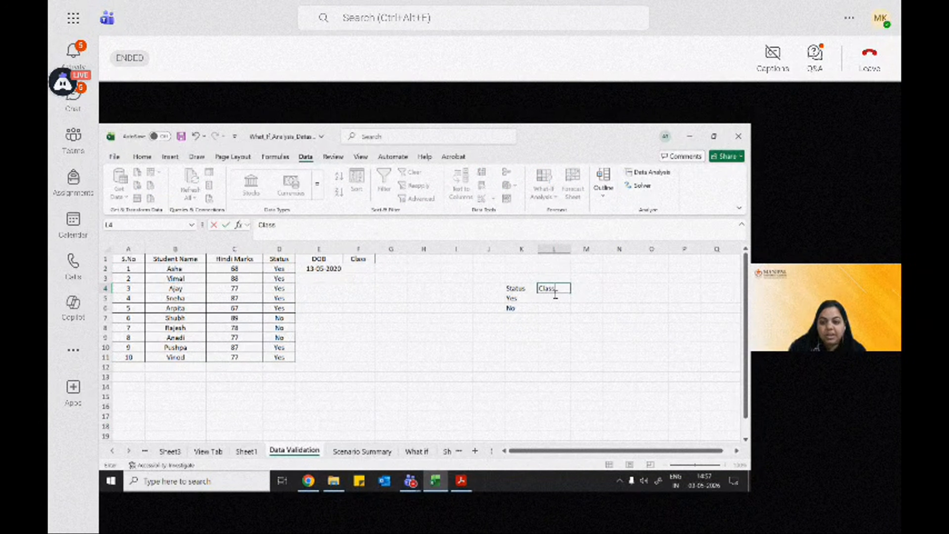
left_click(555, 298)
type("I")
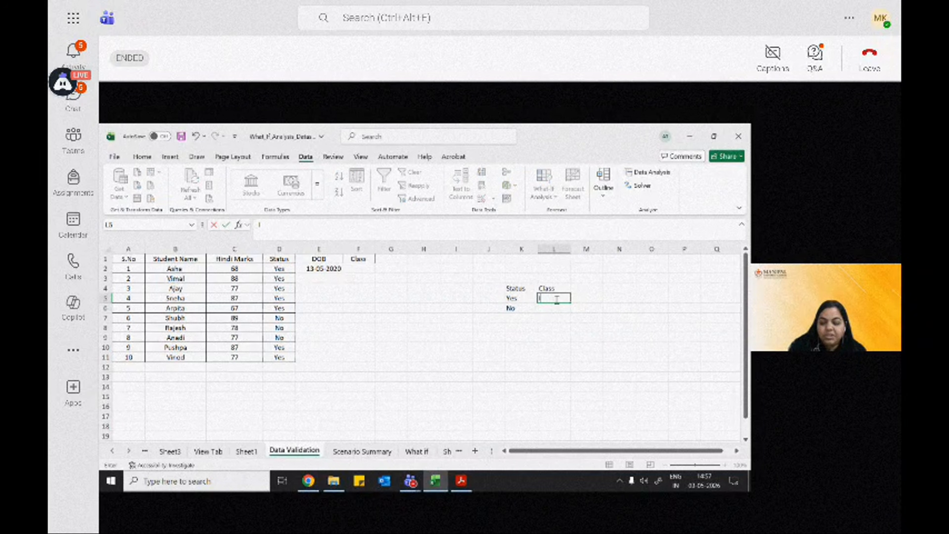
left_click(558, 308)
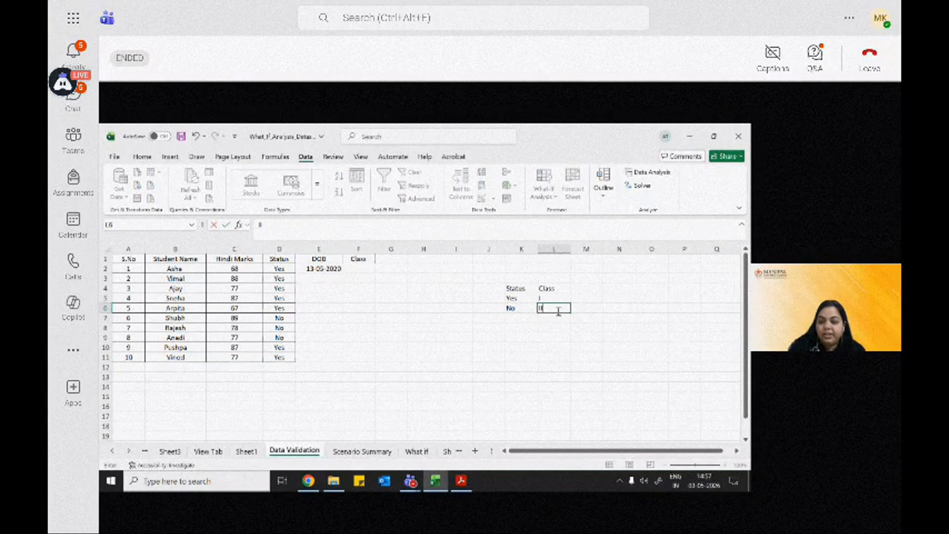
type("II")
left_click(556, 318)
type("I")
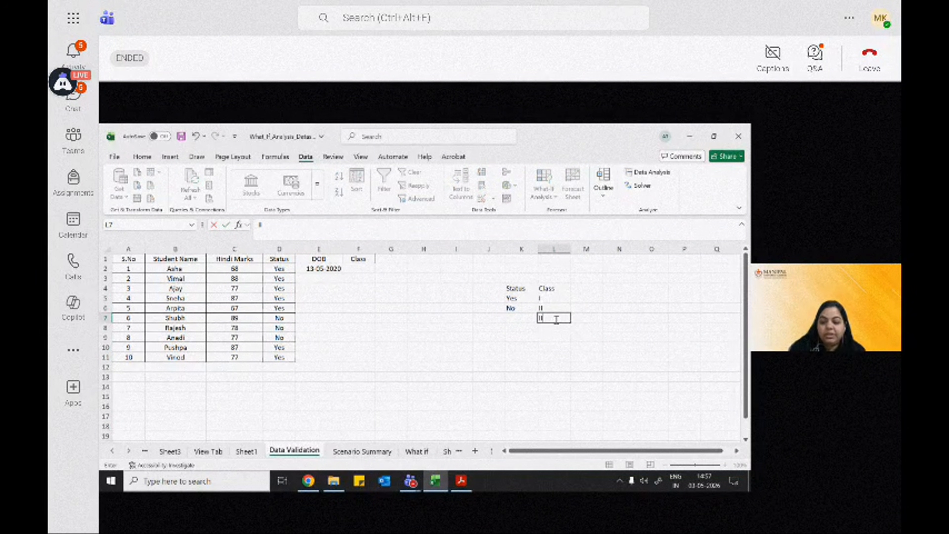
type("II")
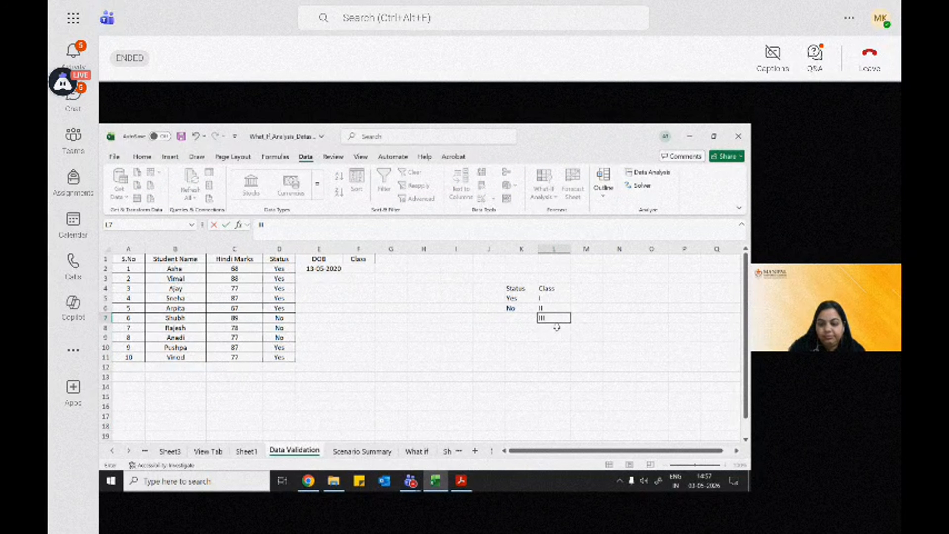
left_click(556, 328)
type("IV")
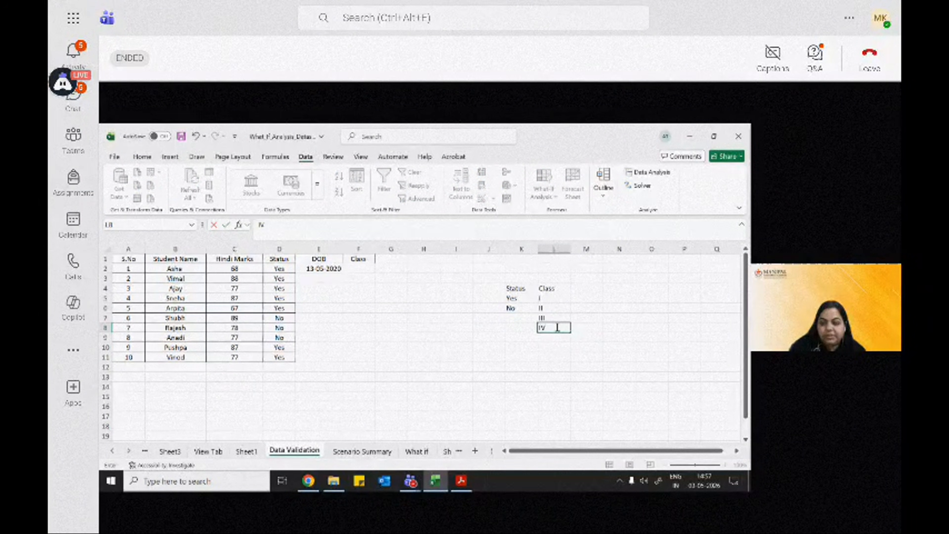
left_click(553, 337)
type("V")
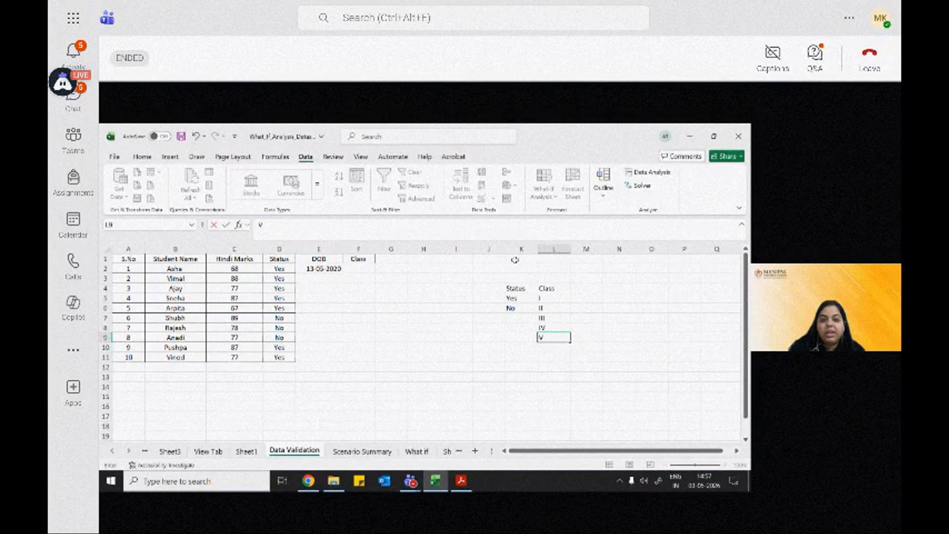
Step: Start a List-type data validation rule for the Class cells F2:F11
left_click(358, 268)
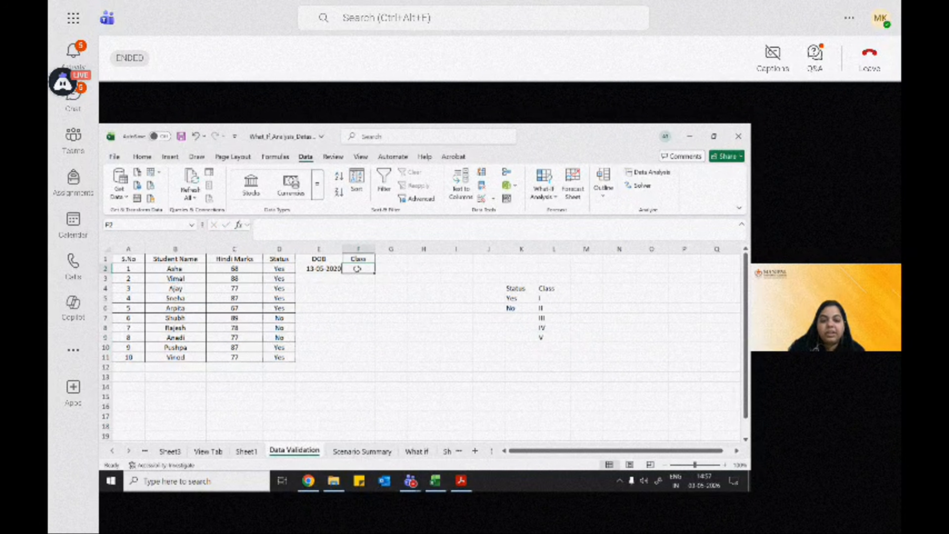
left_click_drag(358, 269, 357, 356)
left_click(481, 198)
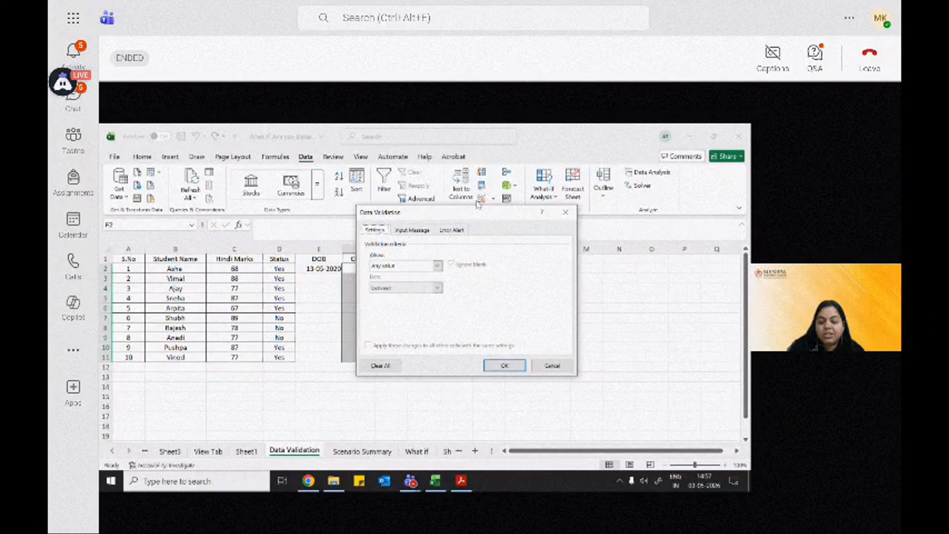
left_click(421, 265)
left_click(400, 296)
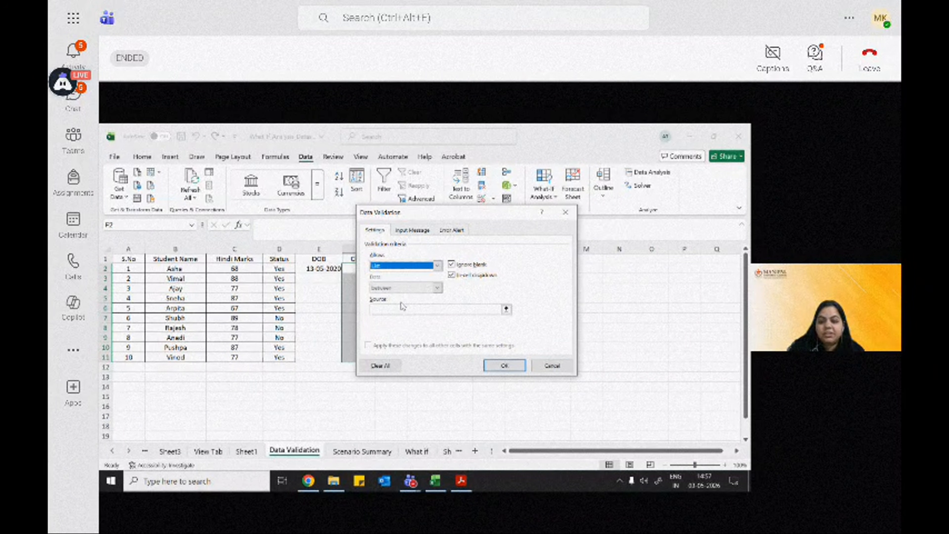
left_click(507, 309)
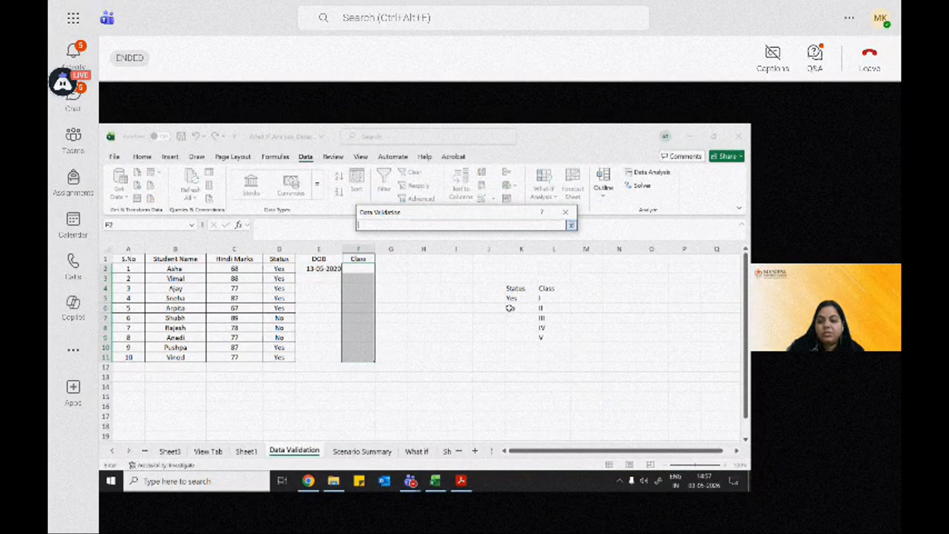
Step: Set the source of the Class list to L5:L9 and apply the validation rule
left_click_drag(541, 298, 551, 337)
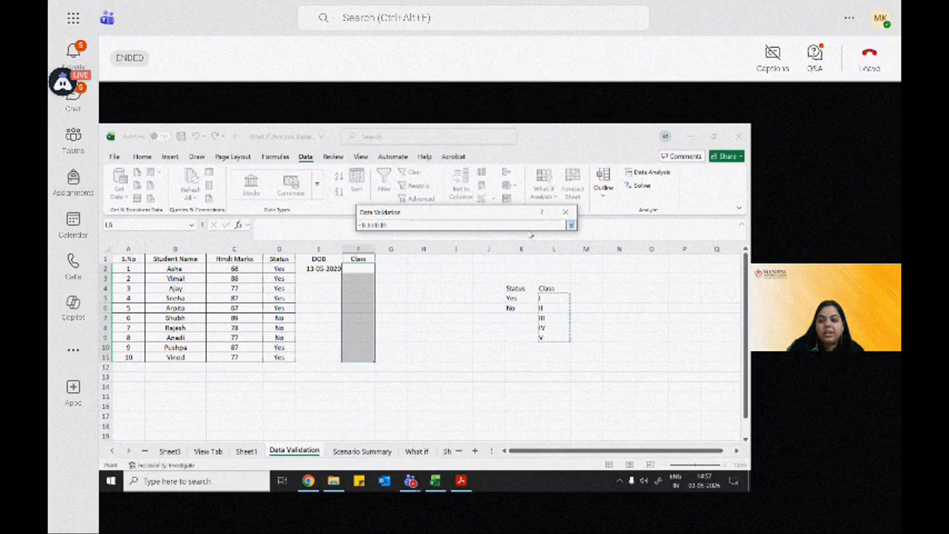
left_click(524, 226)
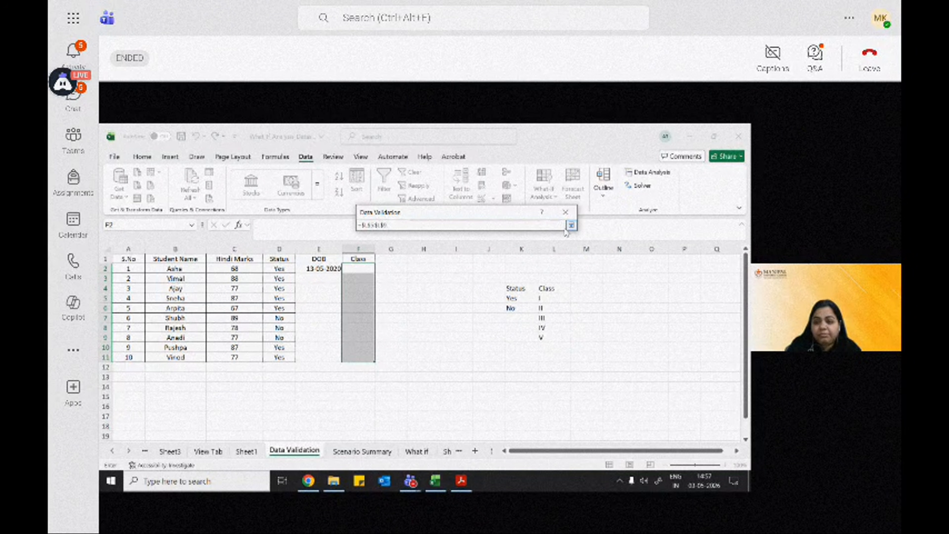
left_click_drag(553, 298, 554, 336)
key("BackSpace")
key("BackSpace")
key("BackSpace")
key("BackSpace")
key("BackSpace")
key("BackSpace")
key("BackSpace")
key("BackSpace")
key("BackSpace")
key("BackSpace")
key("BackSpace")
key("BackSpace")
key("BackSpace")
key("BackSpace")
key("BackSpace")
key("BackSpace")
key("BackSpace")
key("BackSpace")
key("BackSpace")
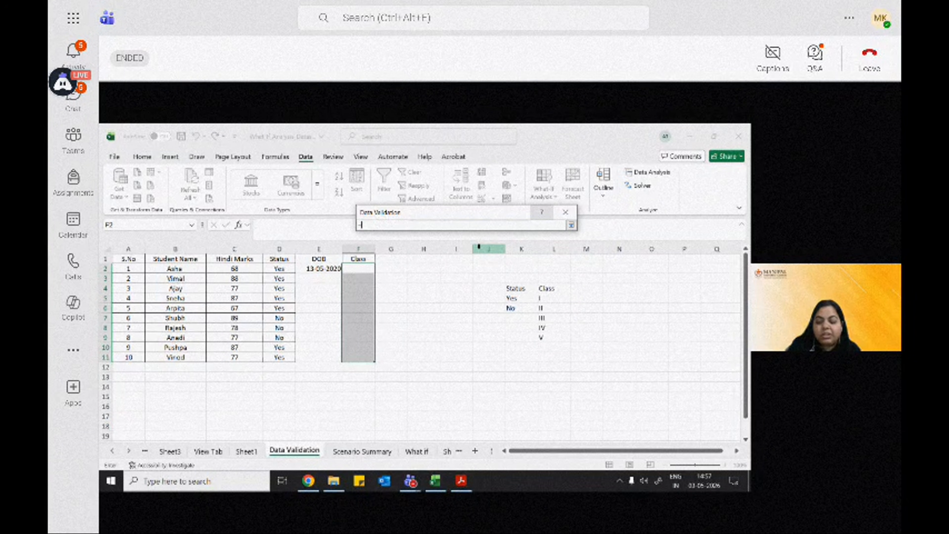
left_click_drag(553, 299, 556, 338)
left_click(504, 366)
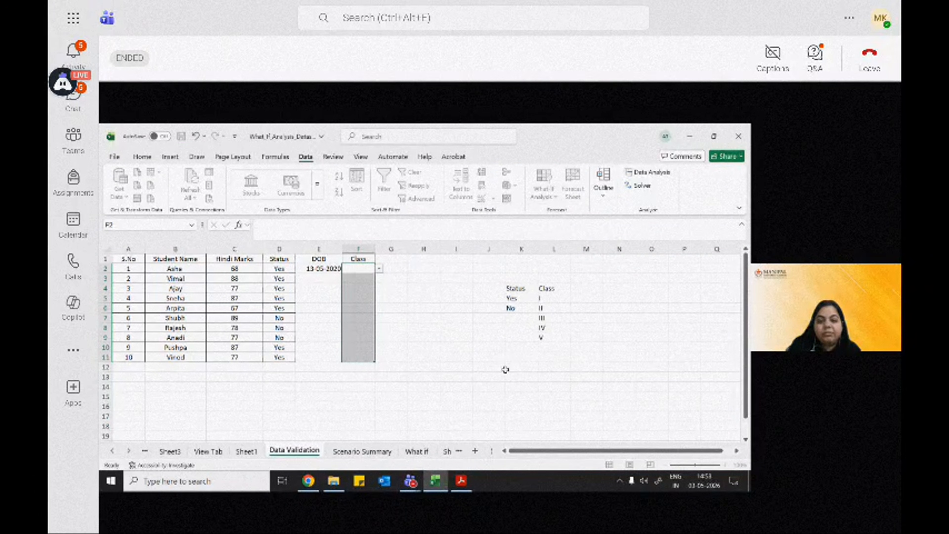
Step: Choose II for F2 and III for F3 from the Class dropdown lists
left_click(380, 269)
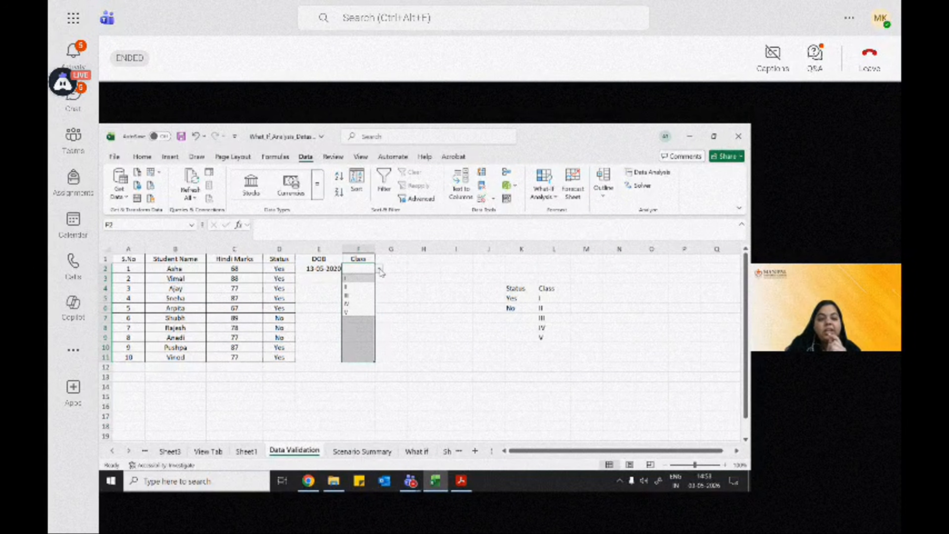
left_click(371, 287)
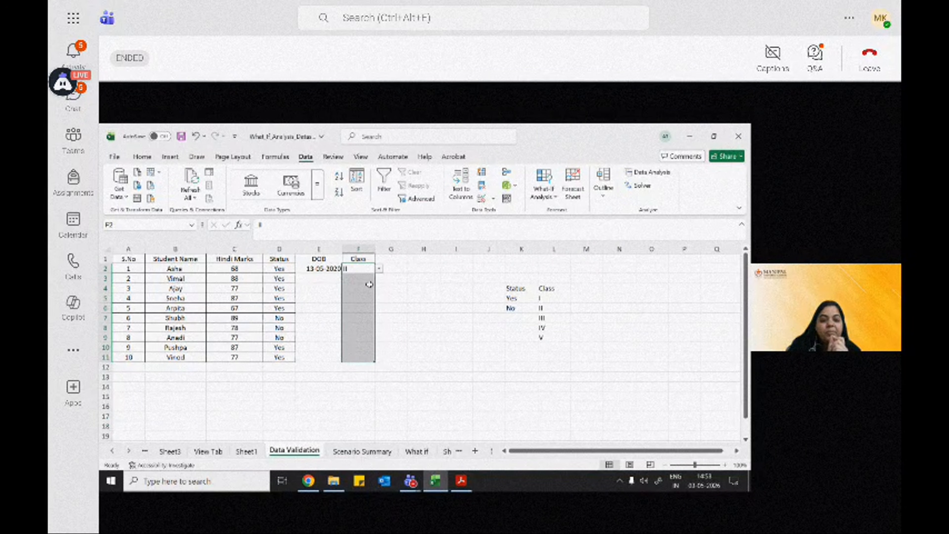
left_click(372, 287)
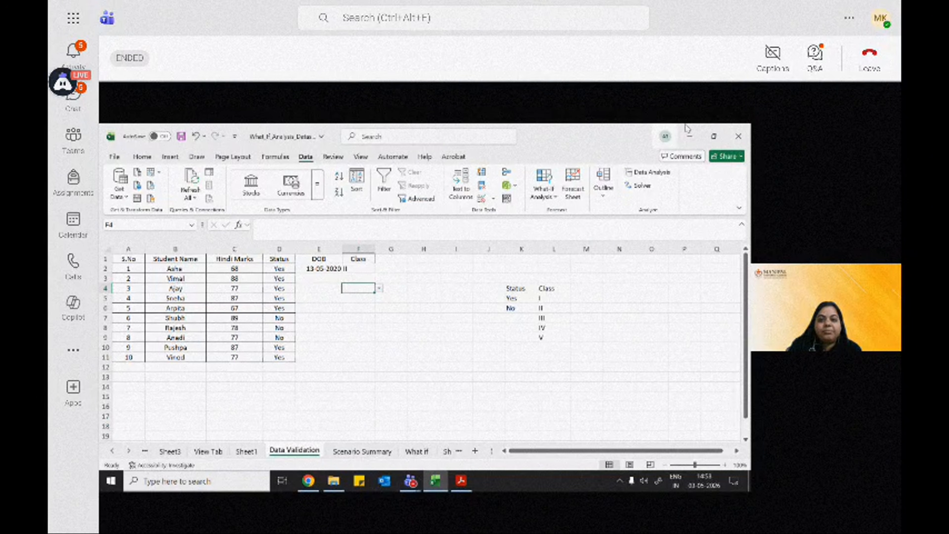
left_click(460, 137)
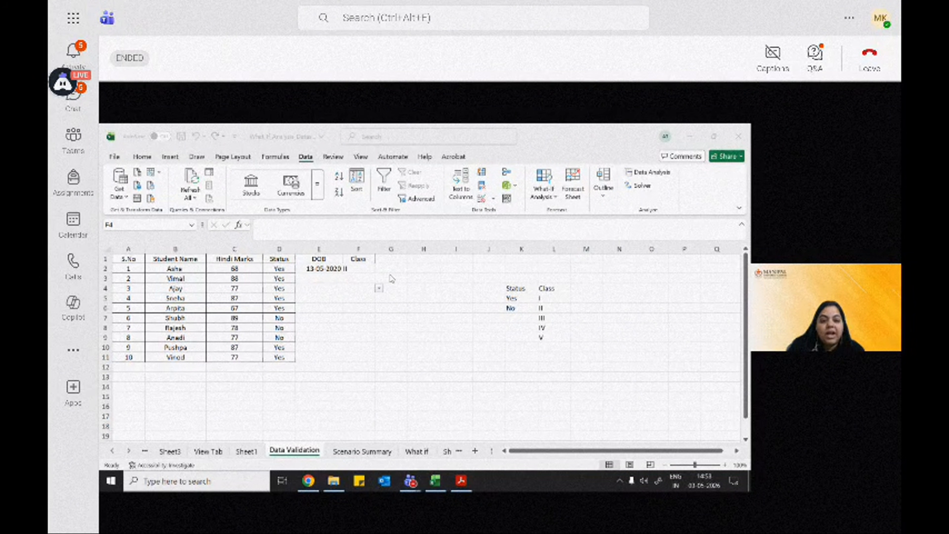
left_click(372, 278)
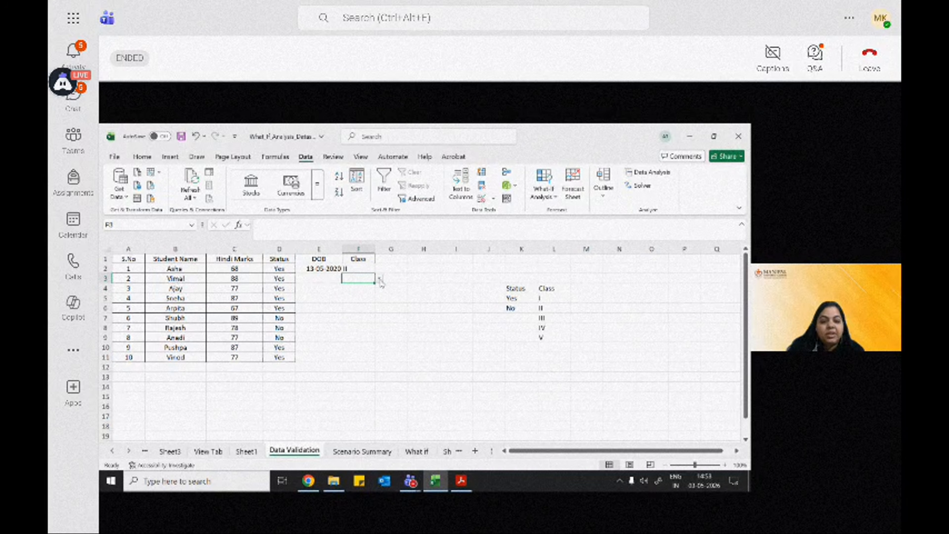
left_click(379, 286)
left_click(355, 304)
Step: Choose III for F4, IV for F5 and V for F6 from the Class dropdown lists, and highlight F2:F6
left_click(369, 290)
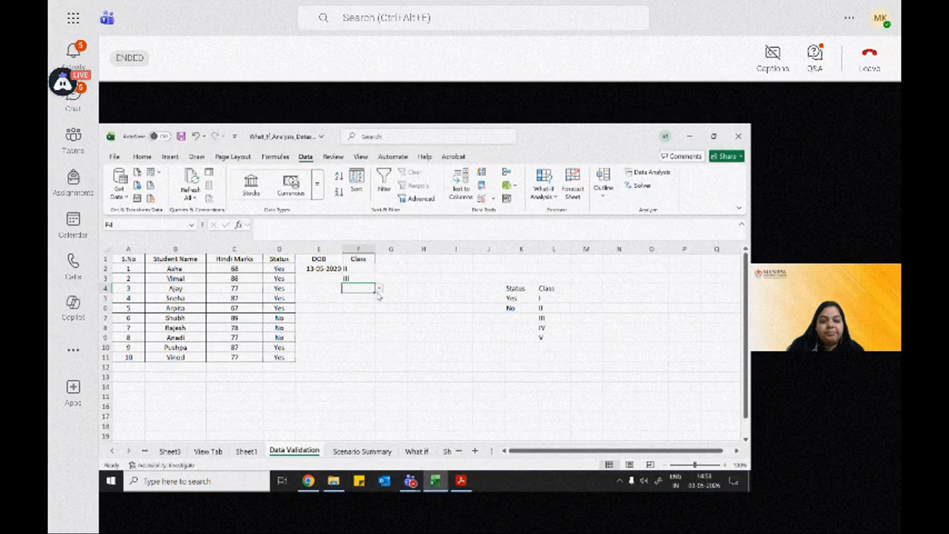
left_click(379, 288)
left_click(359, 315)
left_click(366, 298)
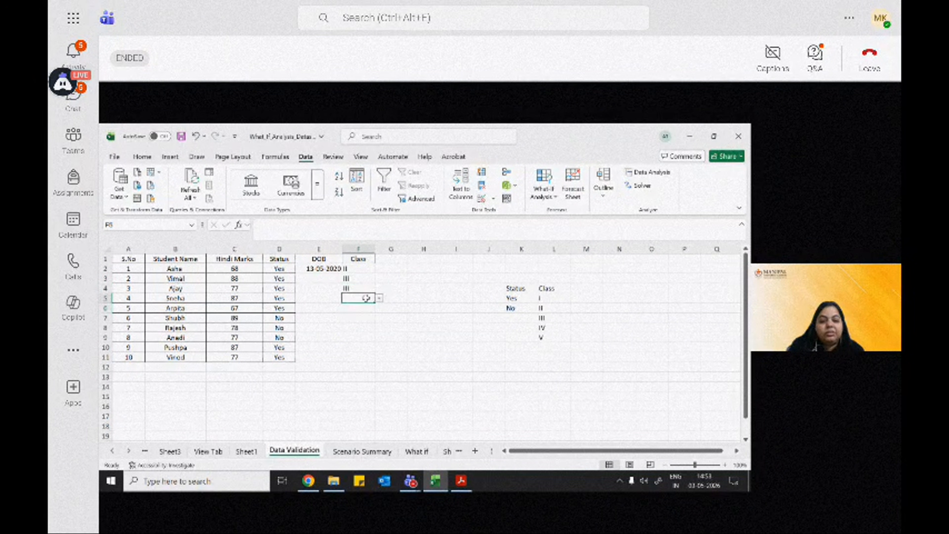
left_click(379, 298)
left_click(360, 336)
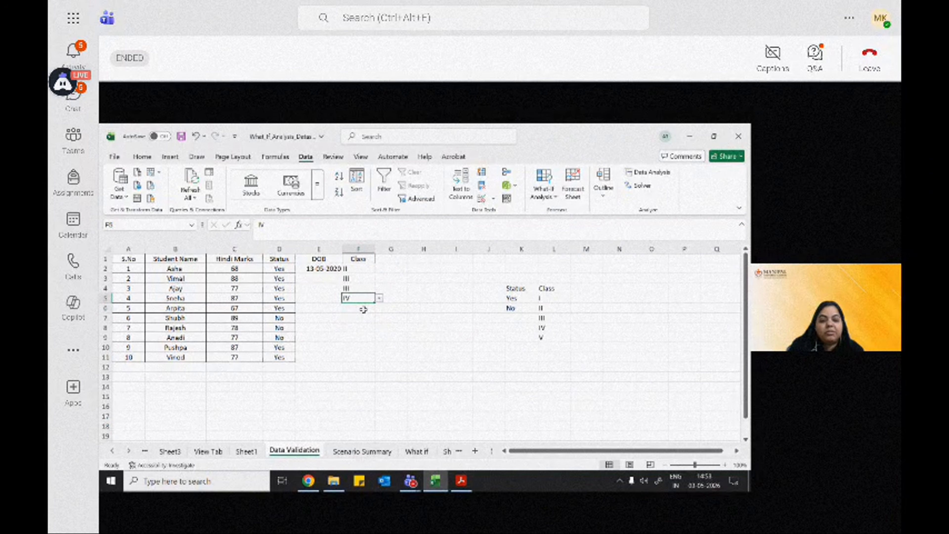
left_click(363, 308)
left_click(379, 308)
left_click(360, 353)
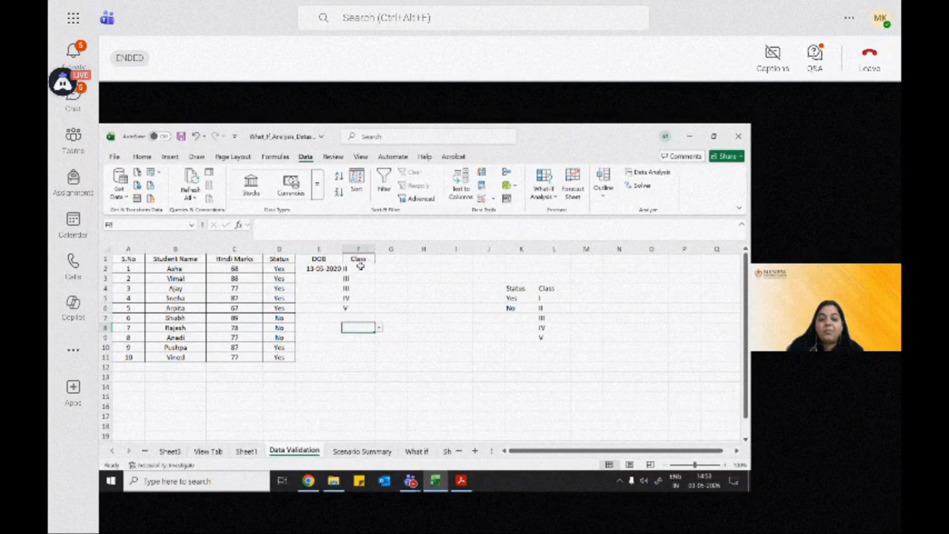
left_click_drag(359, 269, 363, 309)
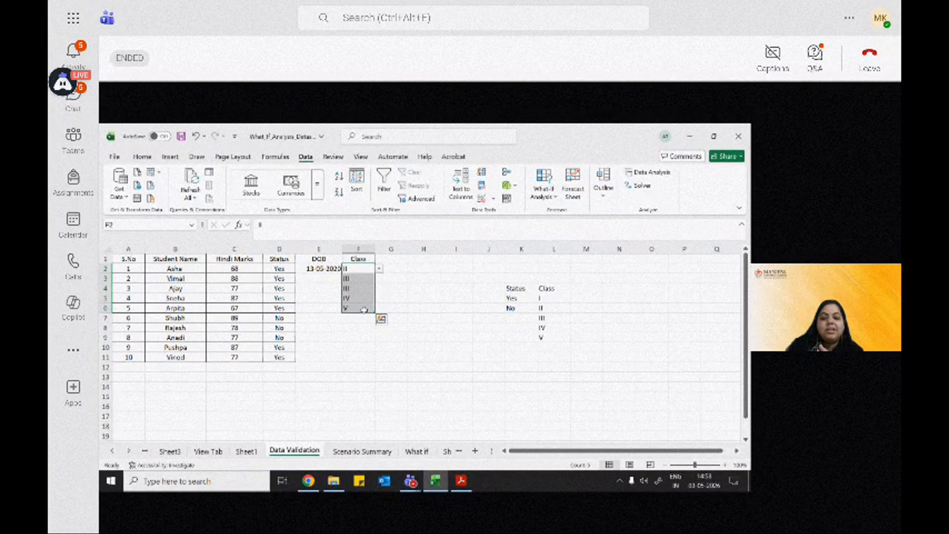
Step: Change the last class in the source list, cell L9, to VI
double_click(558, 337)
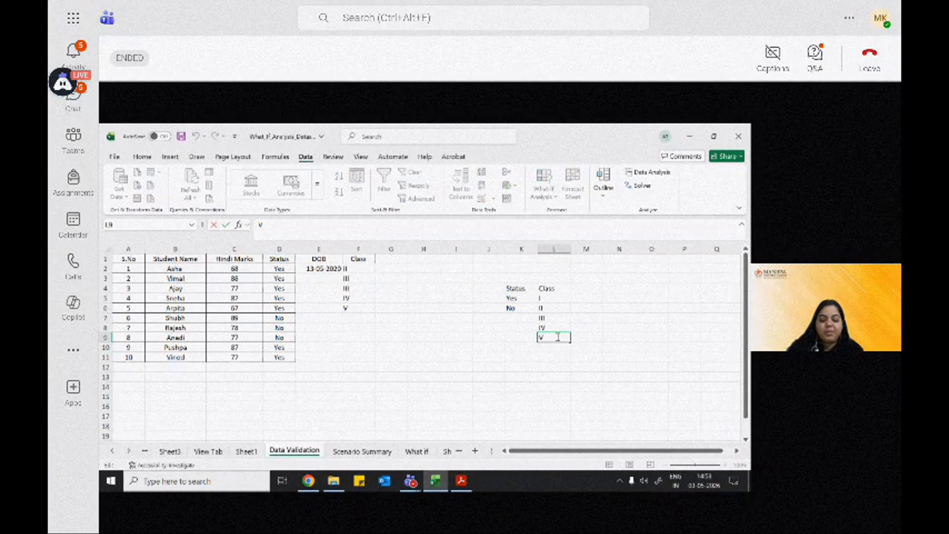
type("I")
key("Return")
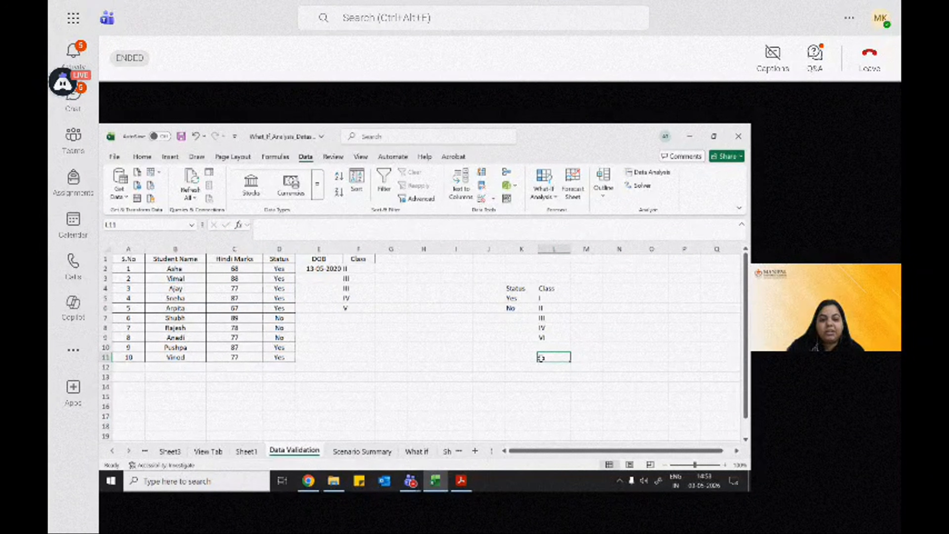
Step: Choose VI from the Class dropdown list for both F7 and F6
left_click(366, 307)
left_click(365, 317)
left_click(379, 318)
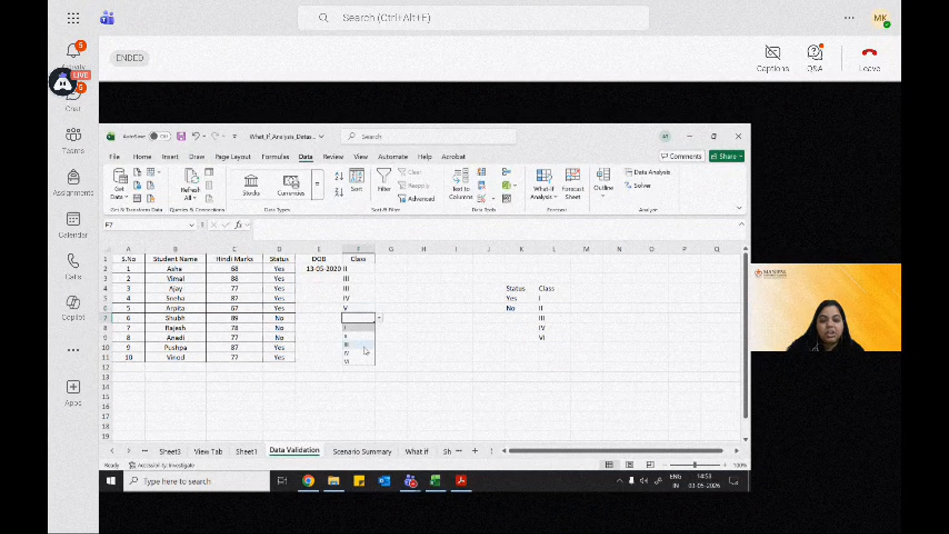
left_click(363, 361)
left_click(358, 308)
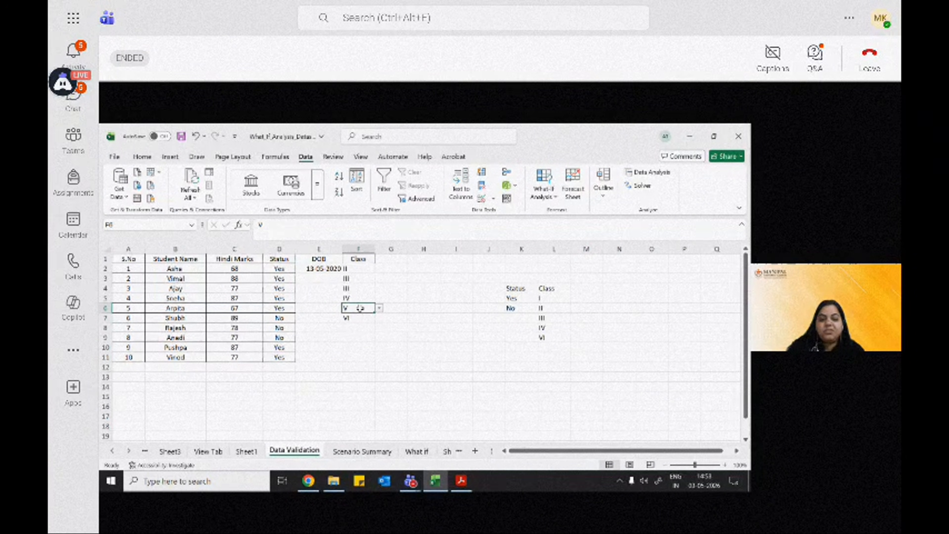
left_click(379, 307)
left_click(358, 353)
left_click(536, 361)
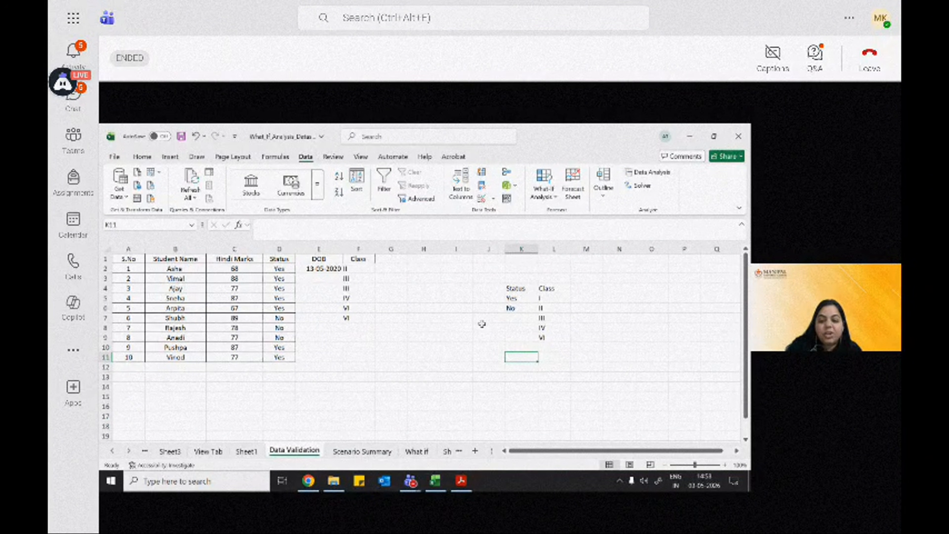
Step: Add a new worksheet and copy the Status and Class source lists from K4:L9 into it, starting at A1
left_click(475, 451)
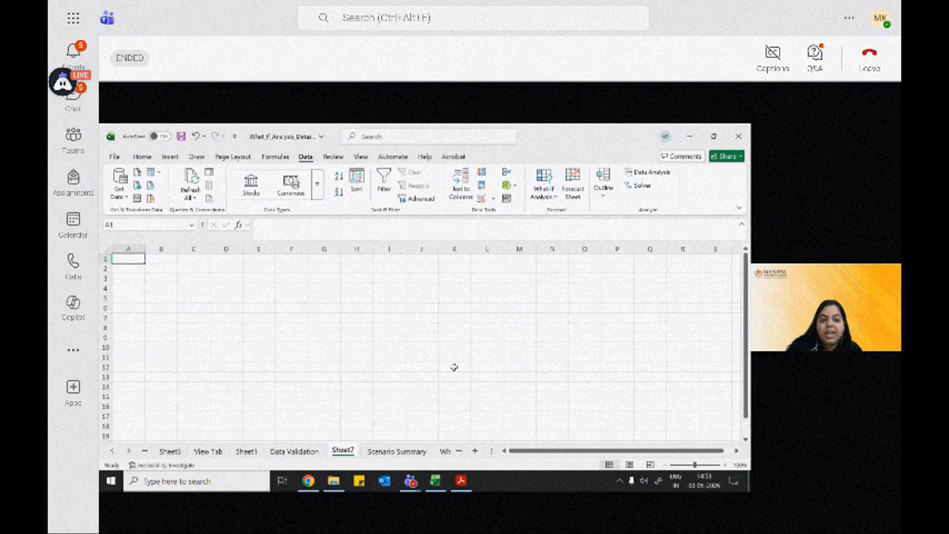
left_click(302, 452)
left_click_drag(515, 288, 554, 337)
key("ctrl+c")
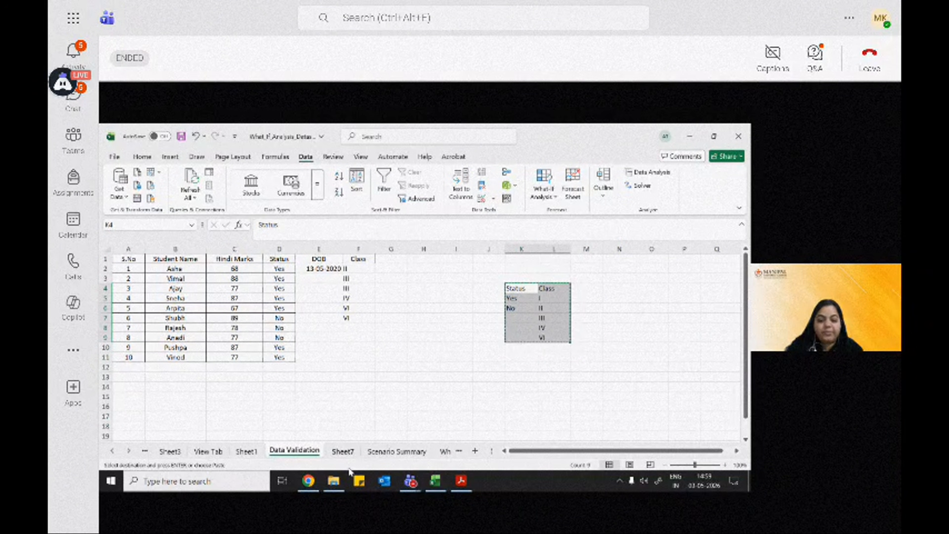
left_click(343, 450)
key("ctrl+v")
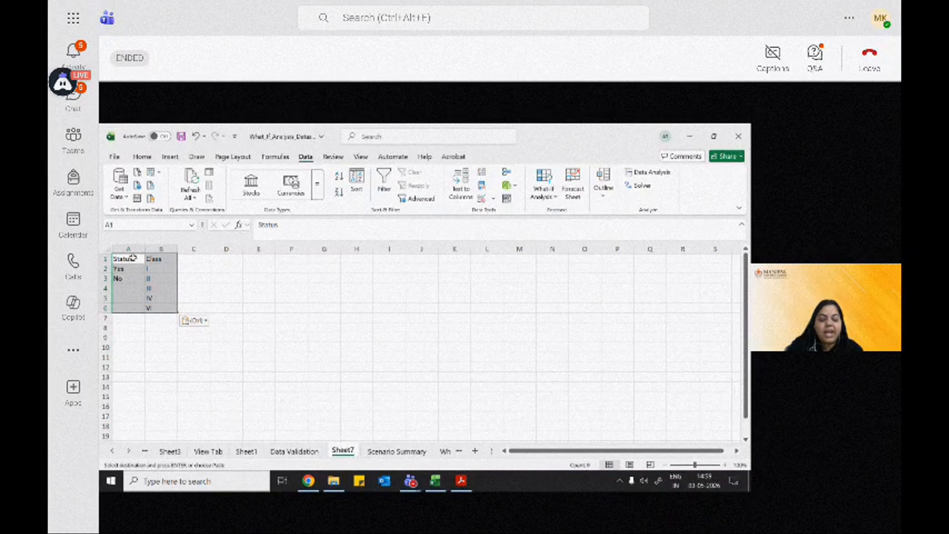
Step: Add V to the end of the Class list in cell B7 of the new sheet
left_click(163, 271)
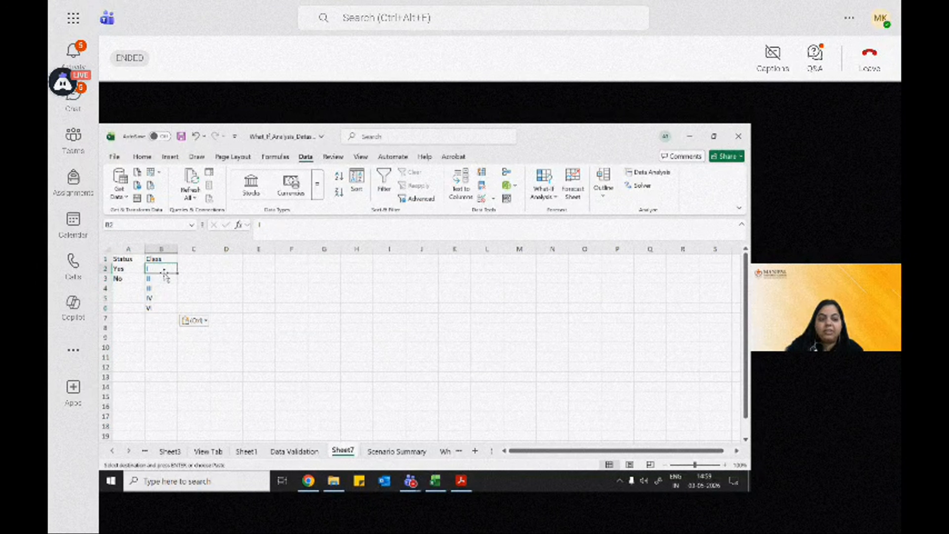
left_click(158, 319)
type("VI")
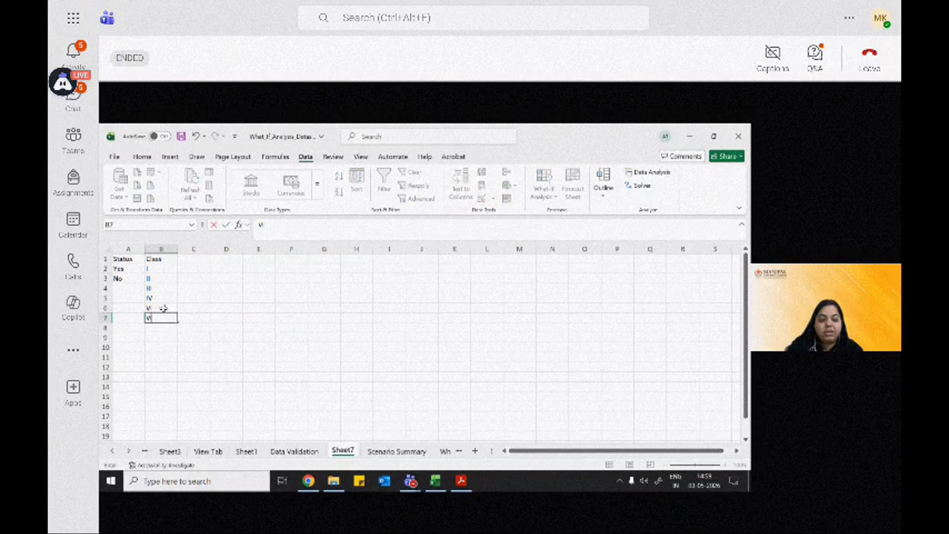
left_click(169, 340)
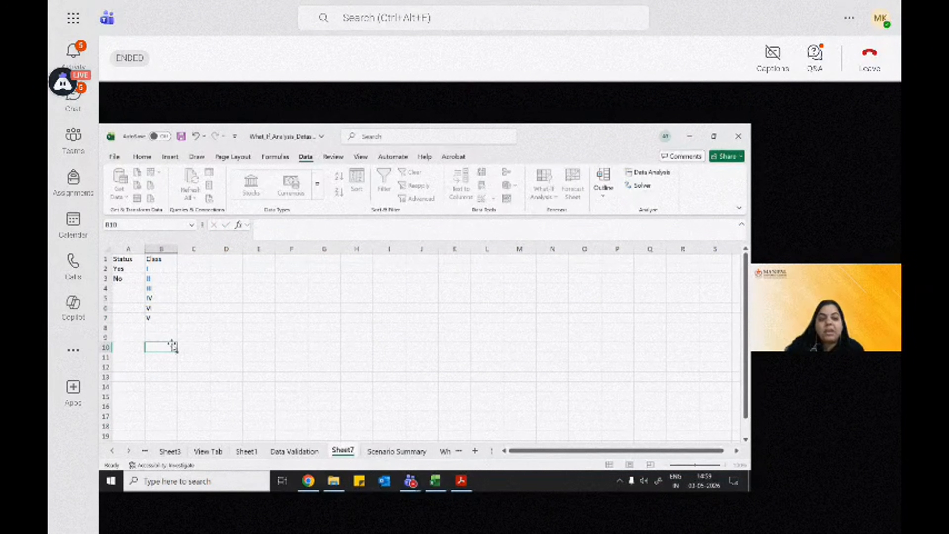
left_click_drag(125, 259, 159, 320)
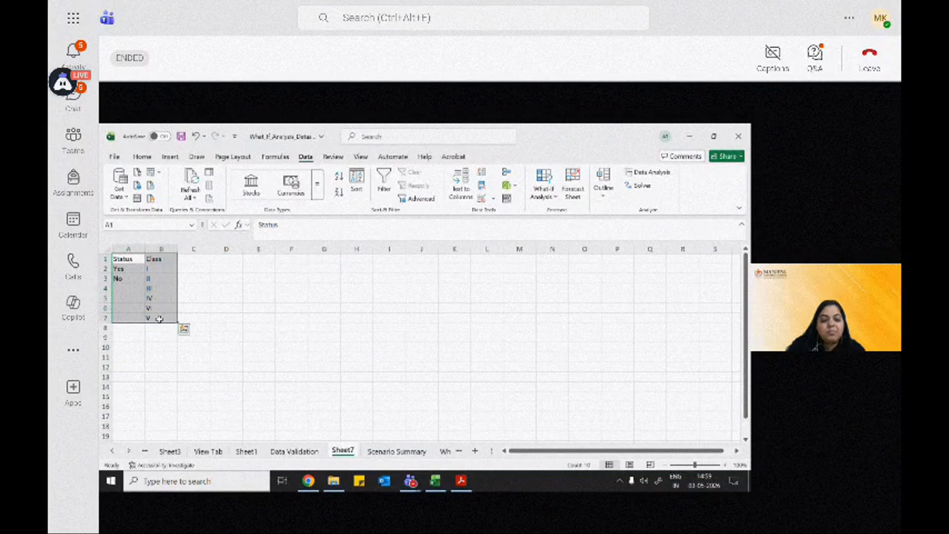
left_click(226, 356)
Step: Protect the sheet holding the Status and Class source lists with a password, entering and confirming the sheet password
right_click(336, 453)
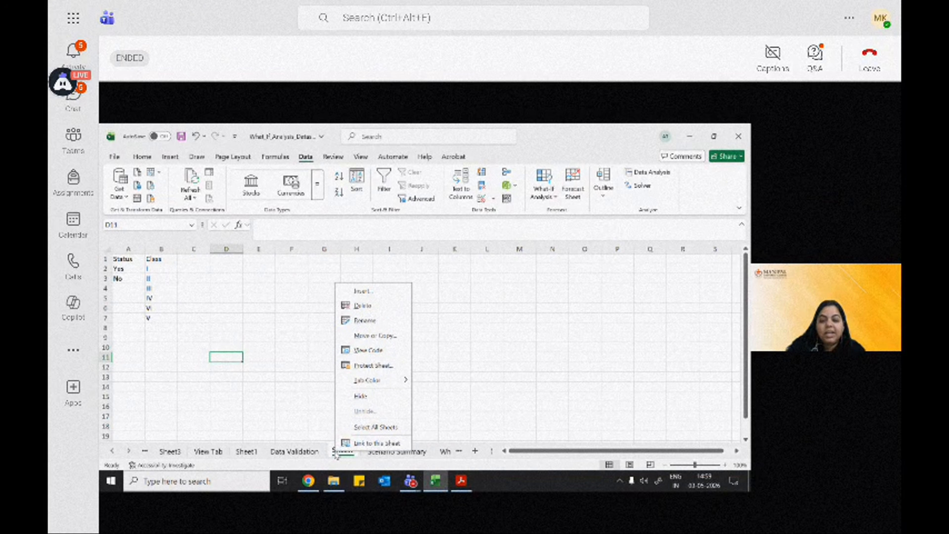
left_click(386, 370)
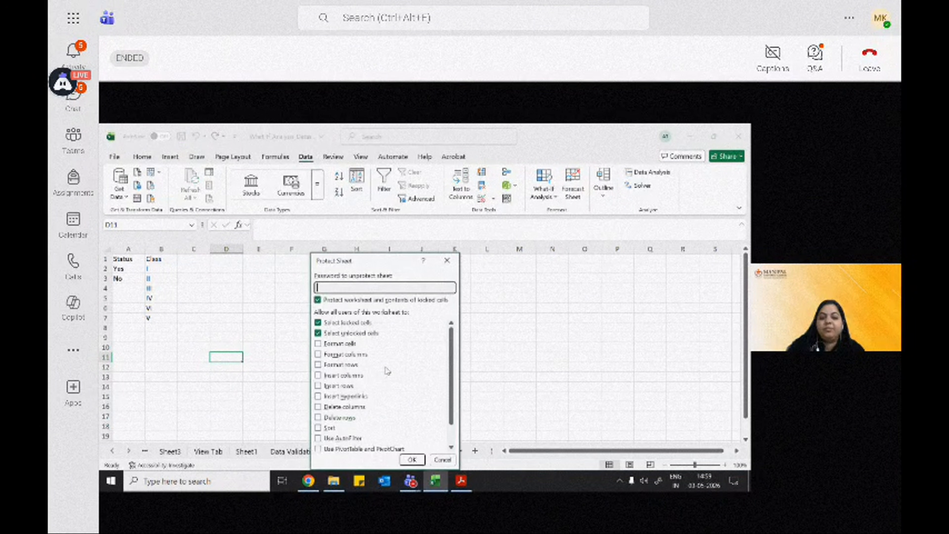
type("1")
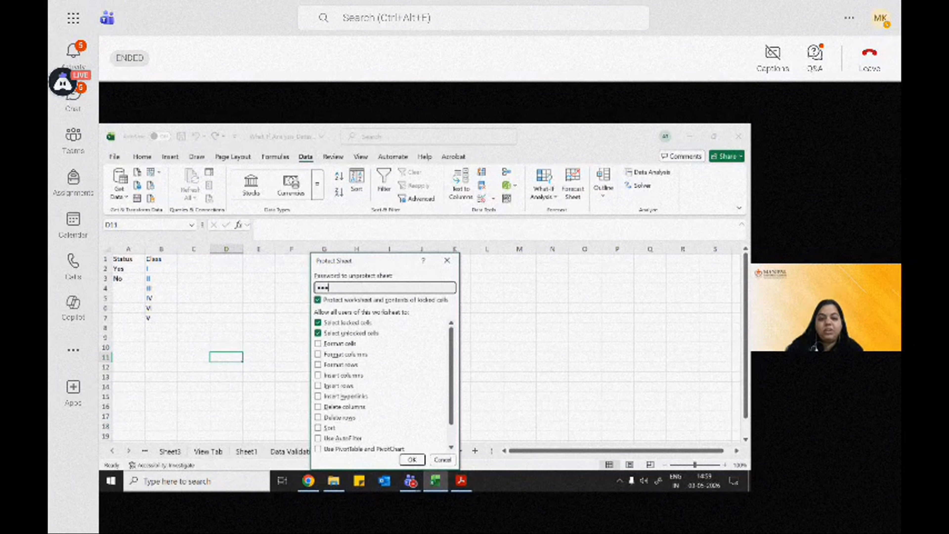
left_click(411, 459)
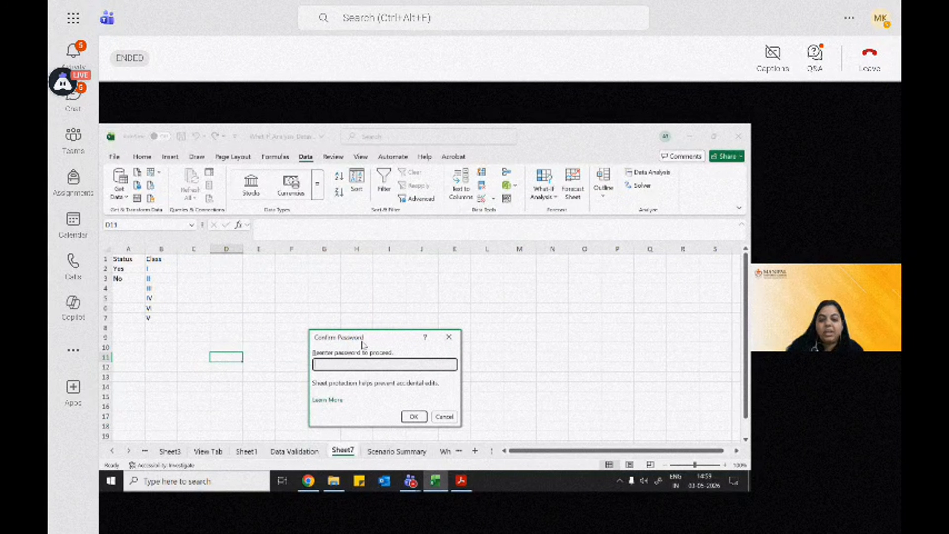
type("1")
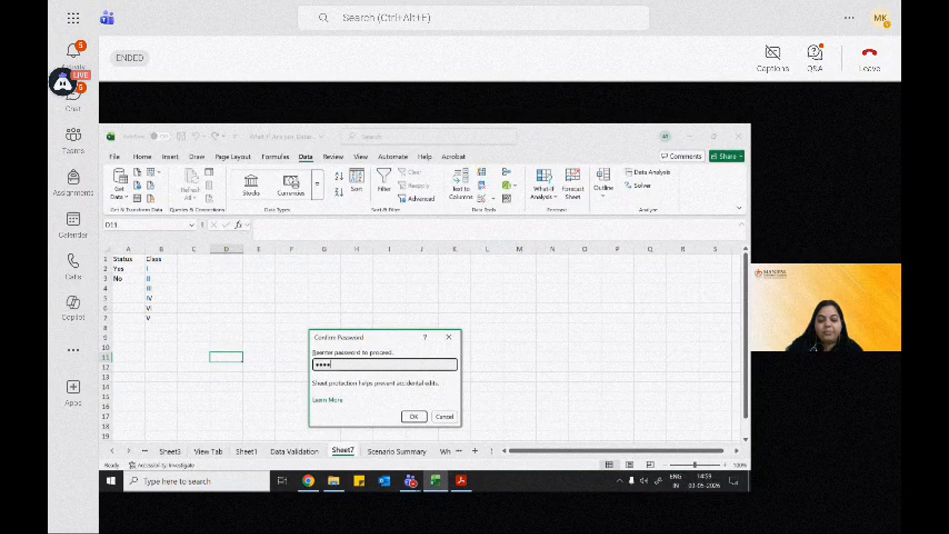
left_click(414, 417)
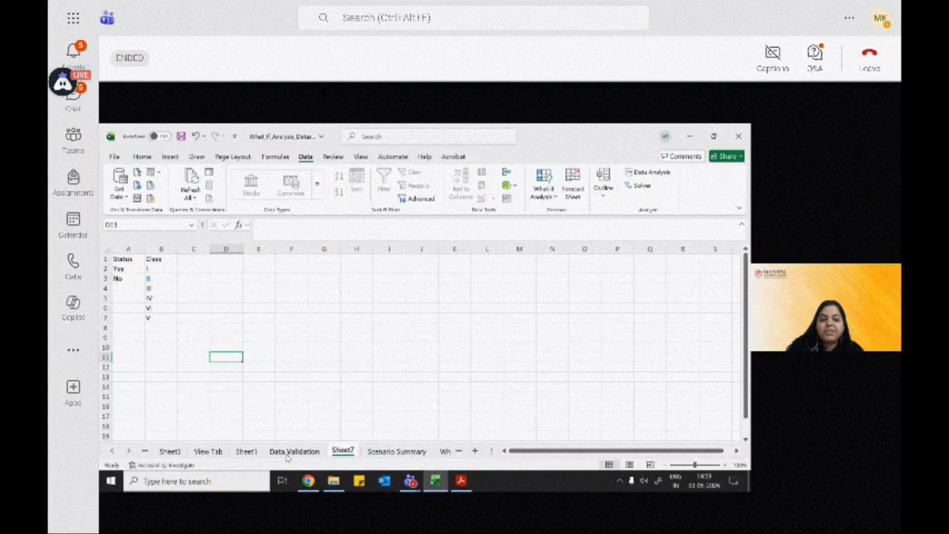
Step: Try to edit class II in cell B3 of the protected sheet and return to the Data Validation sheet
left_click(166, 277)
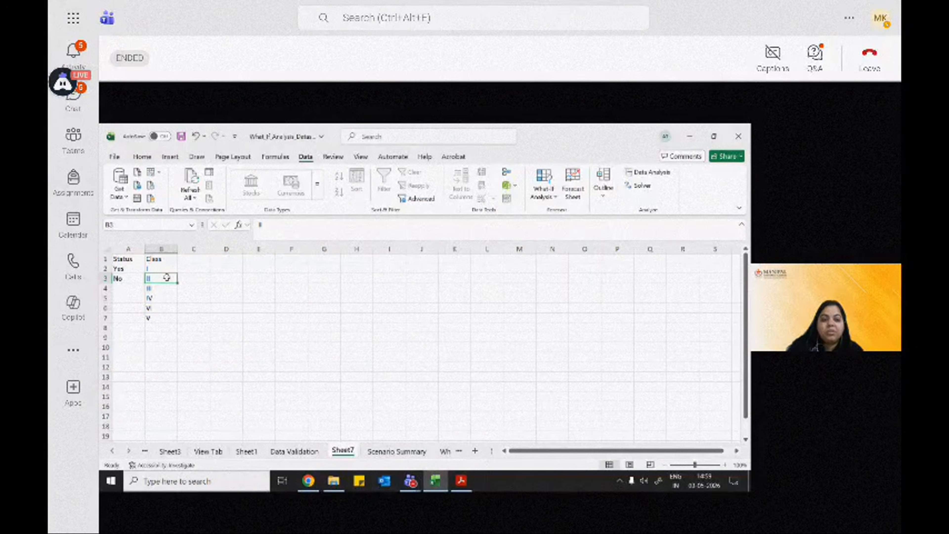
double_click(167, 277)
left_click(430, 330)
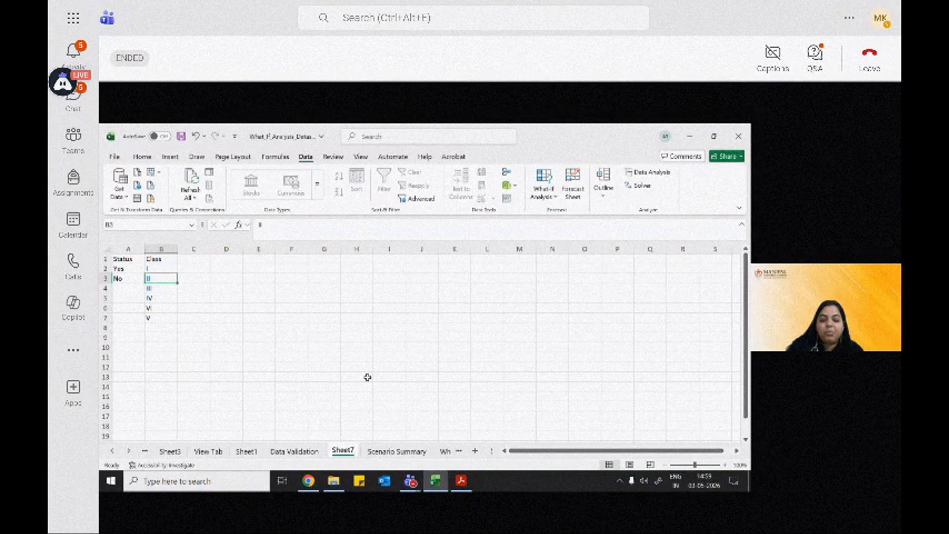
left_click(294, 451)
left_click_drag(362, 270, 363, 320)
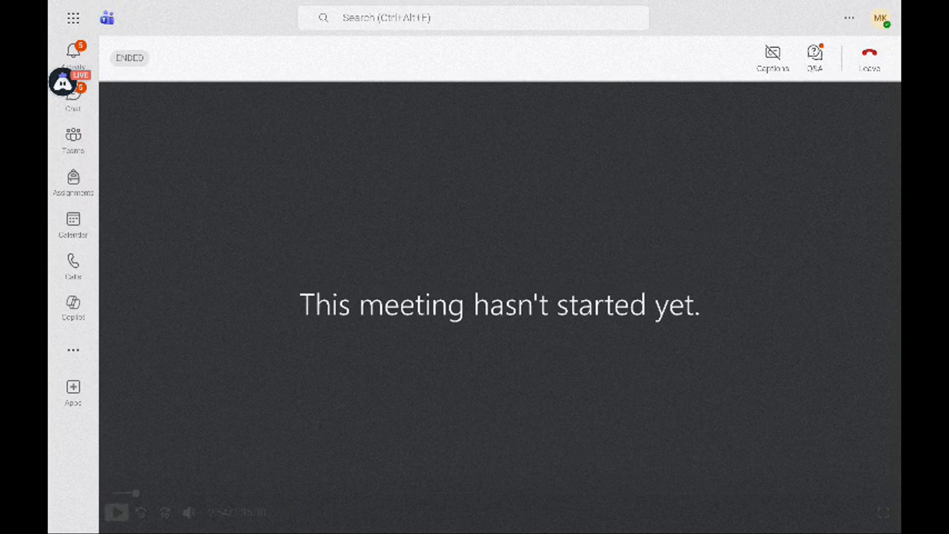
Step: Resume the meeting recording and seek back to the data validation demonstration, before the Username column is added
left_click(697, 493)
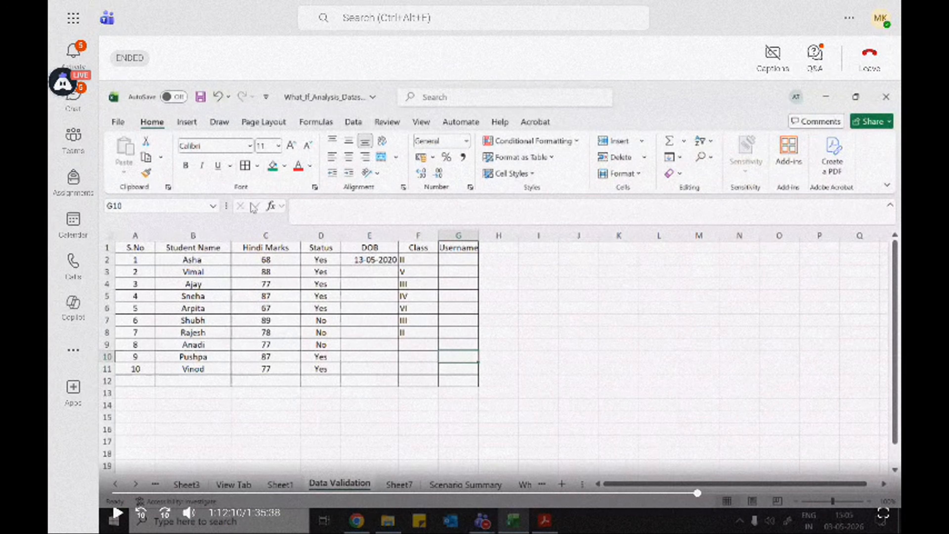
key("space")
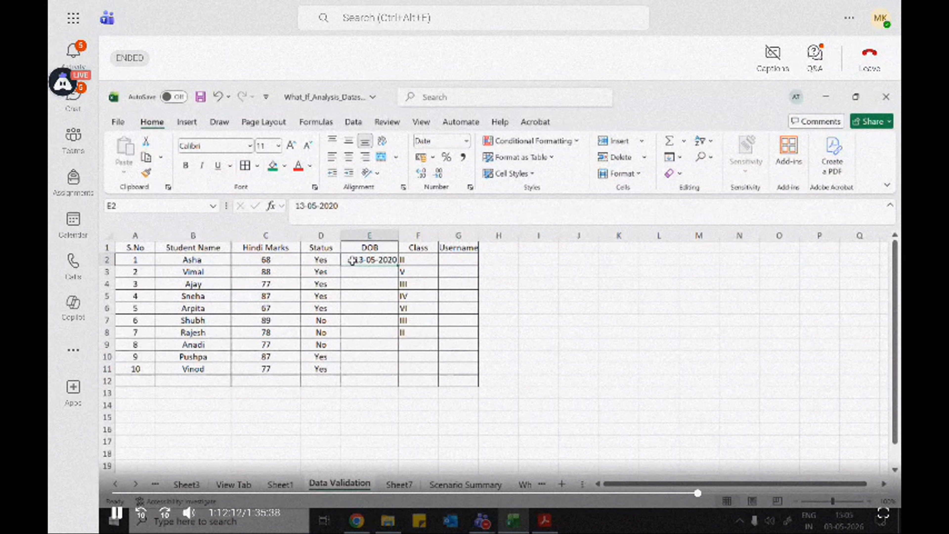
left_click(681, 493)
left_click(660, 493)
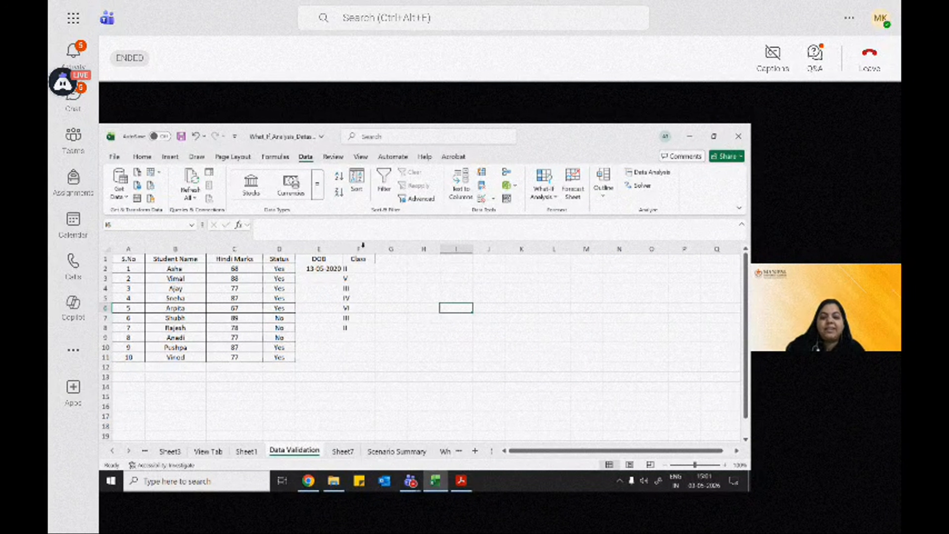
Step: Add the column header Username in cell G1 of the Data Validation sheet
left_click(397, 258)
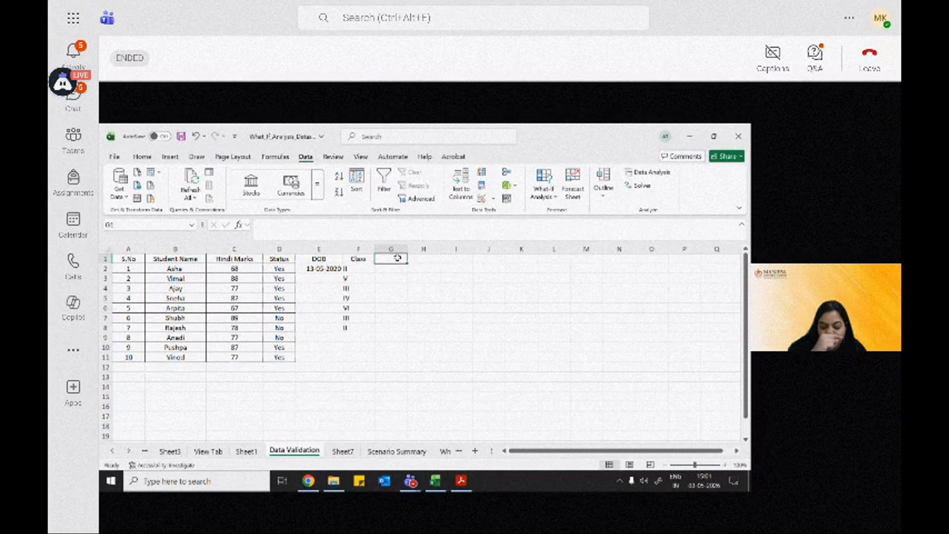
type("Email")
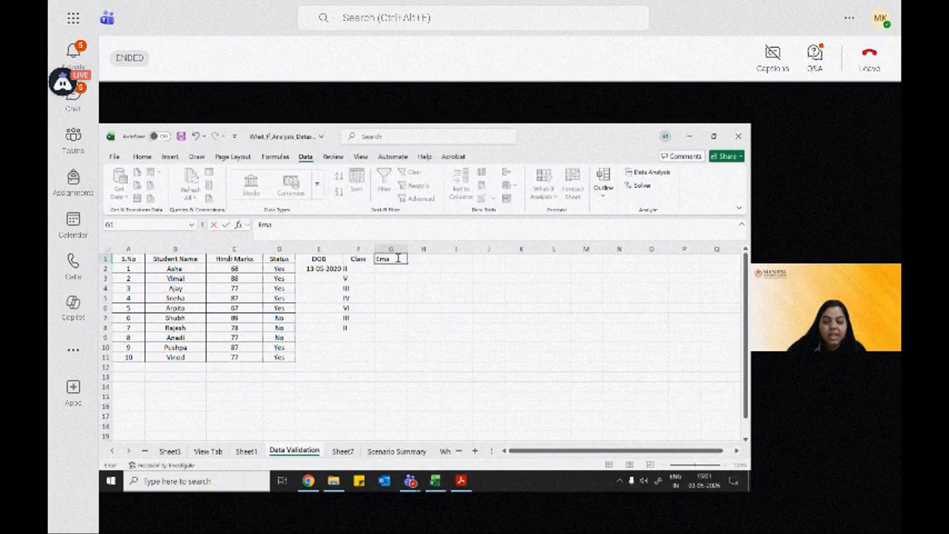
key("BackSpace")
key("BackSpace")
key("BackSpace")
type("Use")
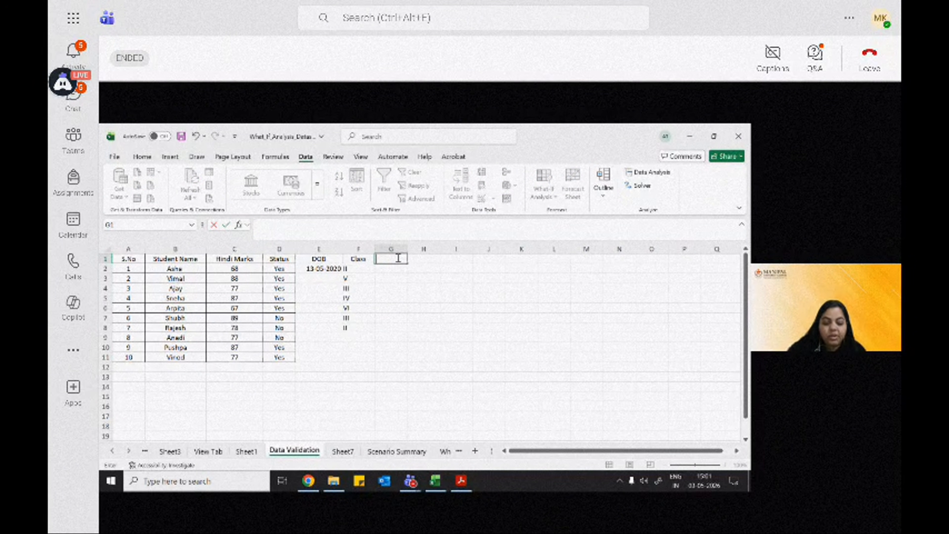
type("rnam")
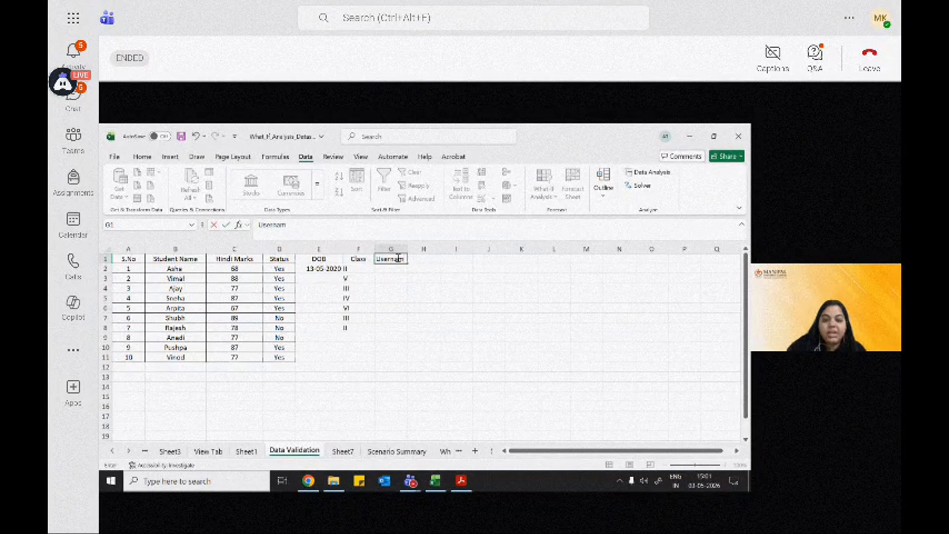
type("e")
key("Return")
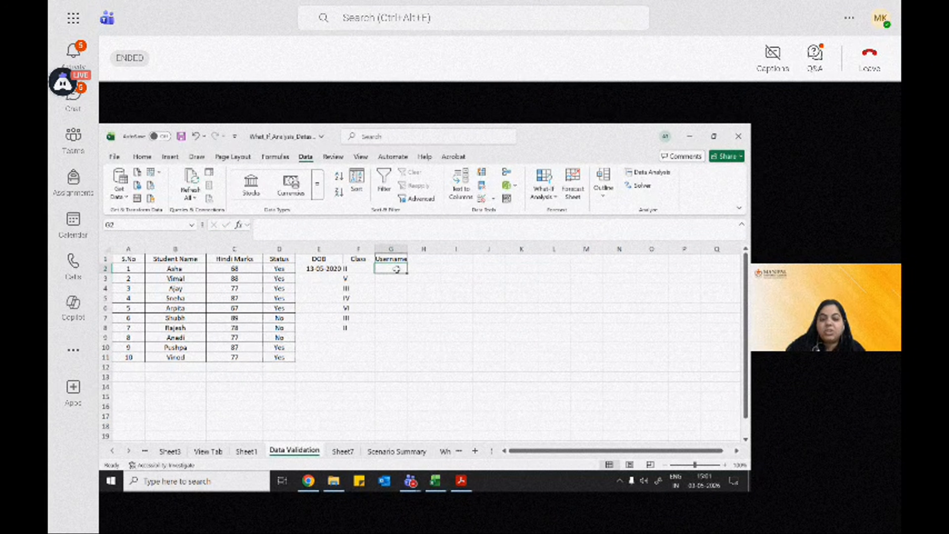
Step: Apply a text length validation rule to the Username cells G2:G11, allowing between 7 and 15 characters
left_click_drag(396, 269, 396, 357)
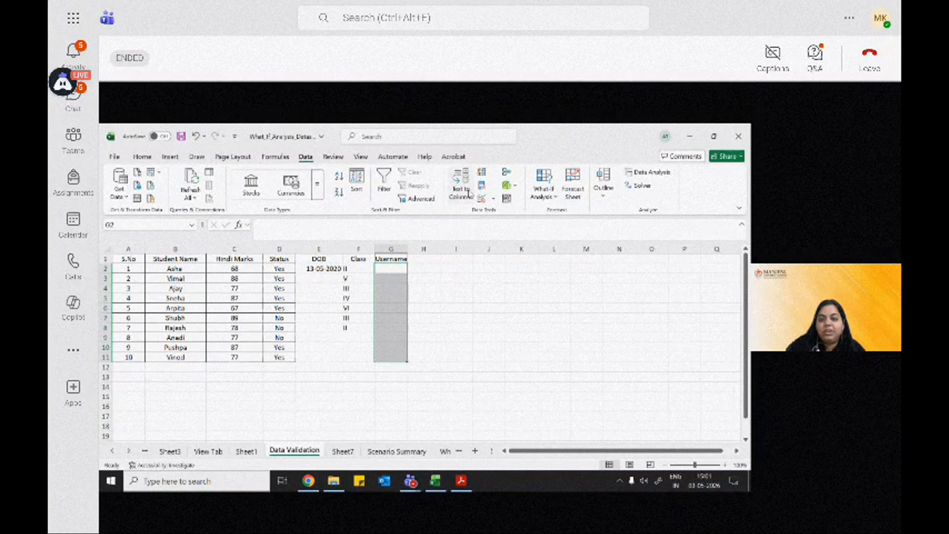
left_click(483, 199)
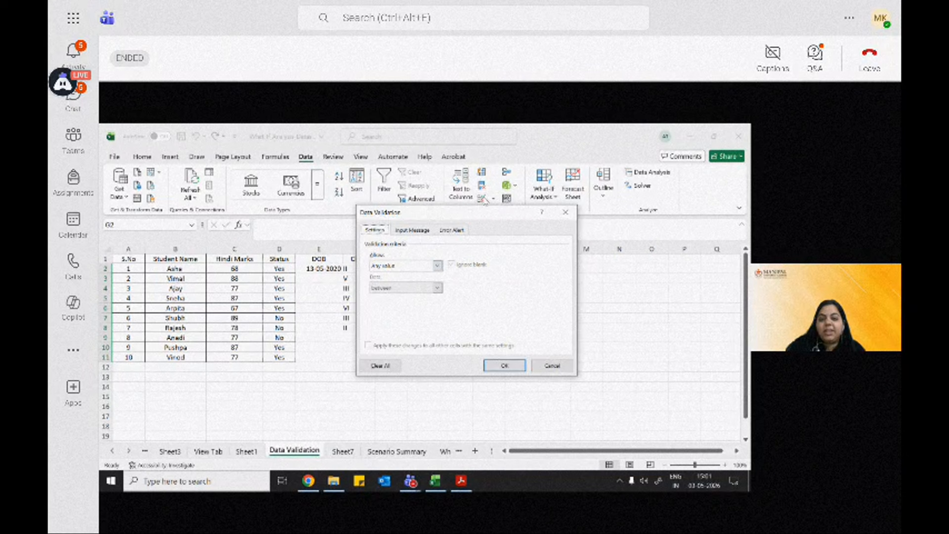
left_click(413, 266)
left_click(408, 319)
left_click(400, 310)
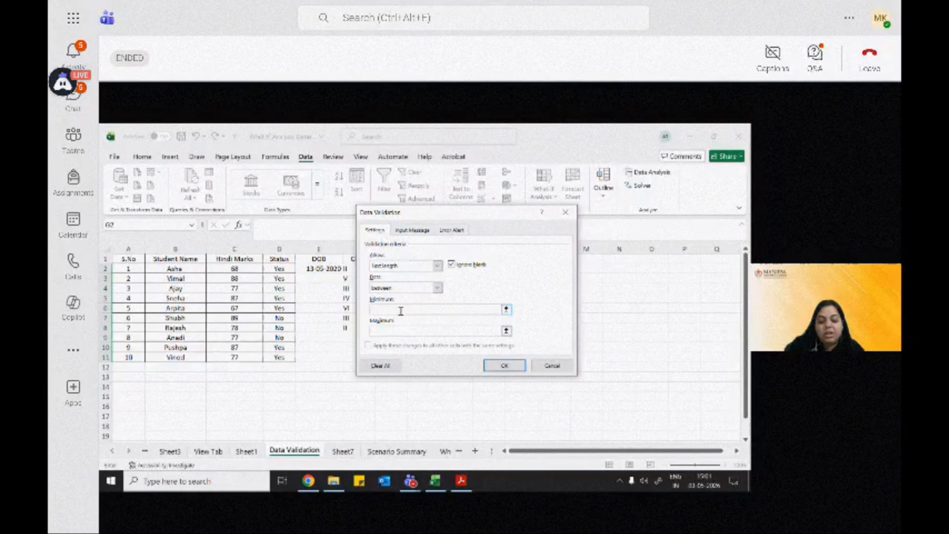
left_click(405, 331)
type("15")
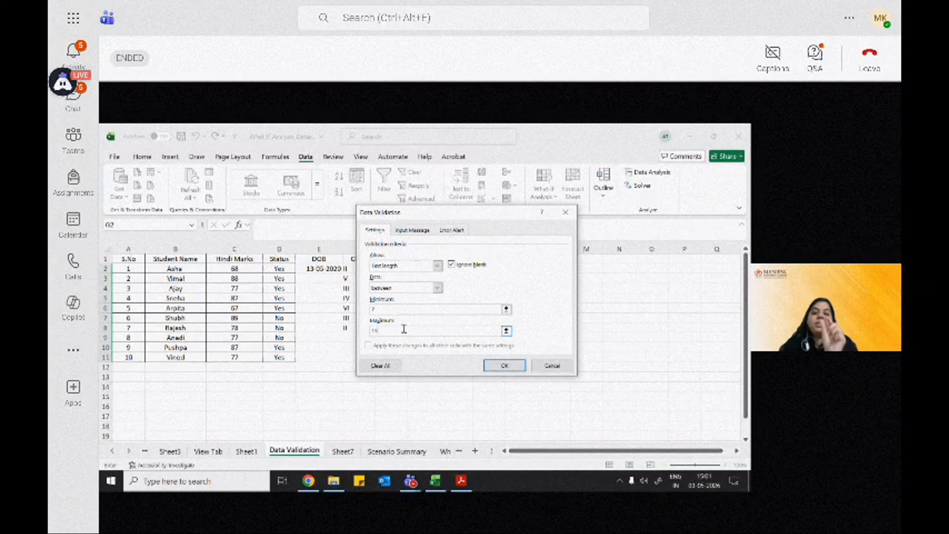
left_click_drag(450, 212, 400, 280)
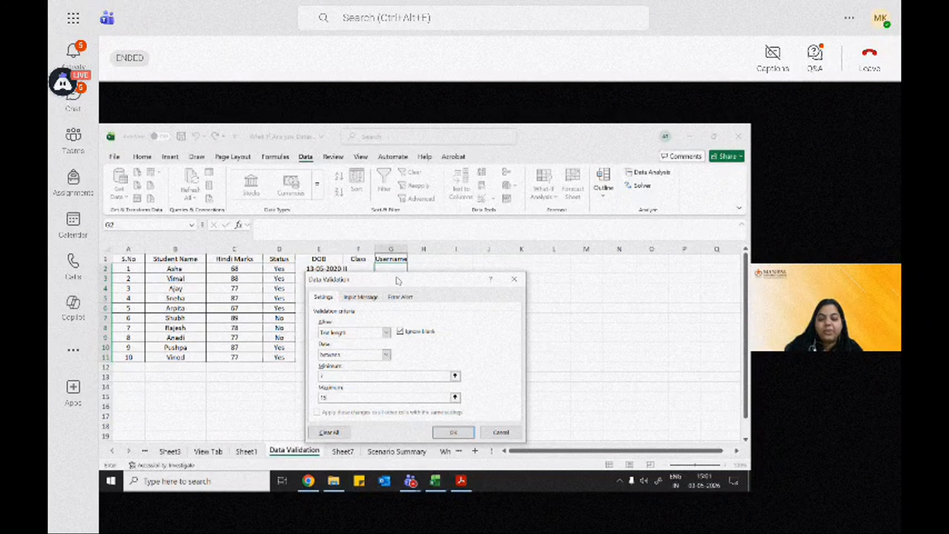
left_click(455, 429)
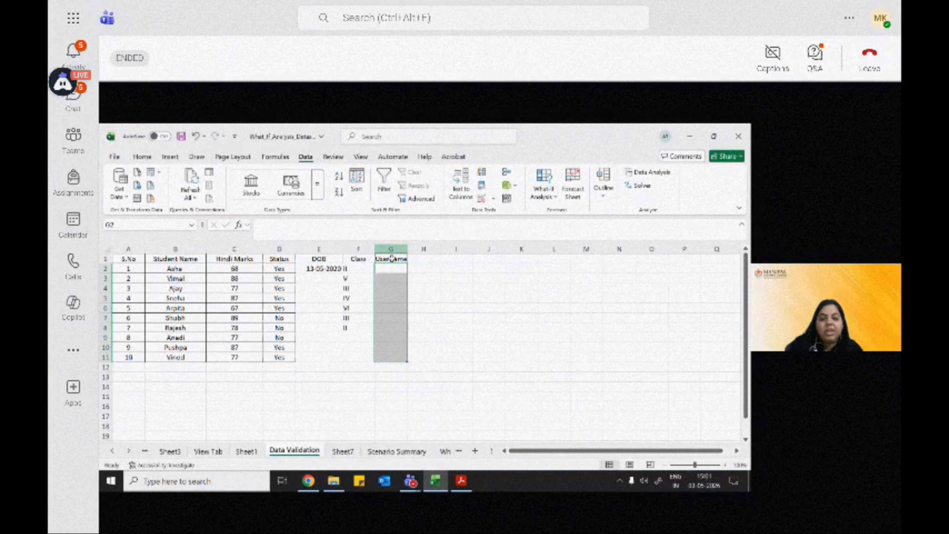
Step: Enter a nine-character username with an underscore and five digits for the first student in cell G2
left_click(396, 269)
type("a")
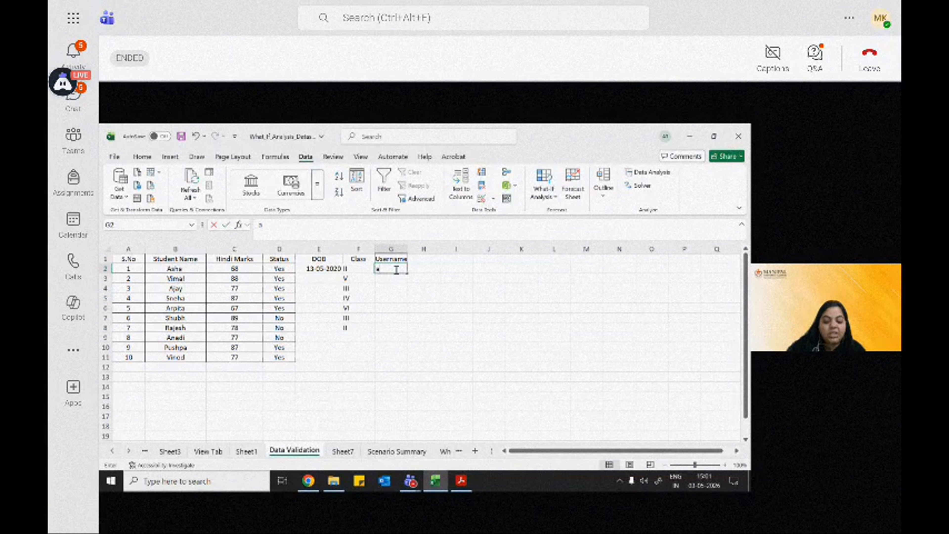
type("sh_")
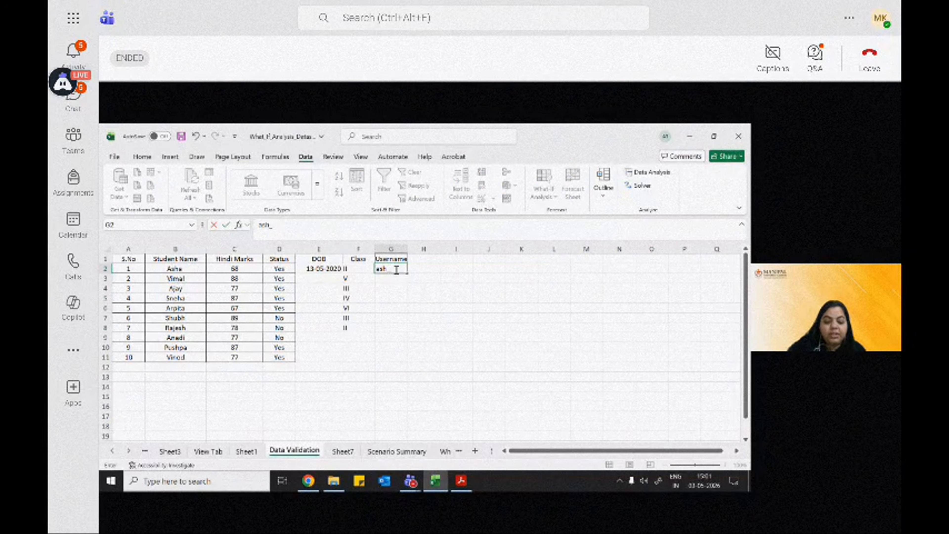
type("67893")
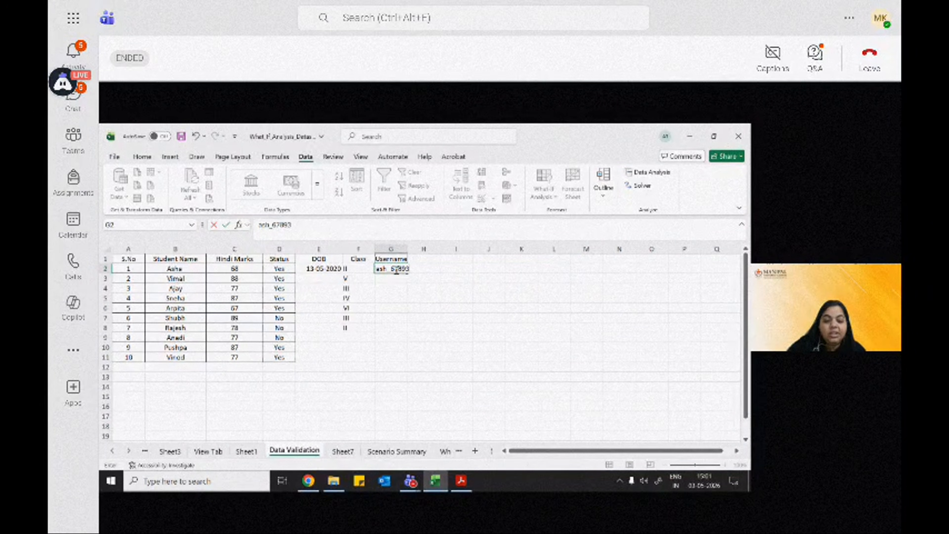
key("Return")
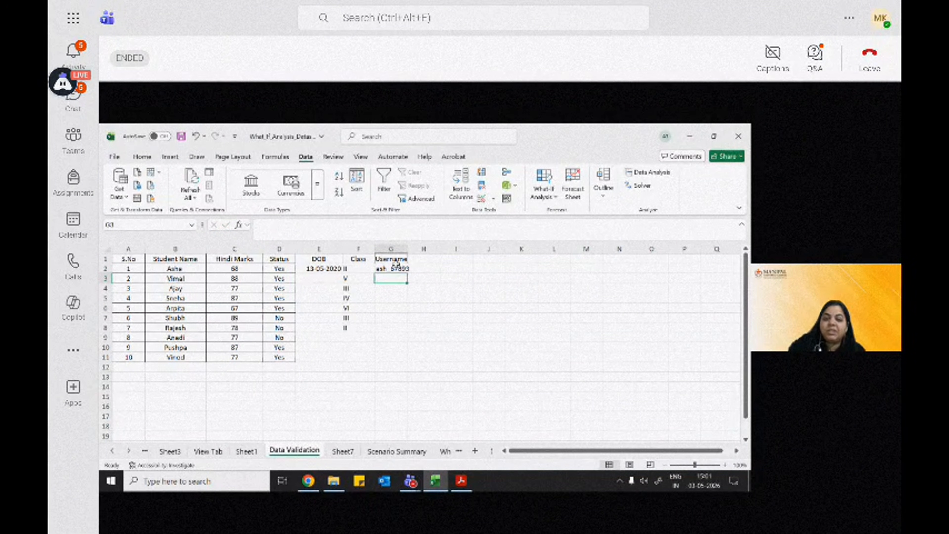
Step: Try to shorten the username in G2 to four characters by removing its digits
double_click(397, 268)
left_click_drag(391, 268, 425, 269)
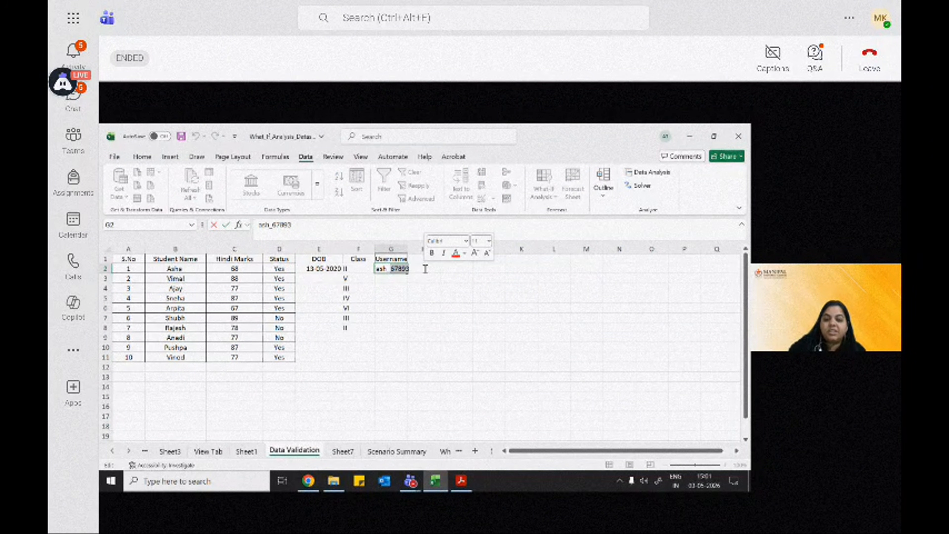
key("BackSpace")
key("Return")
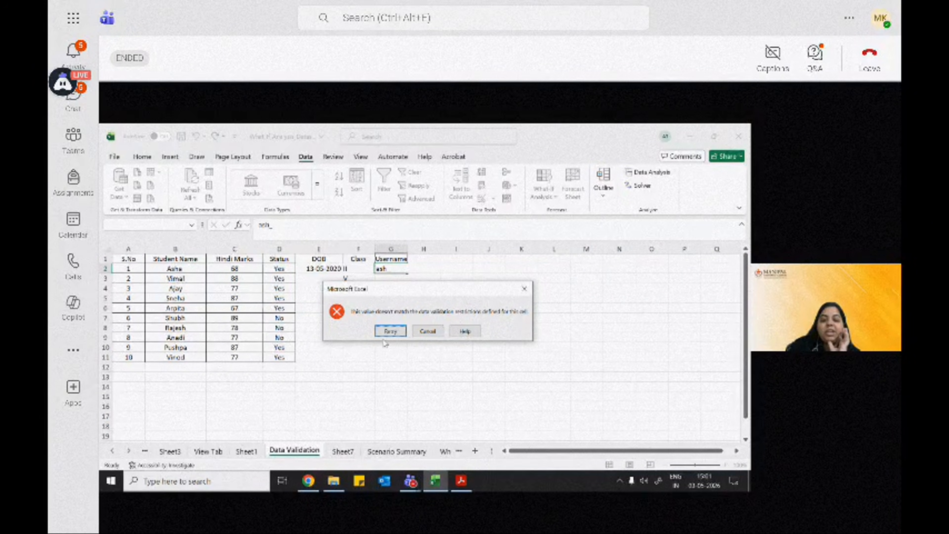
left_click(388, 331)
Step: Try a 16-character username in G2 to test the maximum length, and cancel the entry
left_click(400, 269)
key("BackSpace")
type("a")
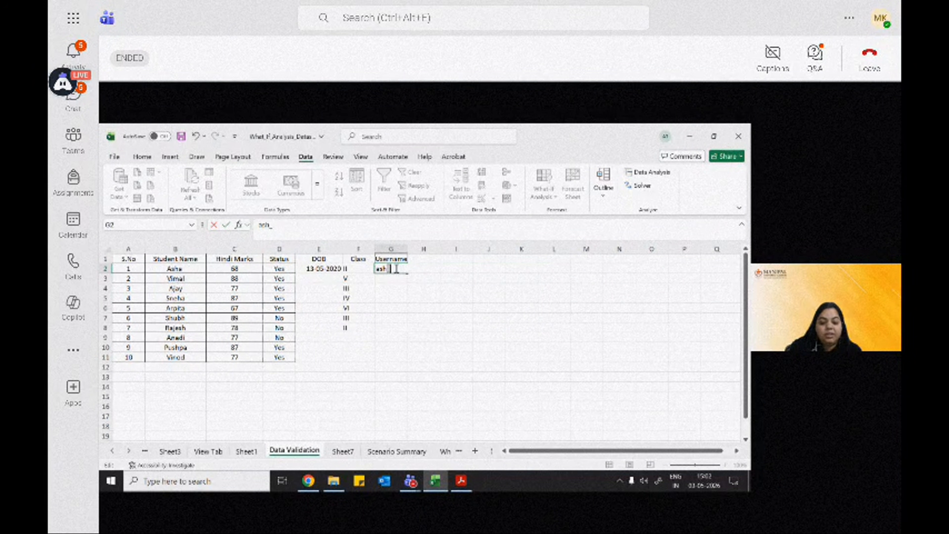
type("_")
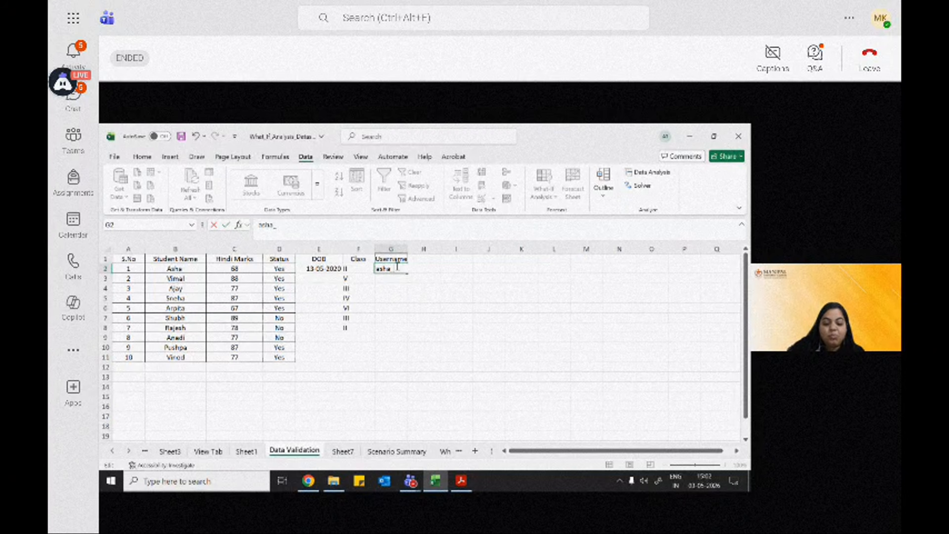
type("bcuwhswjhe")
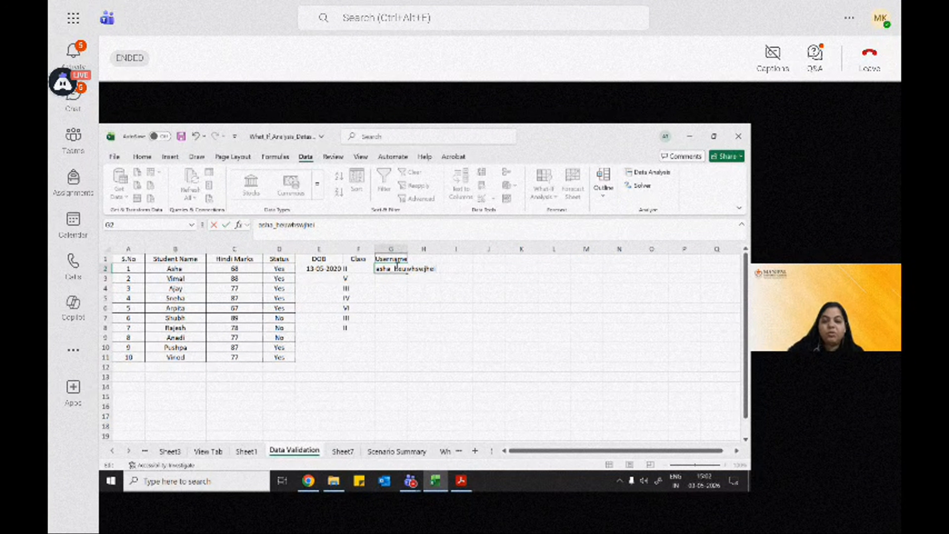
type("i")
key("Return")
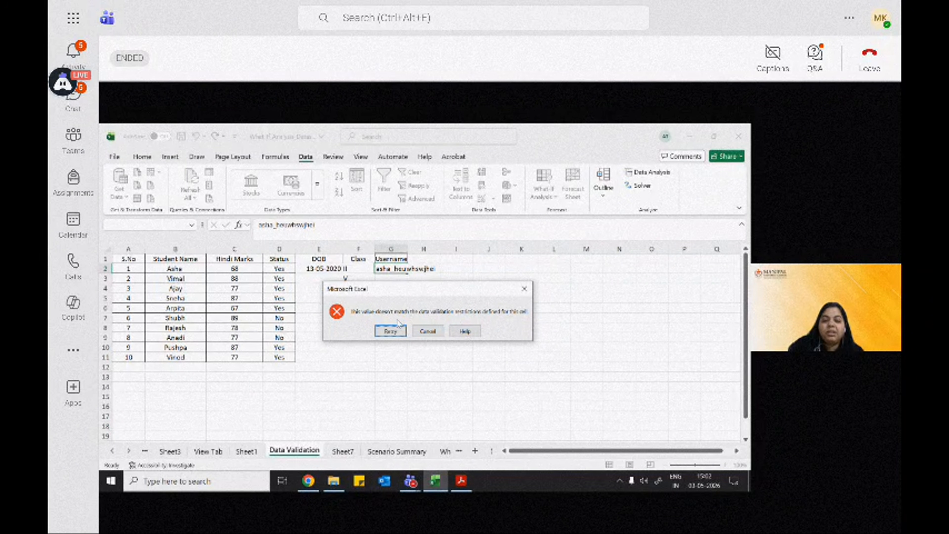
left_click(420, 330)
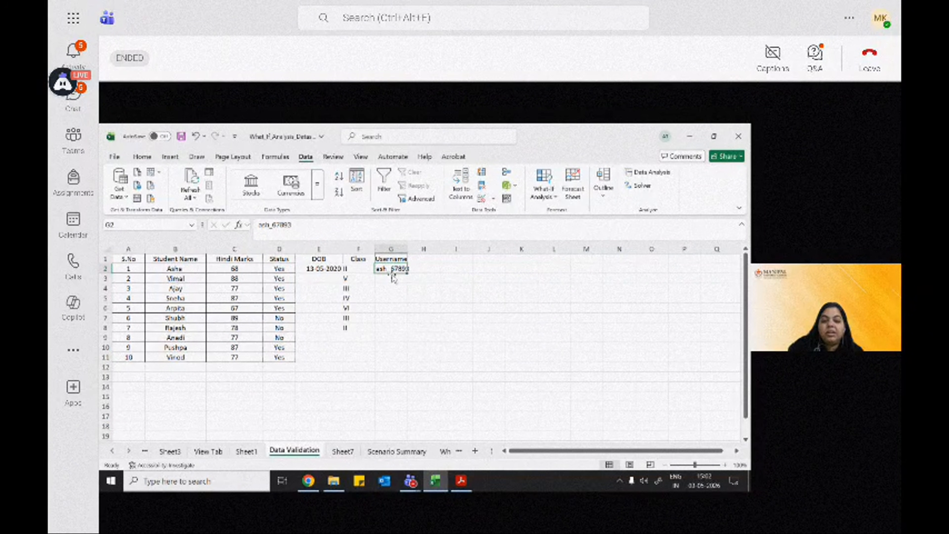
Step: Add the error alert message "between 7 to 15 Ch" to the validation of the Username cells G2:G11
left_click_drag(391, 271, 390, 357)
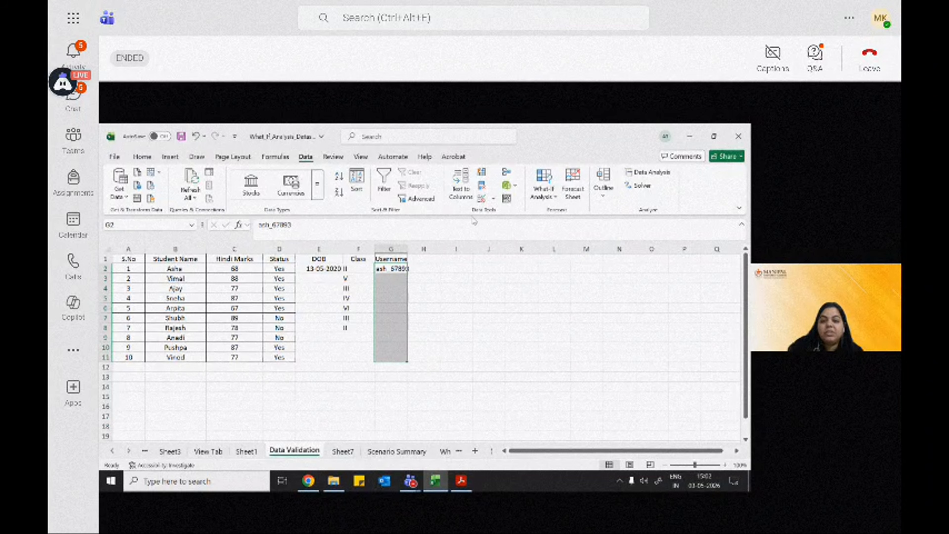
left_click(482, 199)
left_click(361, 296)
left_click(399, 297)
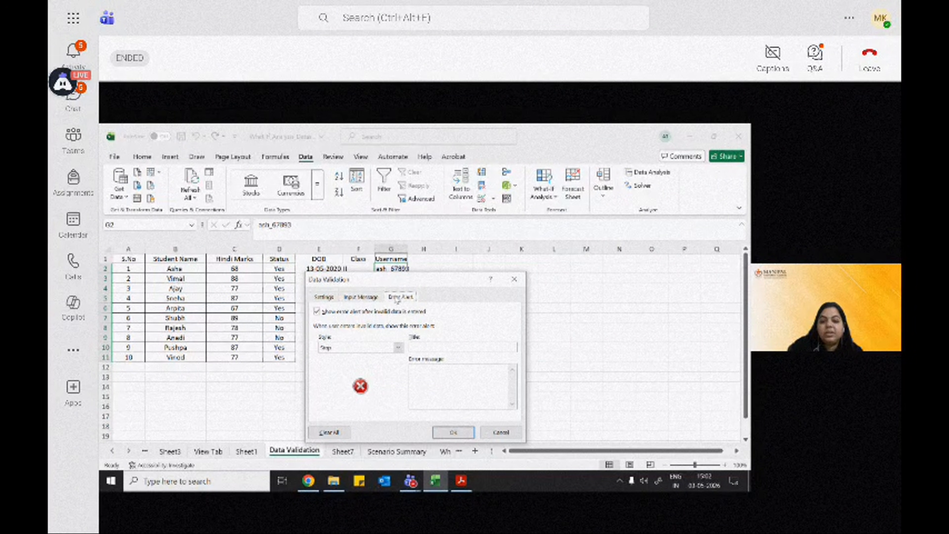
left_click(428, 377)
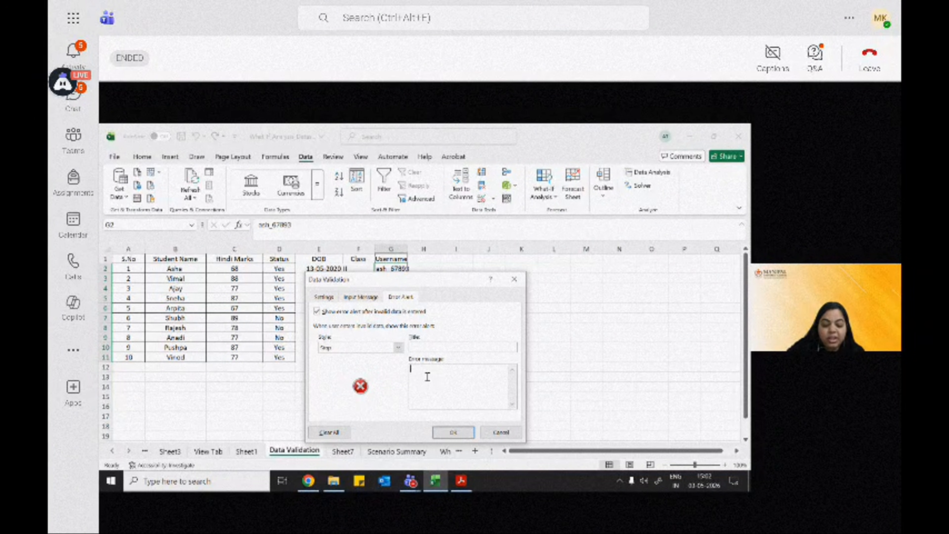
type("between")
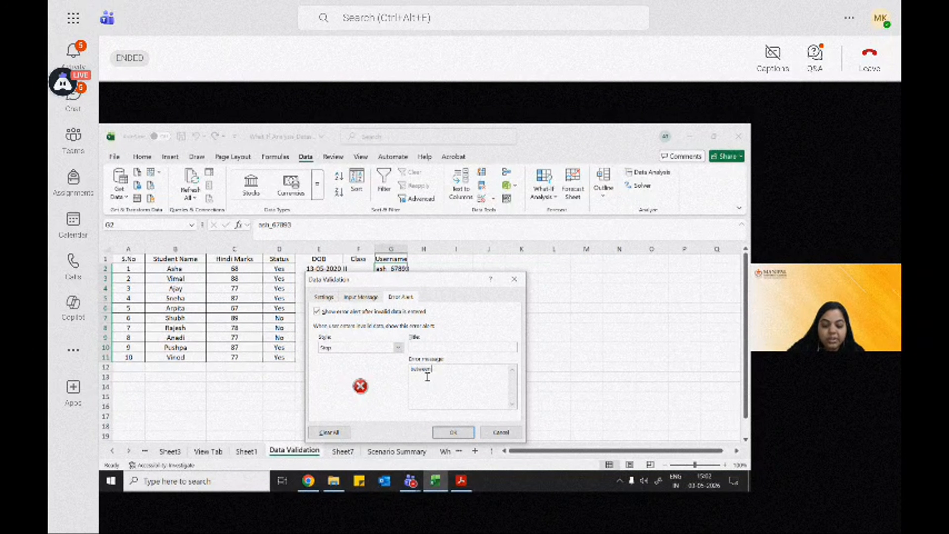
type(" 7 to ")
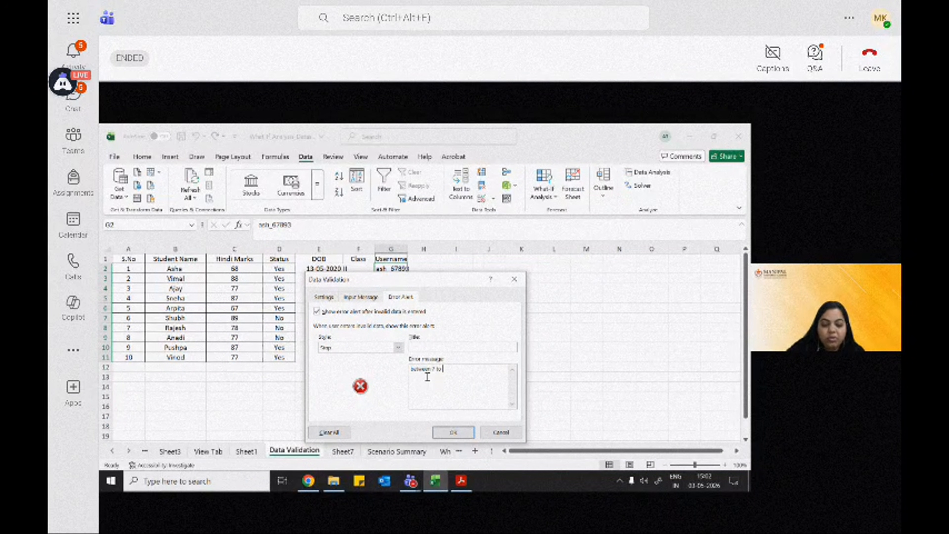
type("1")
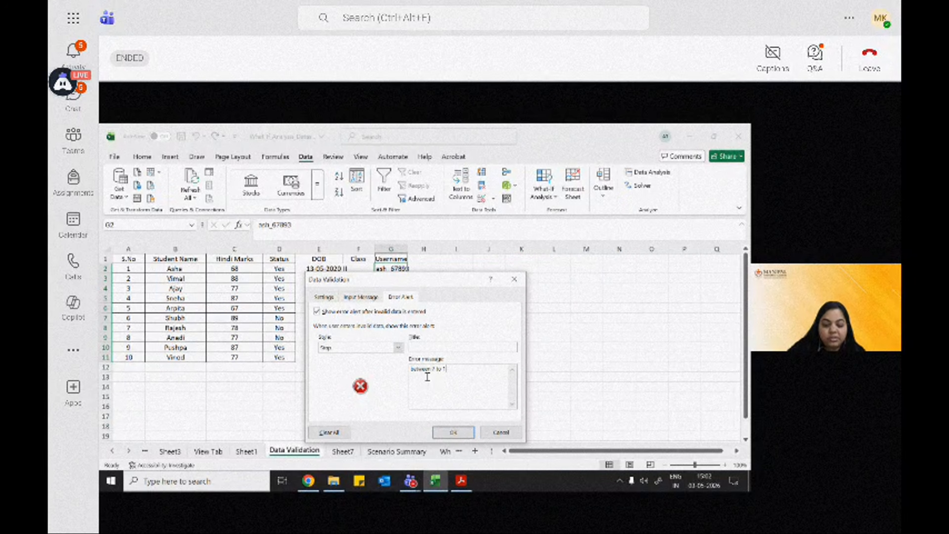
type("5 Ch")
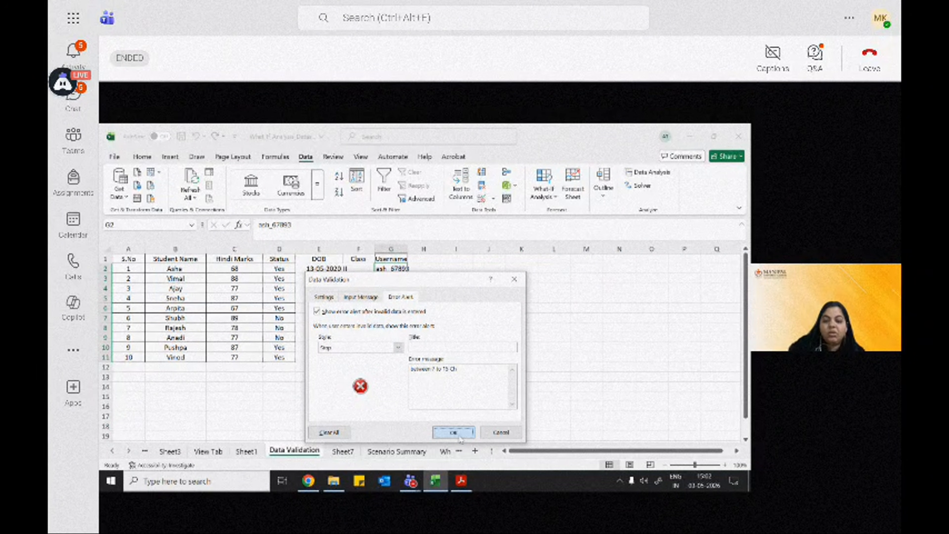
left_click(453, 432)
Step: Try lengthening the username in G2 to 16 characters with extra 9s, and clear the cell's contents
double_click(399, 270)
type("9999999")
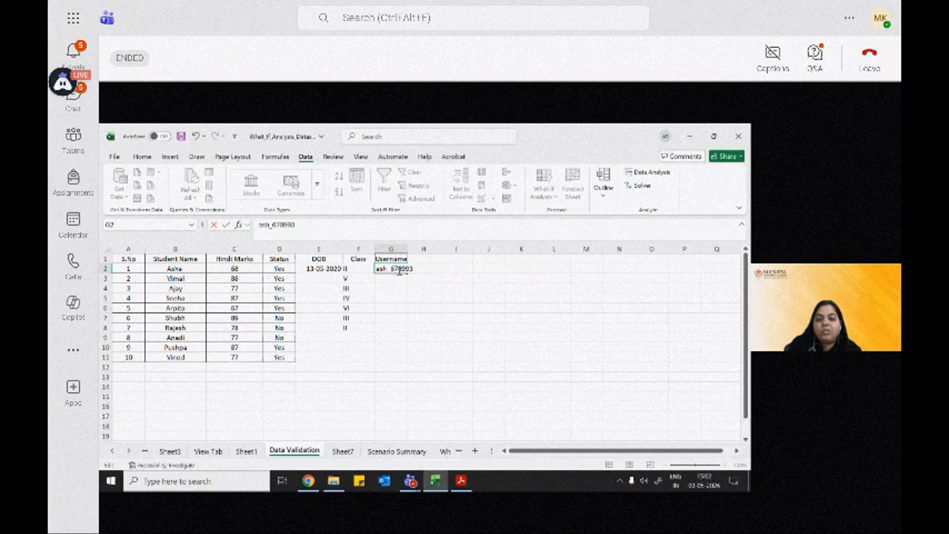
key("Return")
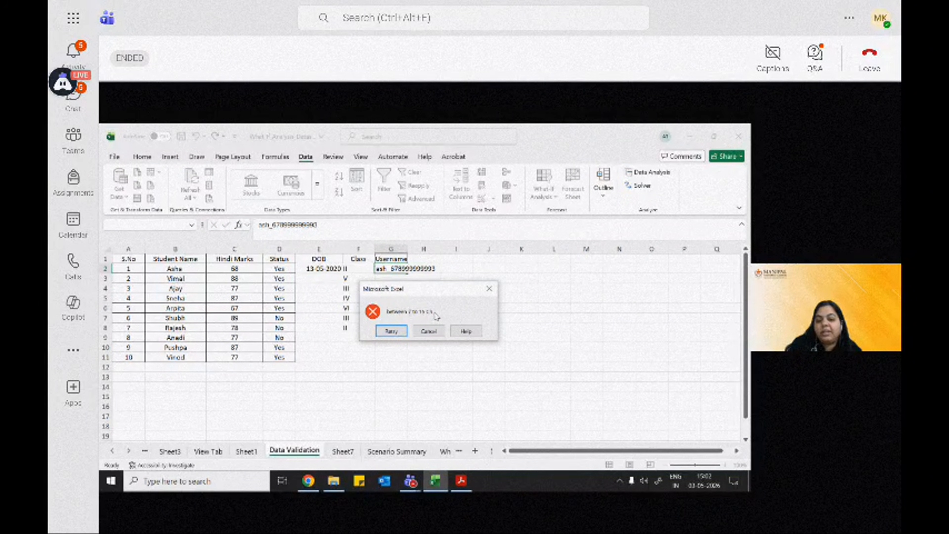
left_click(395, 332)
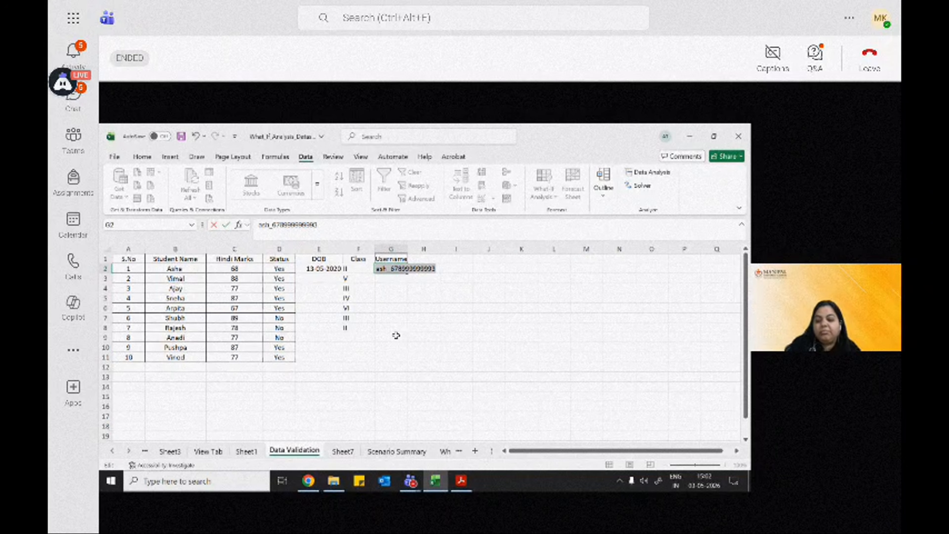
key("BackSpace")
left_click(395, 332)
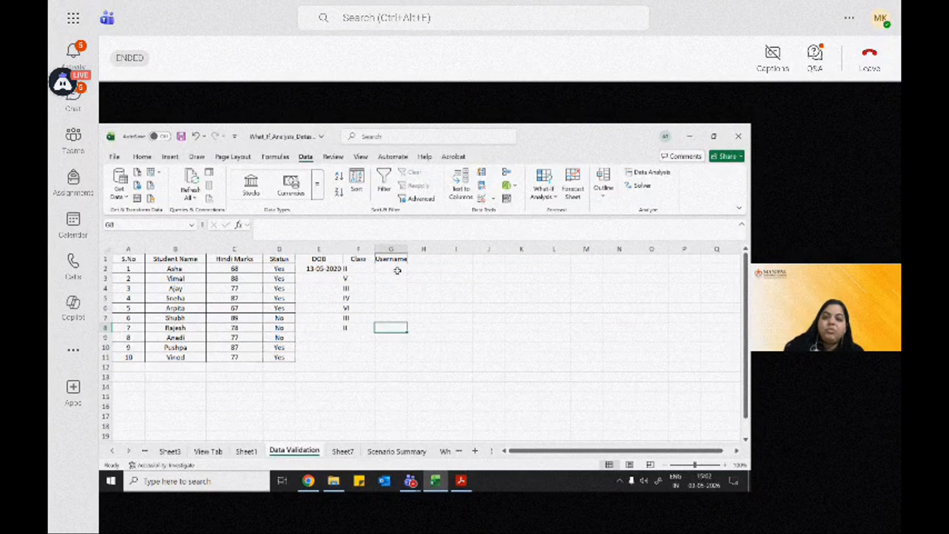
Step: Review the text length validation criteria of Username cell G8 and the other data types that can be allowed
left_click(481, 199)
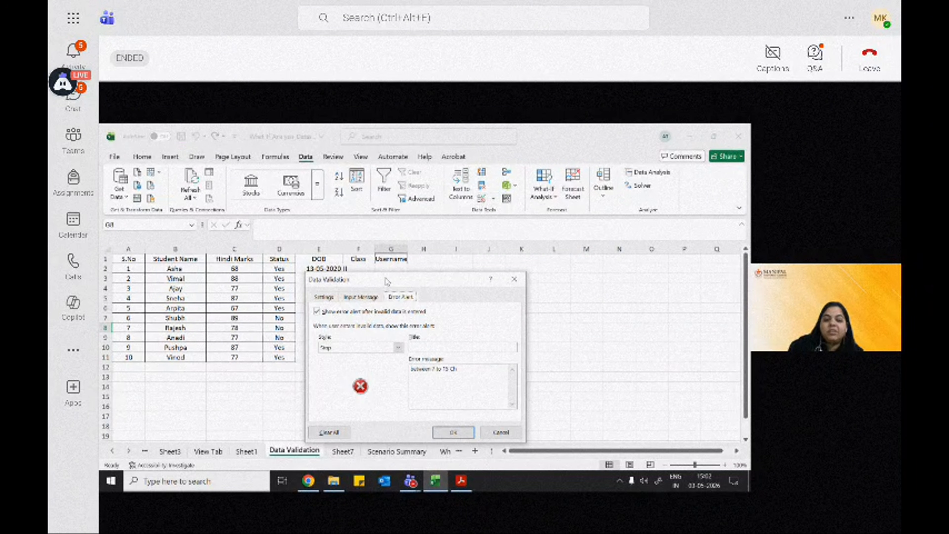
left_click(336, 298)
left_click(388, 332)
left_click(367, 335)
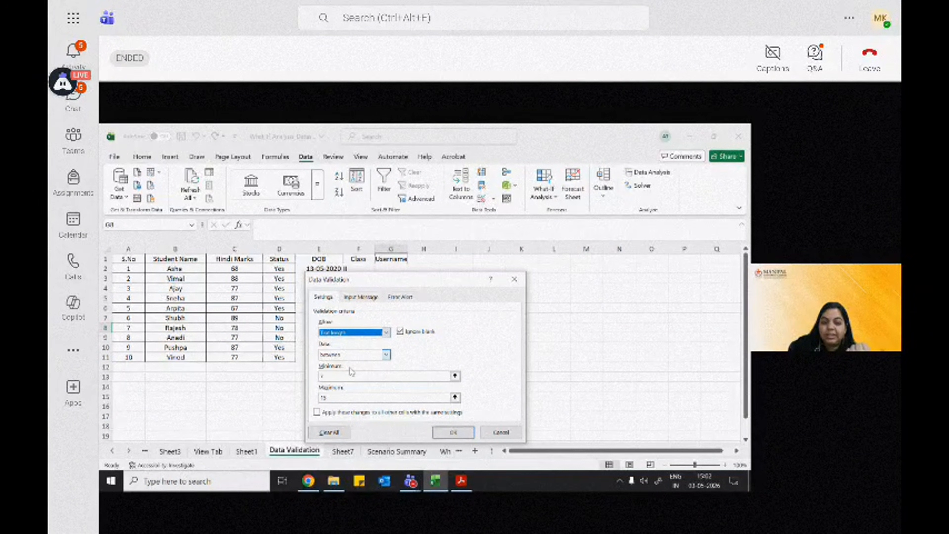
left_click(387, 332)
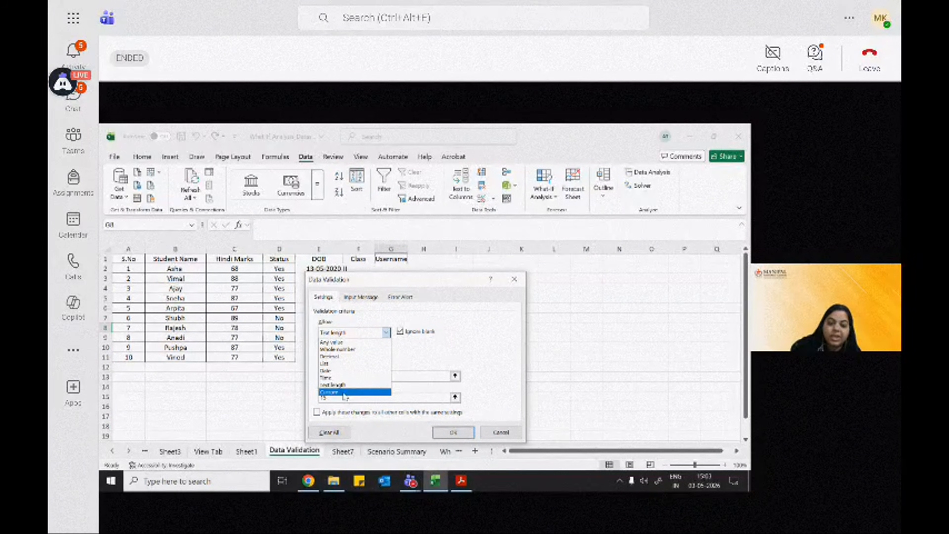
left_click(394, 284)
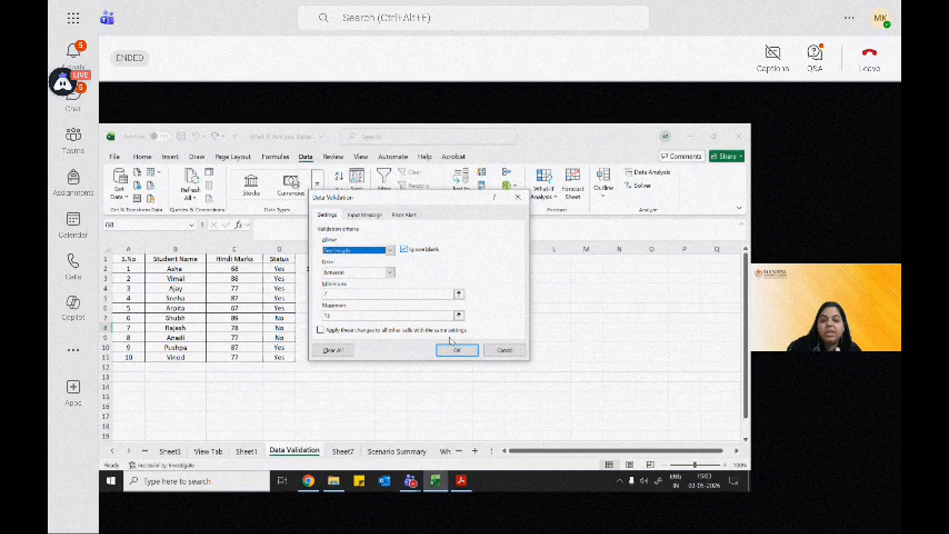
key("Return")
Step: Apply borders to all cells of the student table range A1:G12
left_click_drag(120, 257, 388, 367)
left_click(140, 157)
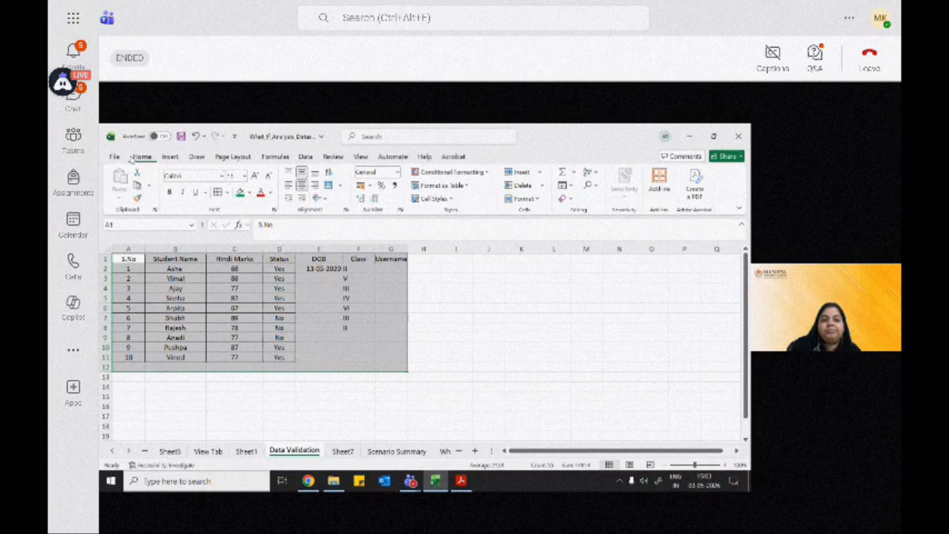
left_click(392, 328)
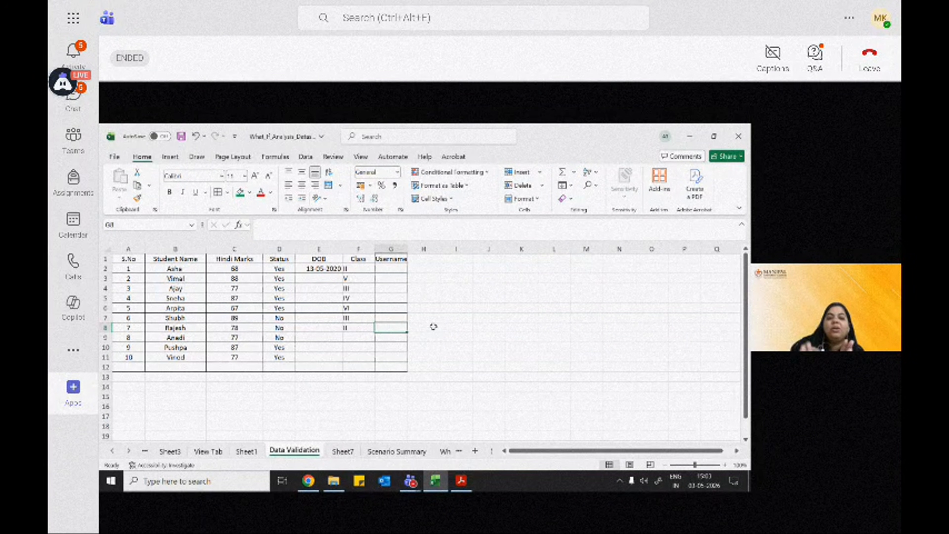
Step: Switch to the Teams web app, browse its Apps, Activity, Chat, Teams and Assignments sections, and close its browser tab
left_click(73, 388)
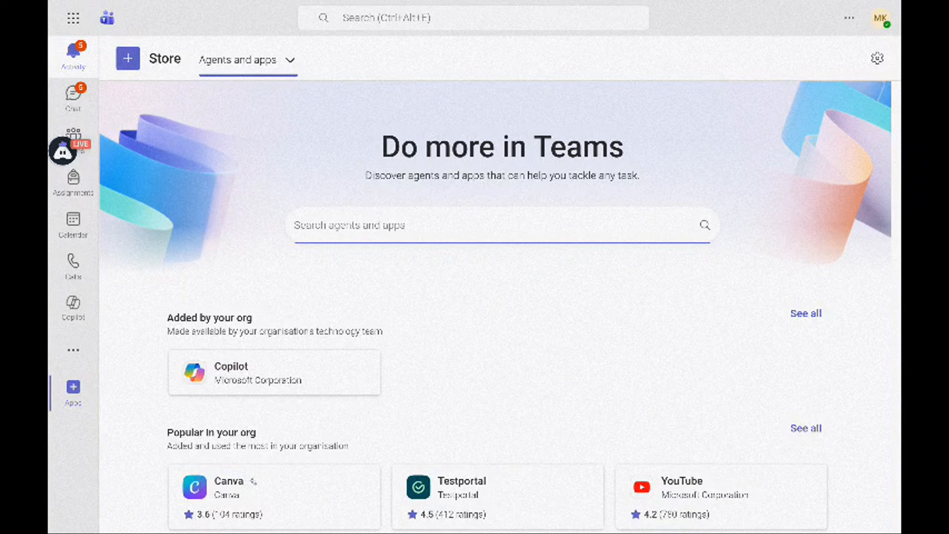
left_click(74, 56)
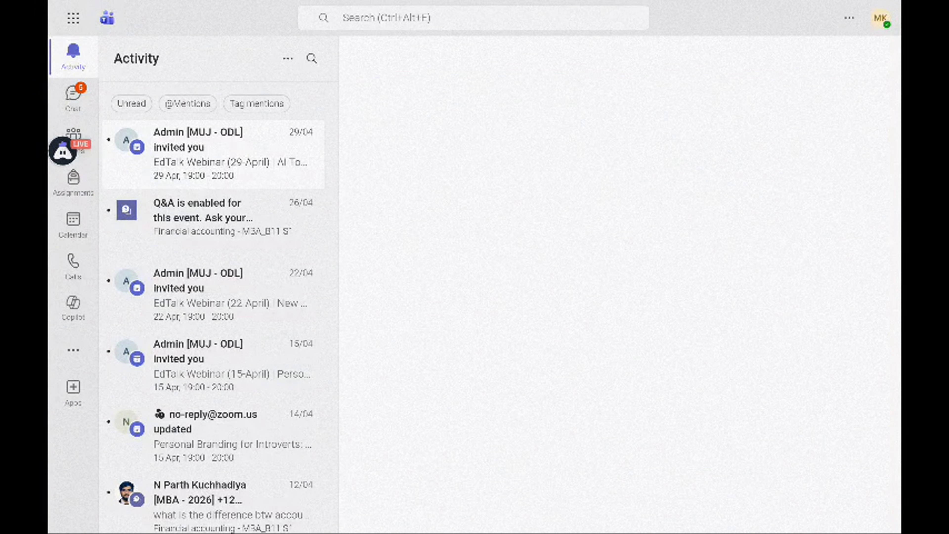
left_click(73, 97)
left_click(73, 138)
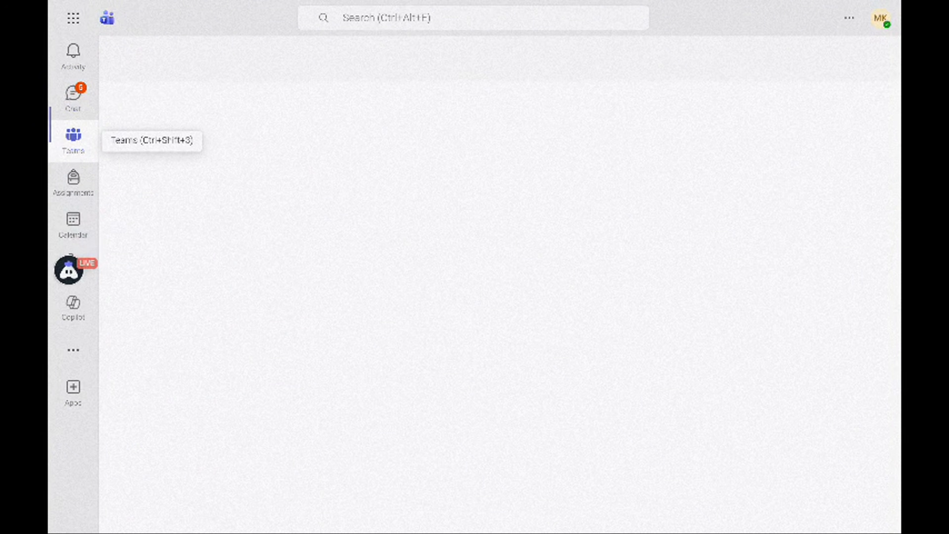
left_click(73, 179)
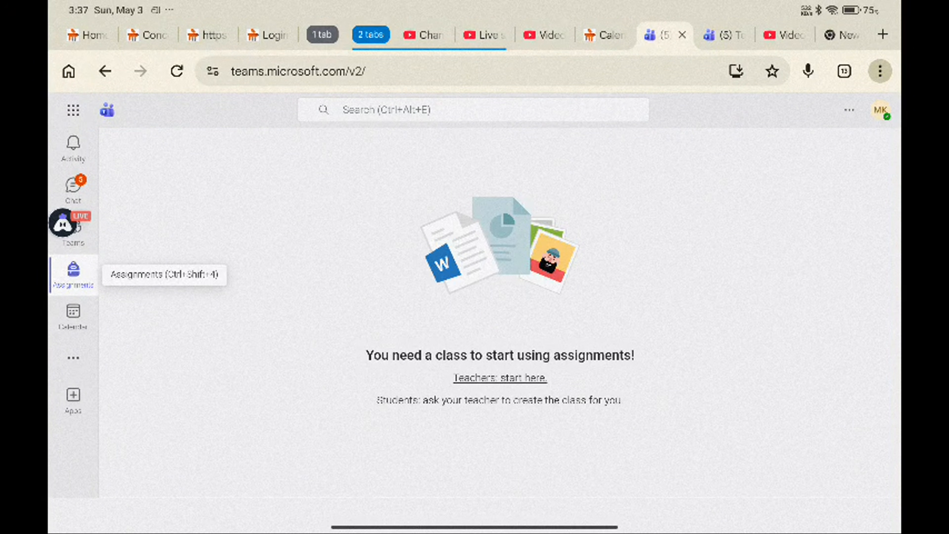
left_click(73, 358)
left_click_drag(49, 399, 112, 398)
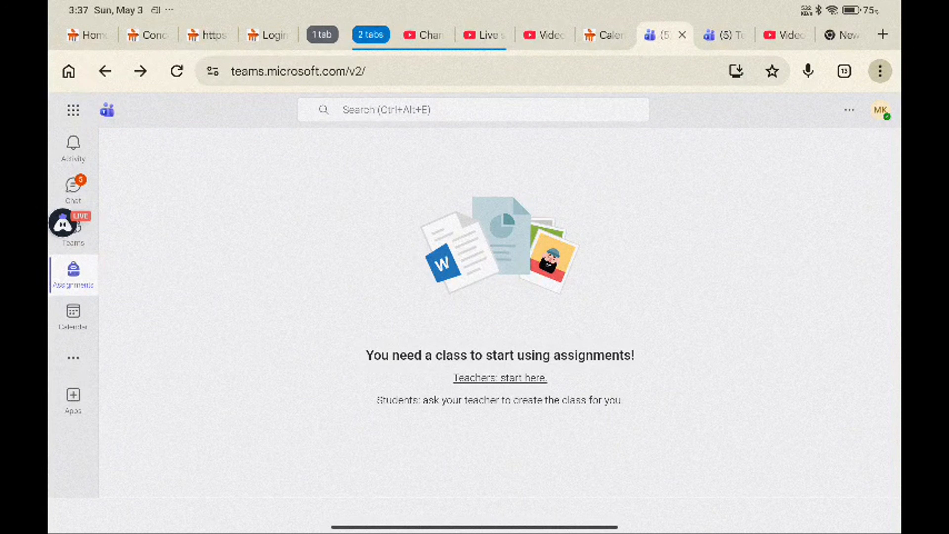
left_click(73, 399)
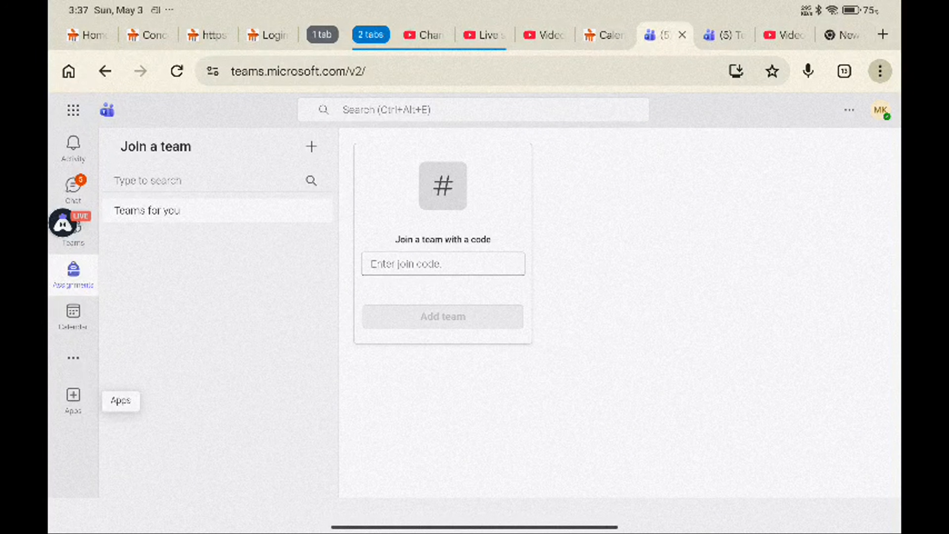
left_click(683, 35)
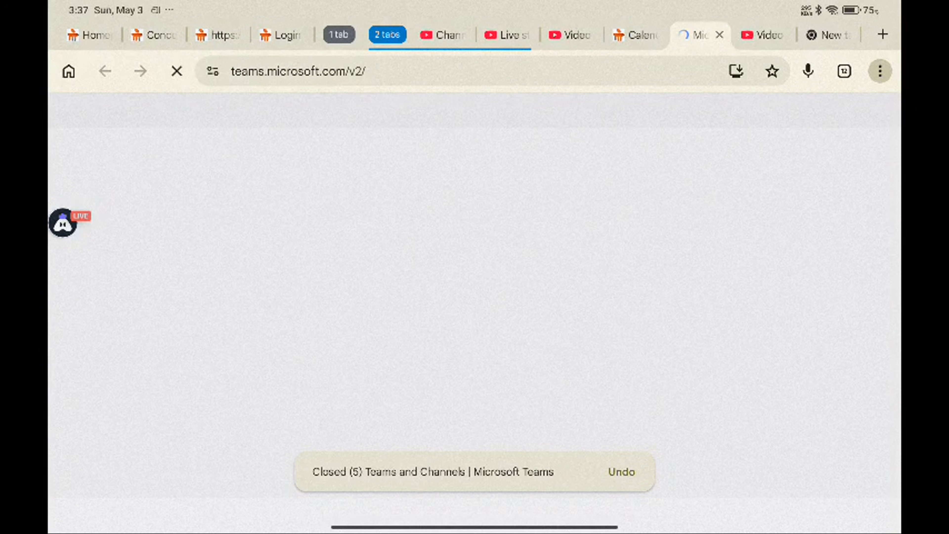